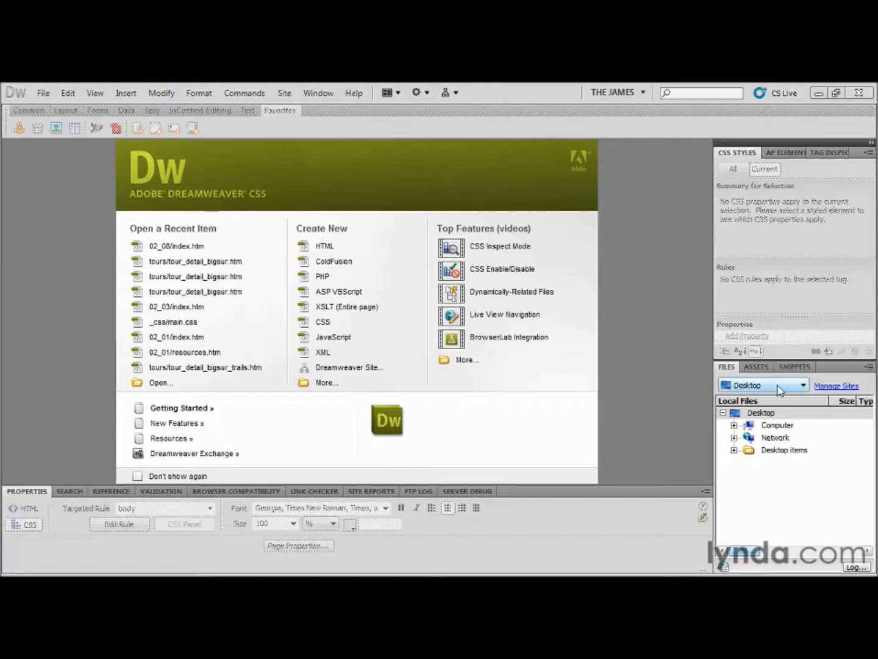
left_click(797, 389)
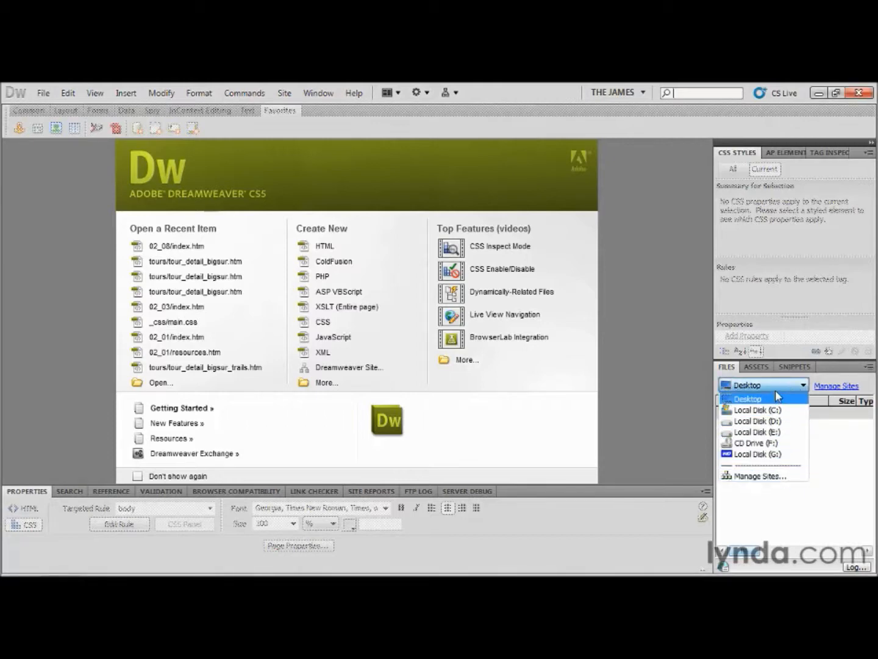
left_click(789, 400)
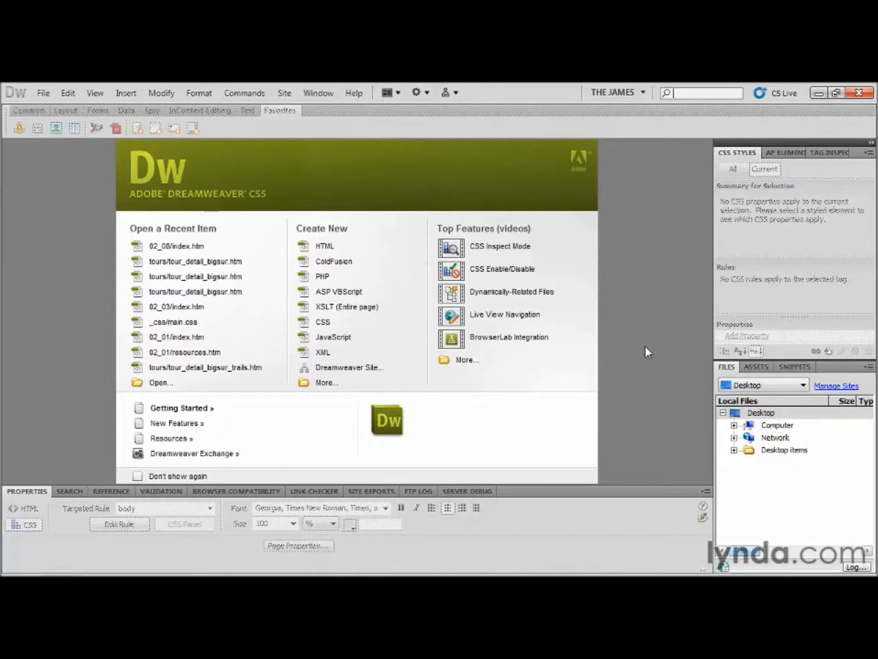
left_click(284, 92)
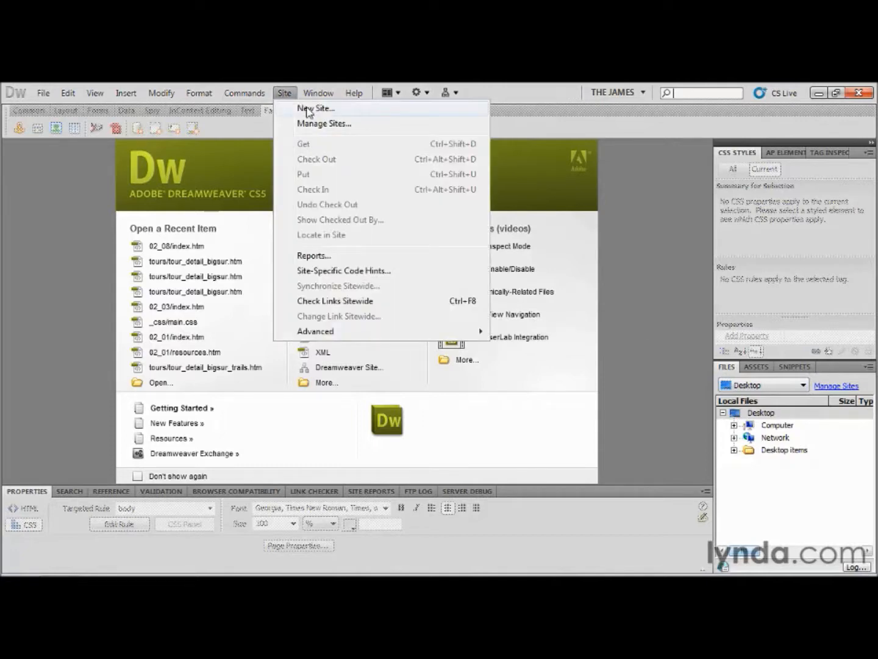
left_click(512, 99)
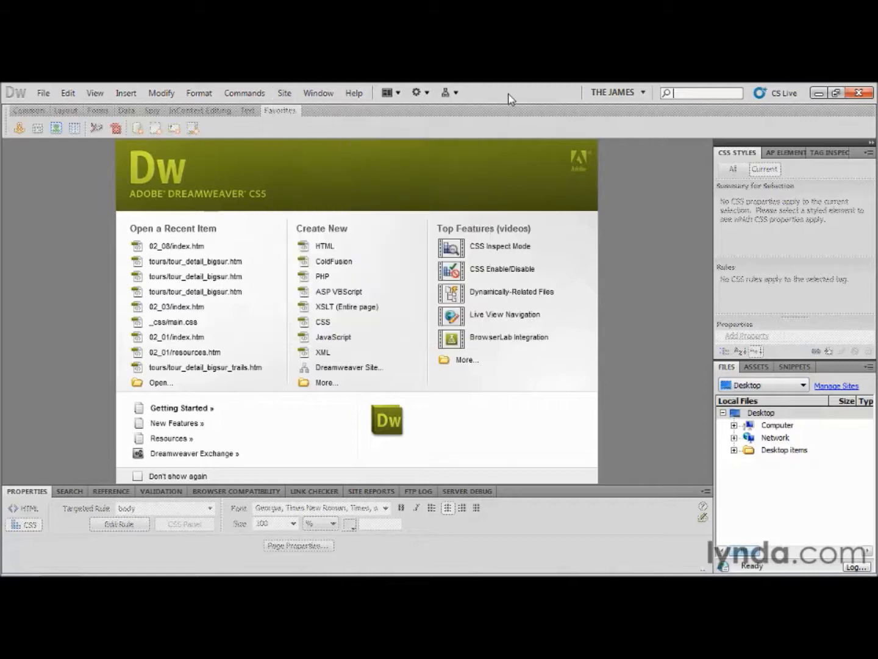
left_click(455, 93)
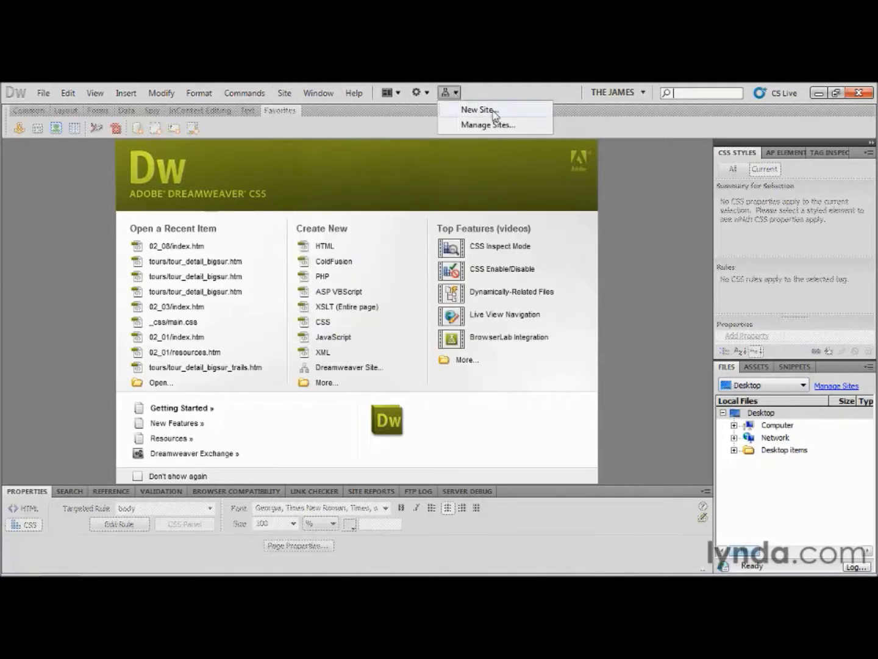
left_click(525, 94)
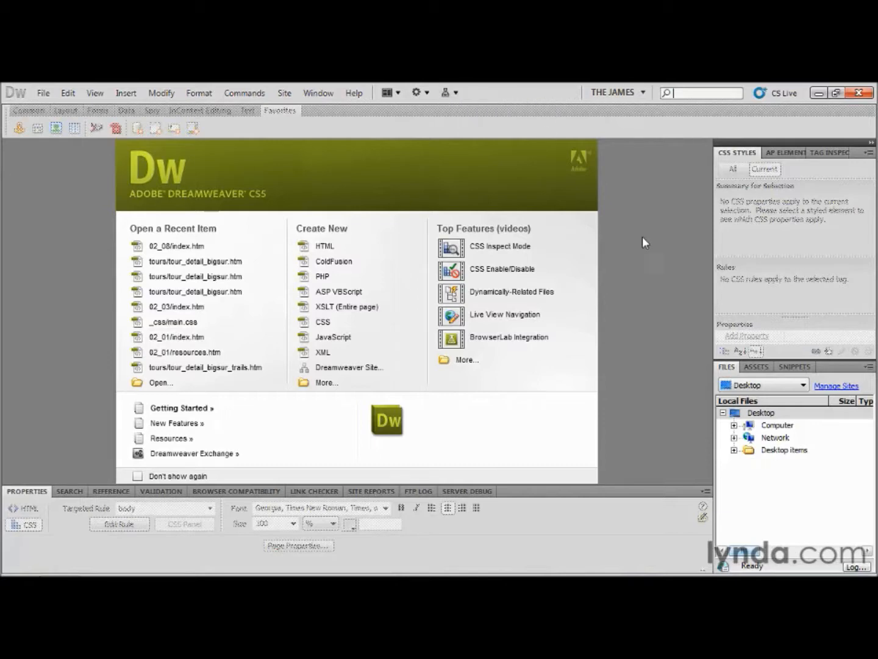
left_click(777, 388)
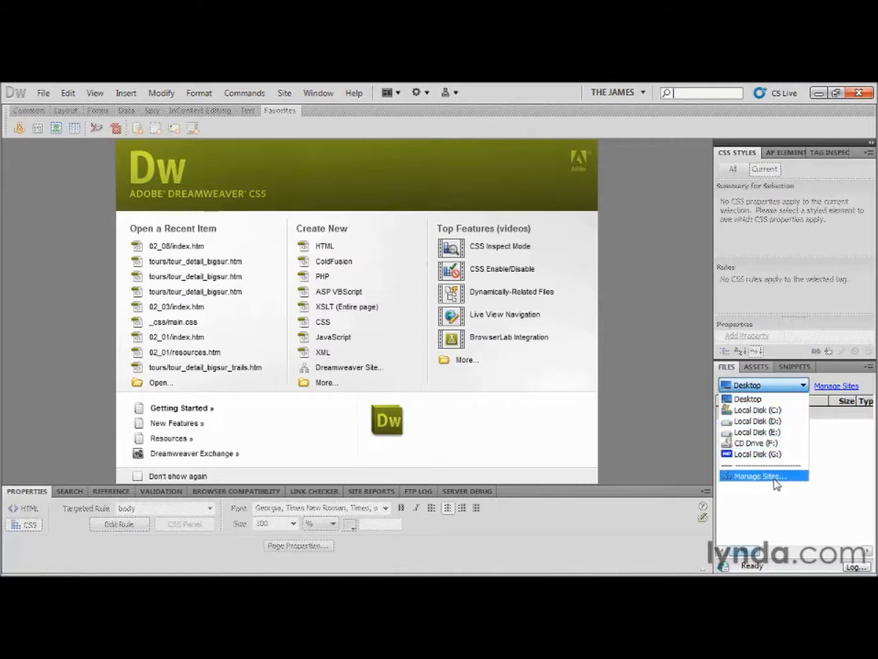
left_click(638, 328)
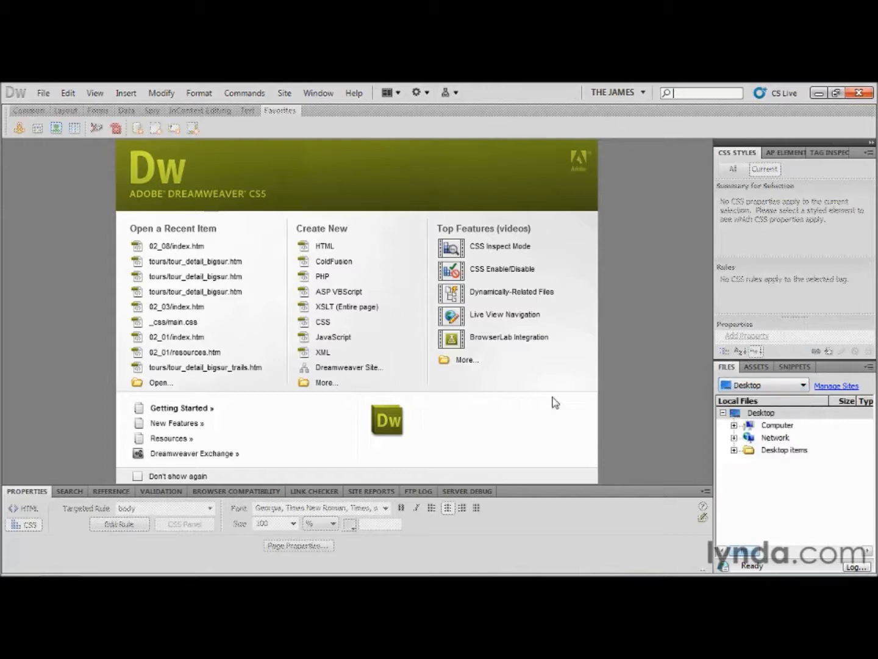
Start a new site named Explore California and set its local site folder to Exercise_Files\Chapter_03\03_03 on the Desktop.
left_click(340, 368)
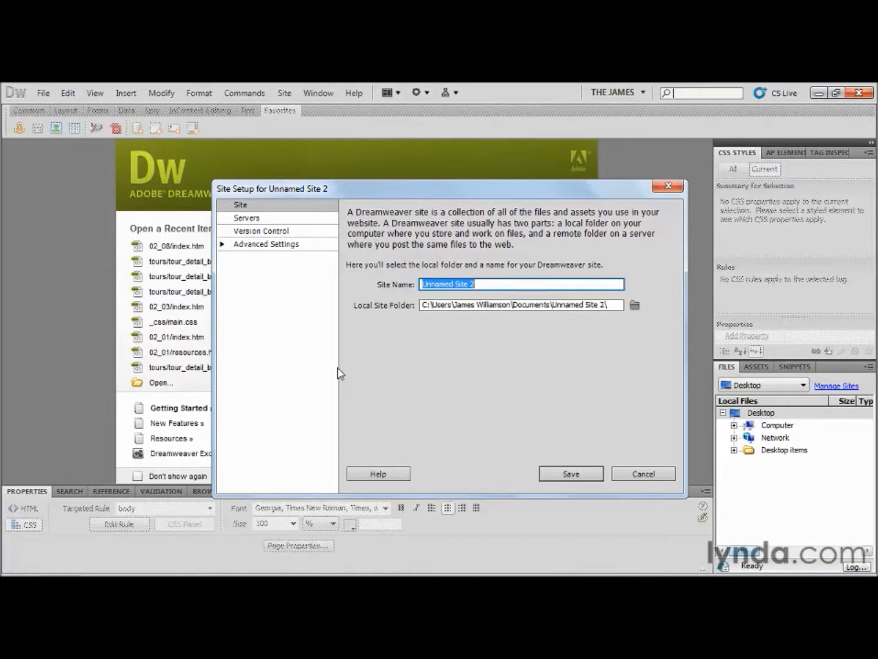
type("Explore California")
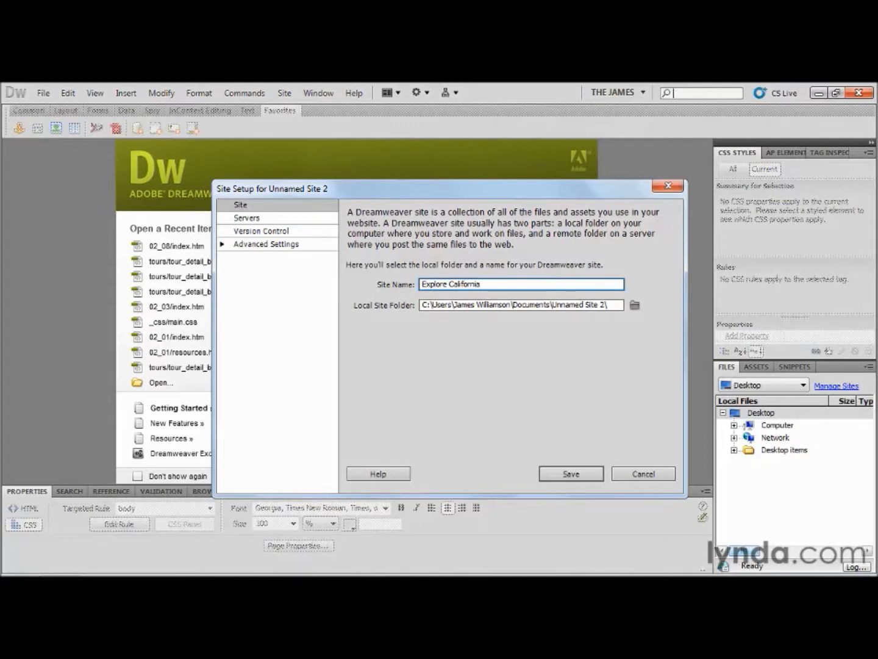
left_click(635, 305)
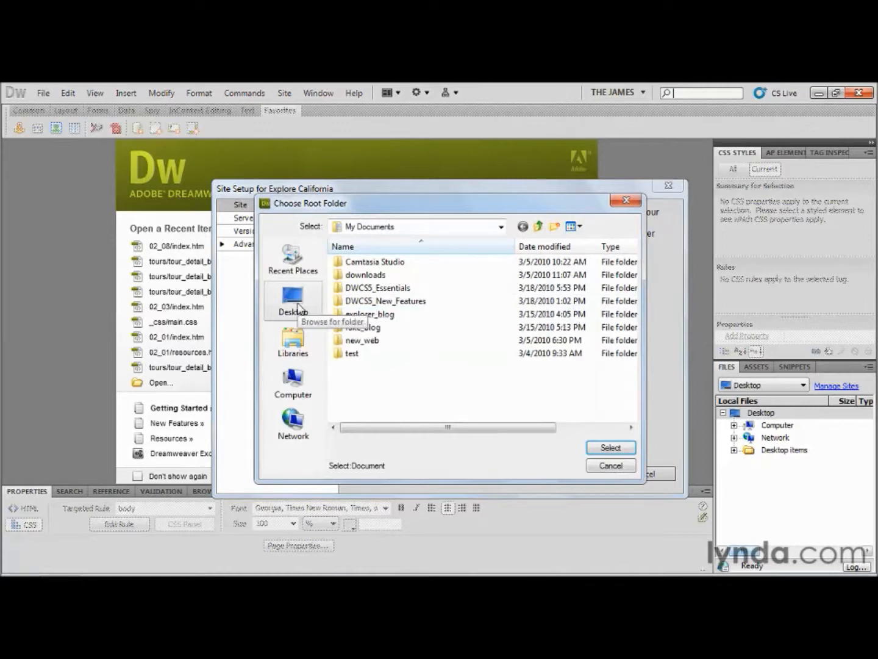
left_click(293, 299)
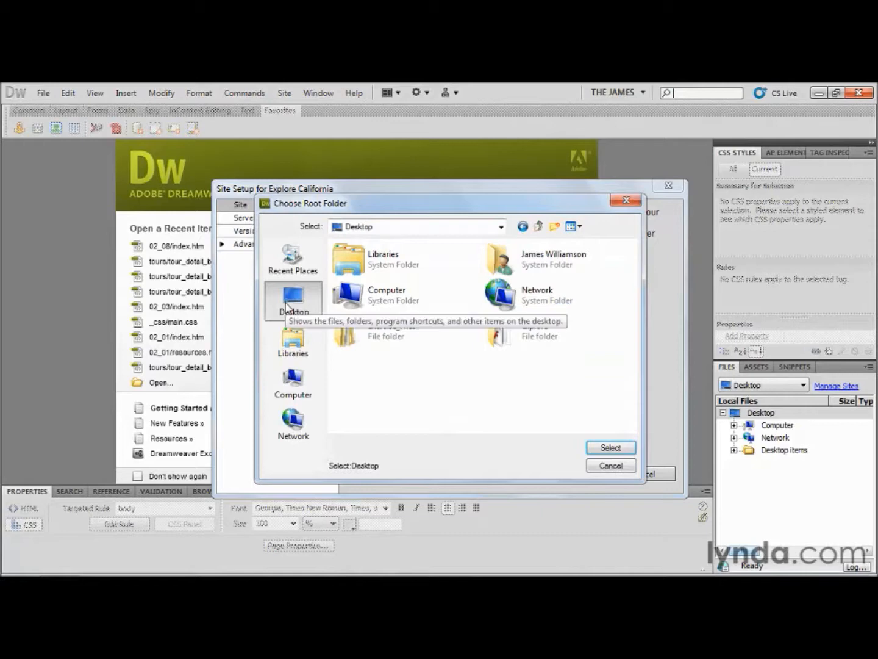
double_click(345, 340)
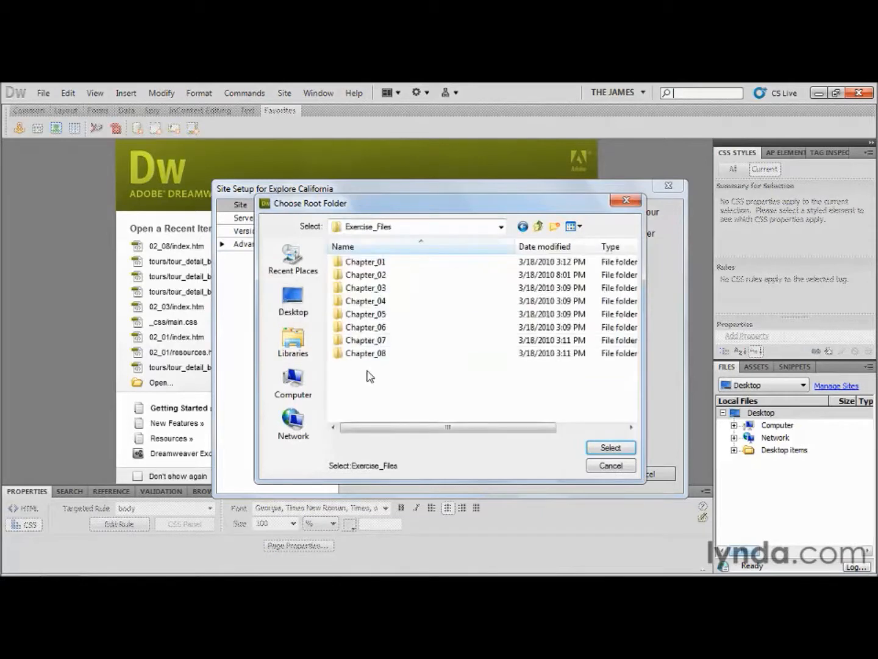
double_click(374, 291)
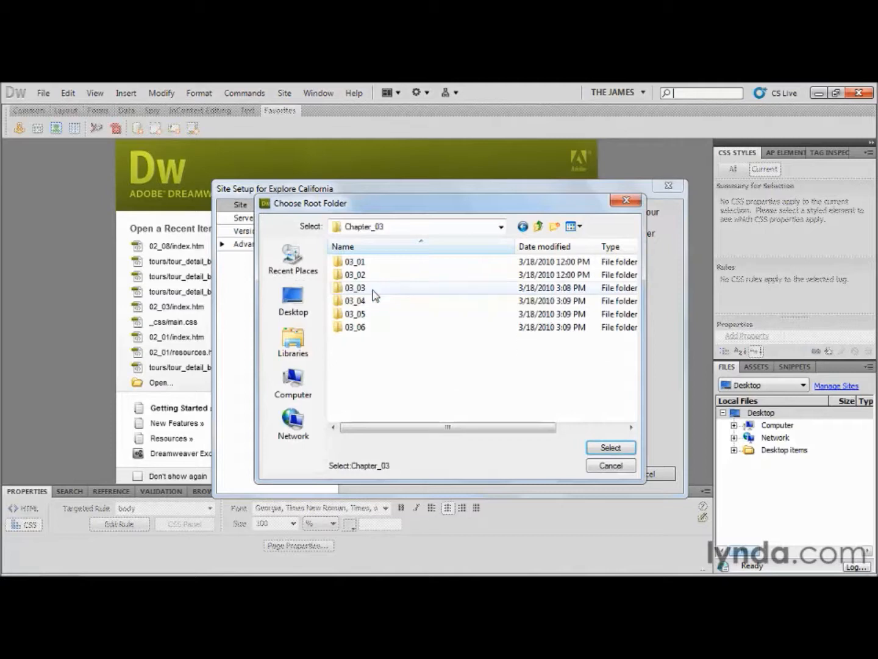
left_click(355, 289)
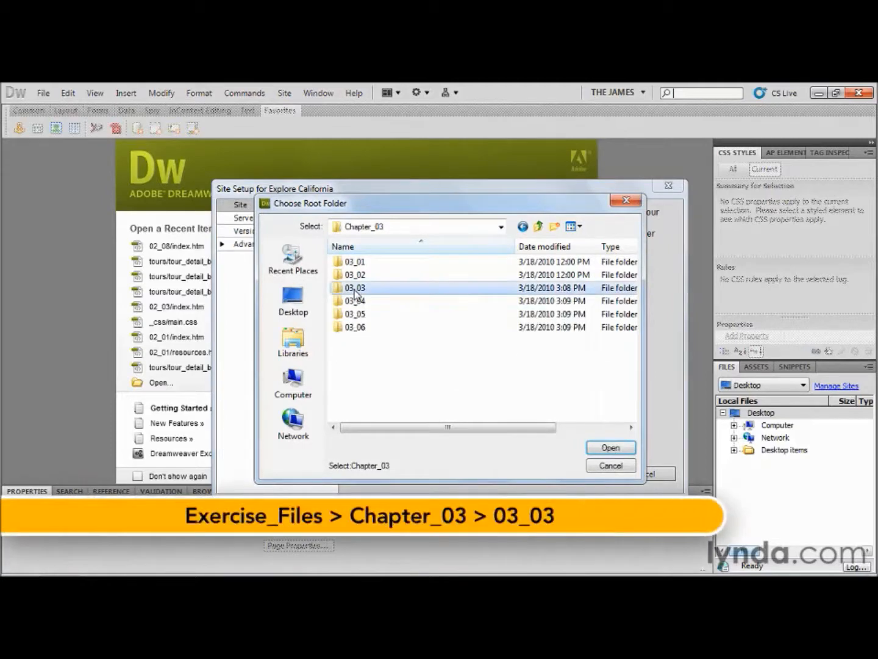
double_click(355, 289)
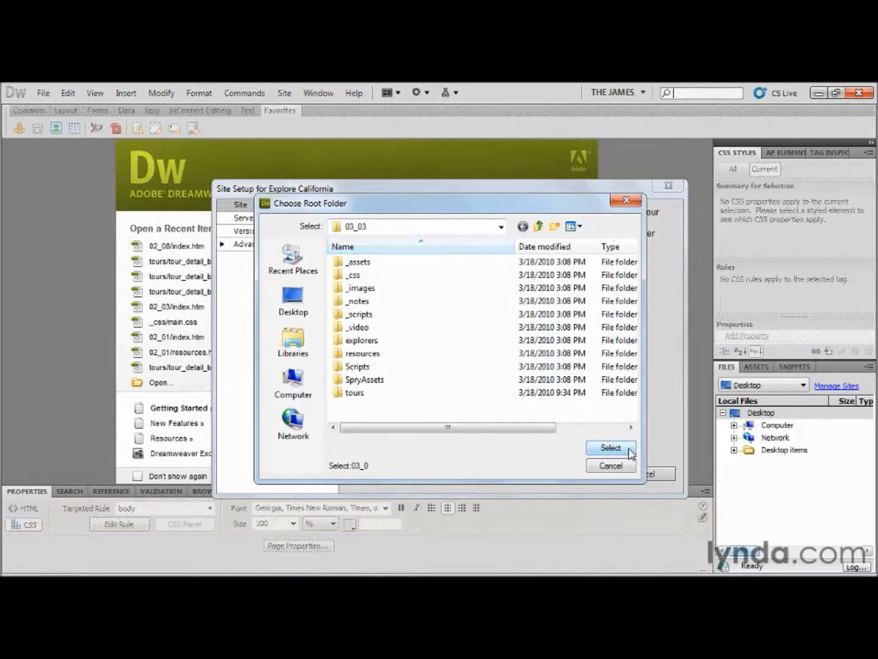
left_click(612, 448)
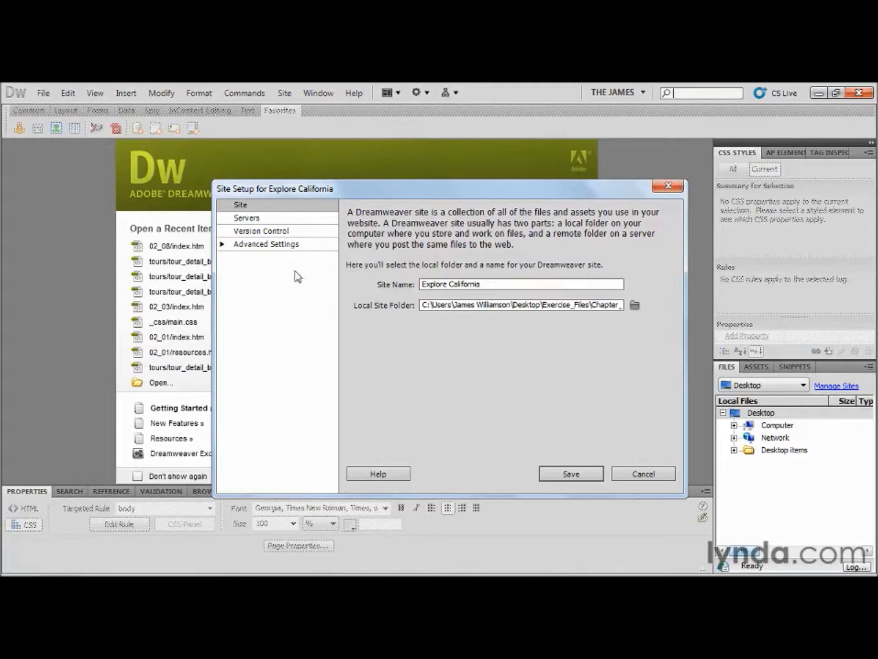
Review the Servers, Version Control and Advanced Settings categories of the site setup and save the Explore California site.
left_click(249, 220)
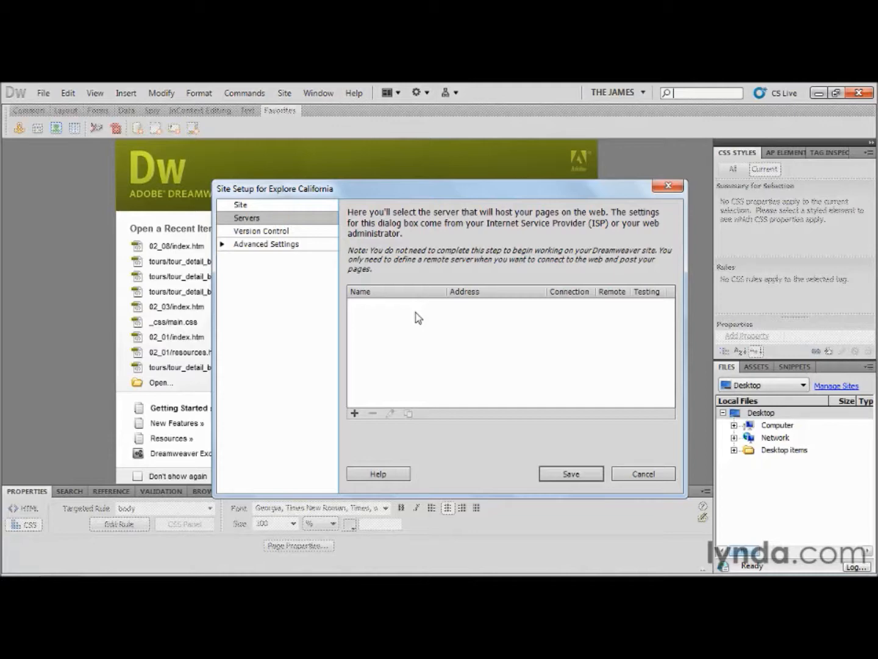
left_click(273, 236)
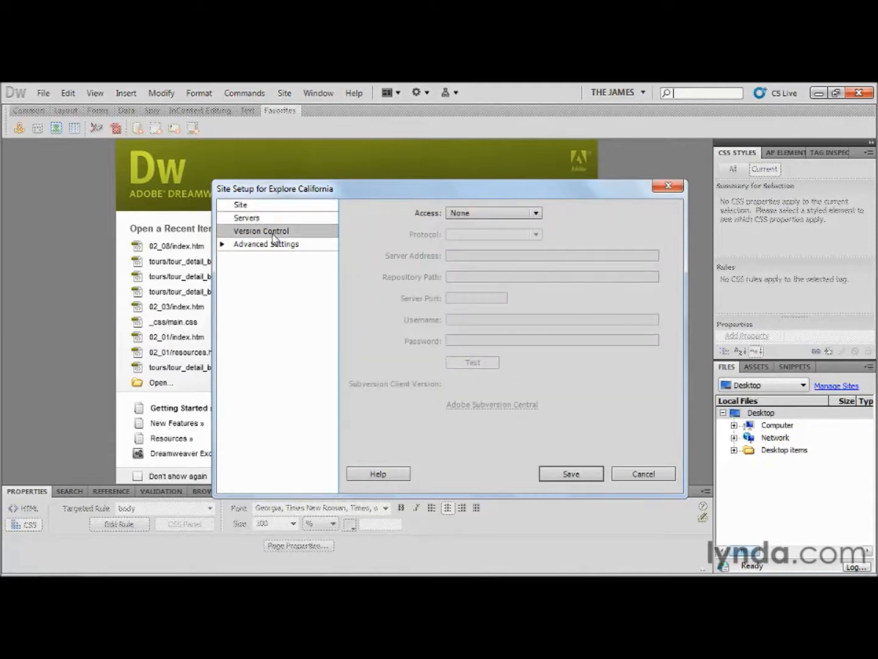
left_click(251, 247)
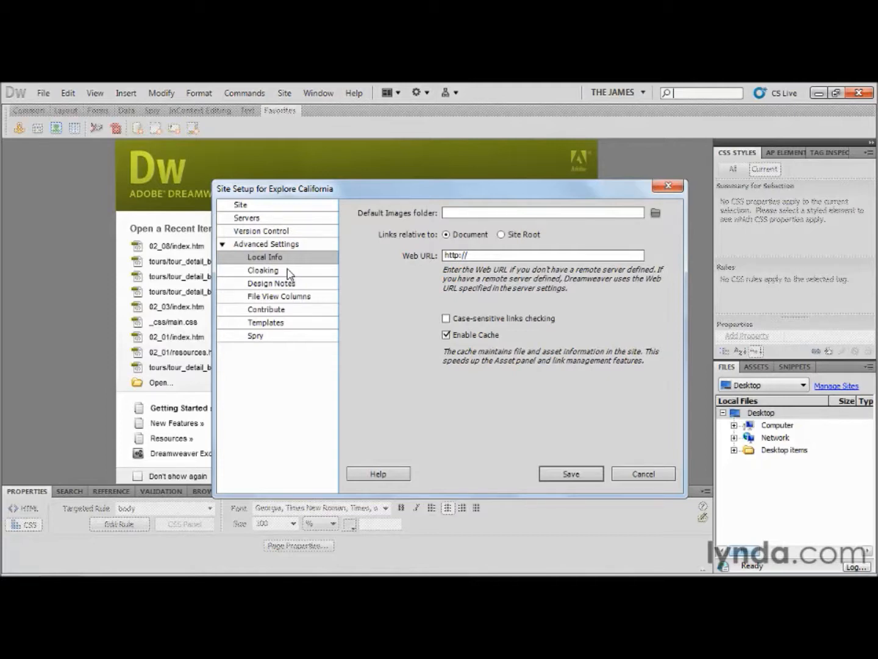
left_click(241, 205)
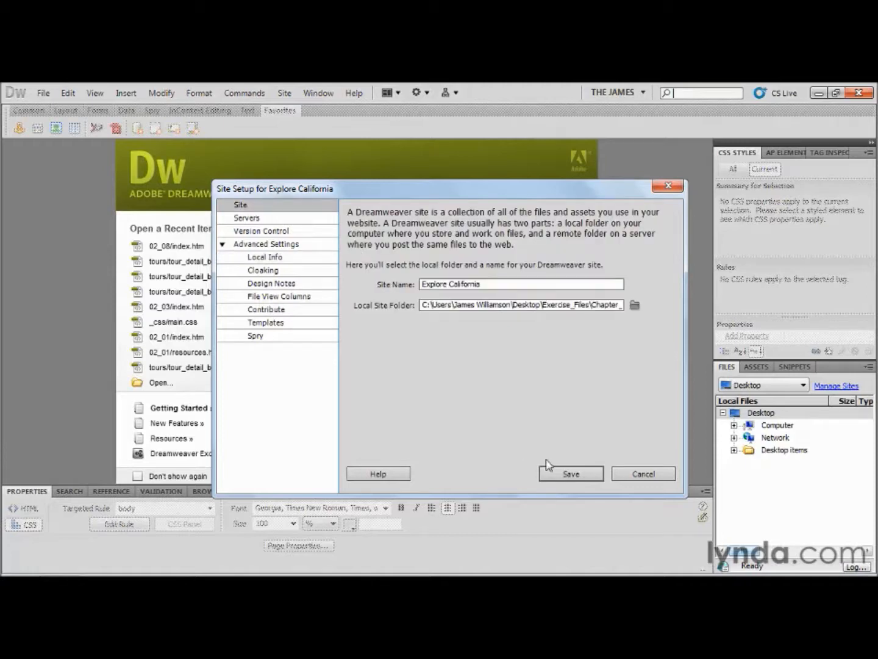
left_click(571, 475)
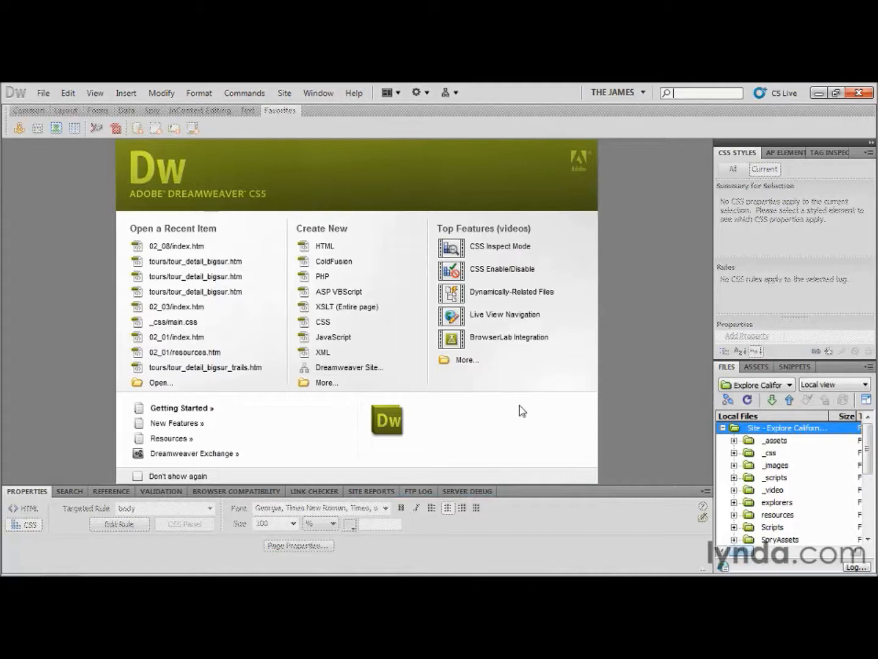
Keep Explore California as the active site and enlarge the local file list to show more of its files.
left_click(774, 390)
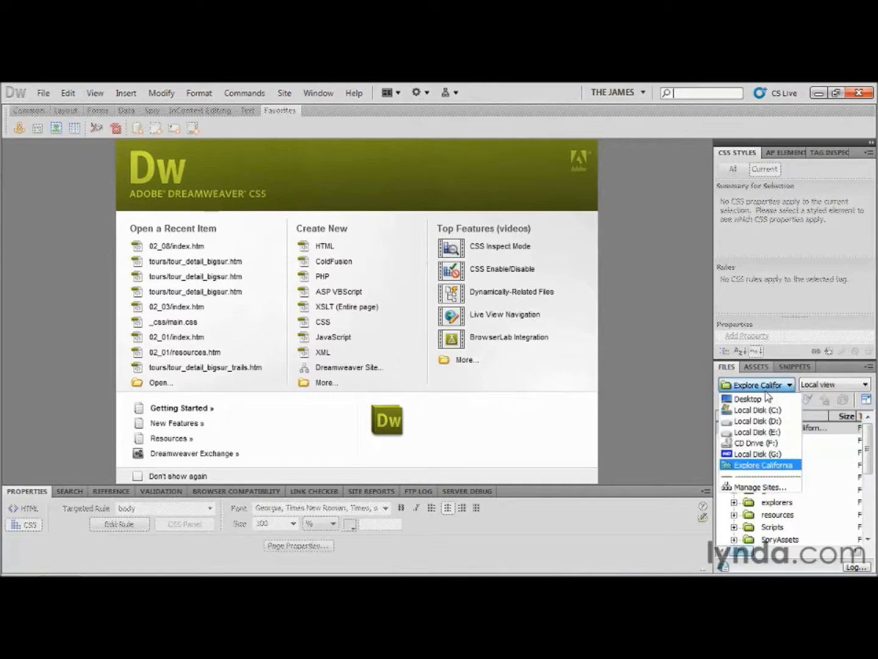
left_click(760, 466)
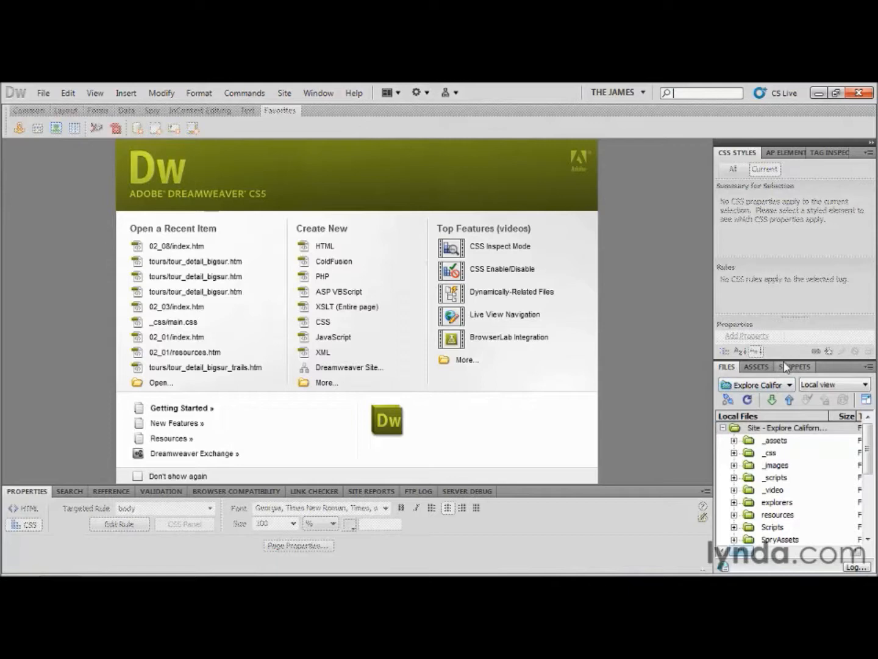
left_click_drag(785, 364, 781, 292)
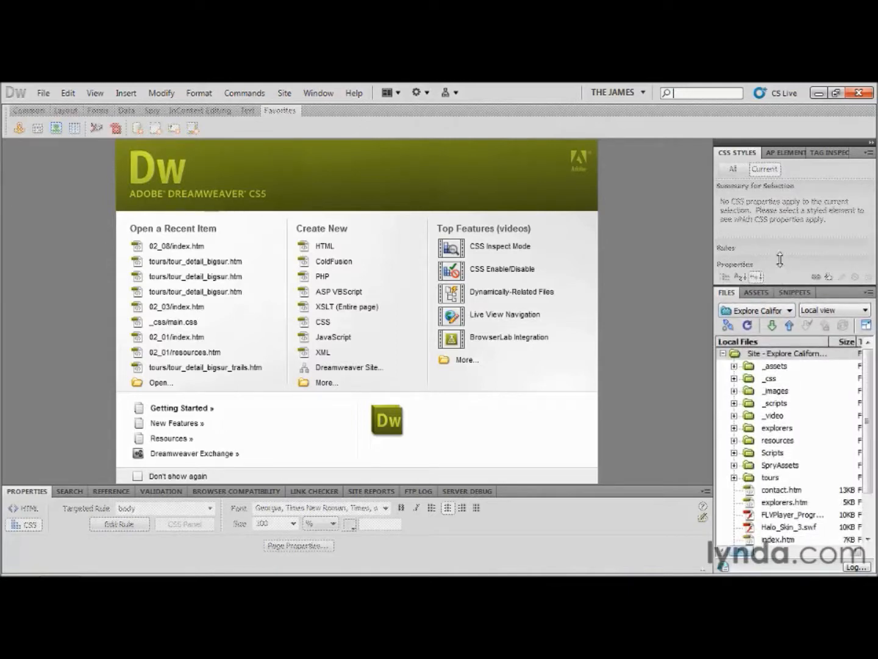
mouse_move(866, 372)
left_mouse_down()
mouse_move(874, 439)
mouse_move(870, 379)
left_mouse_up()
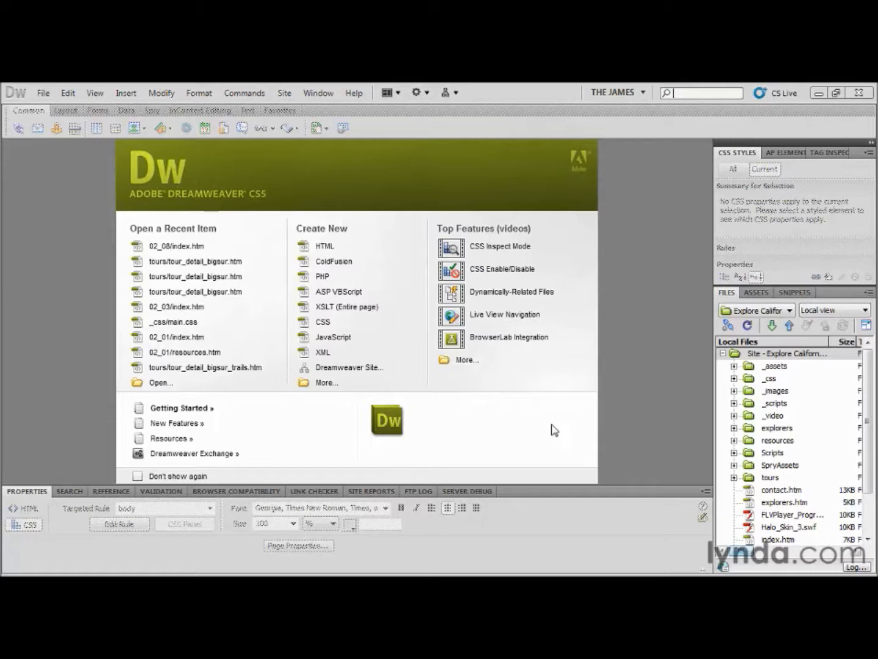
left_click(283, 93)
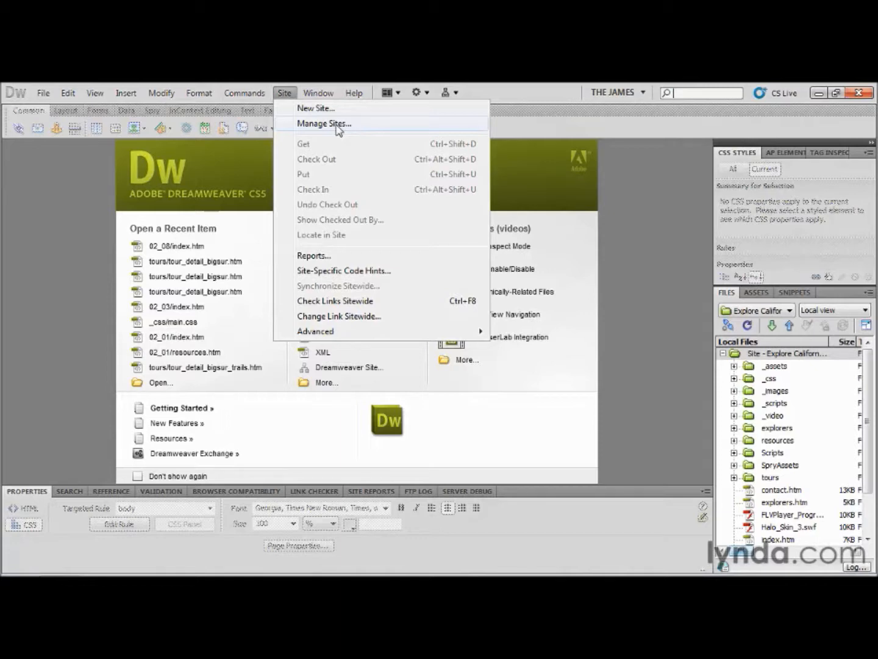
left_click(486, 92)
left_click(455, 93)
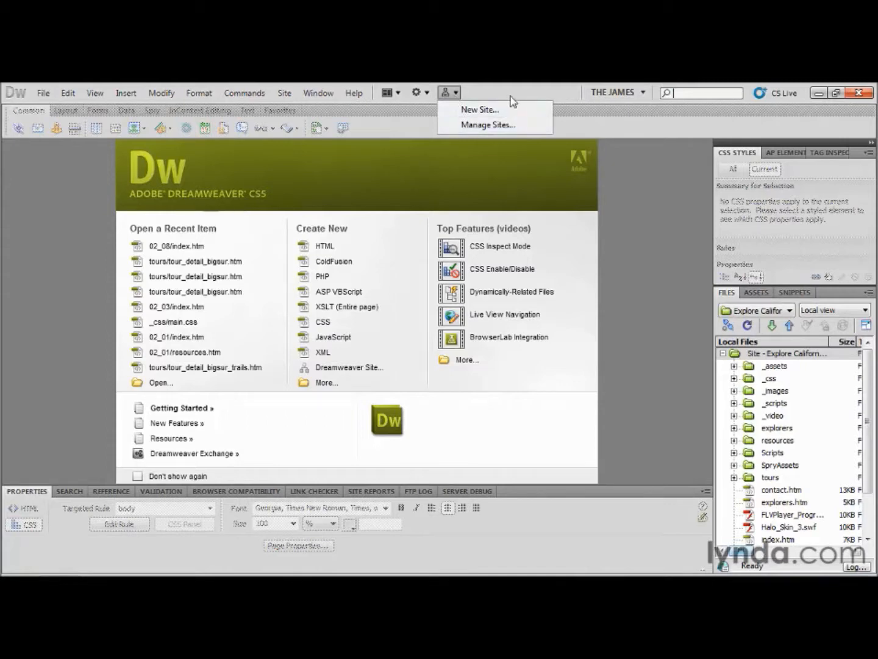
left_click(511, 96)
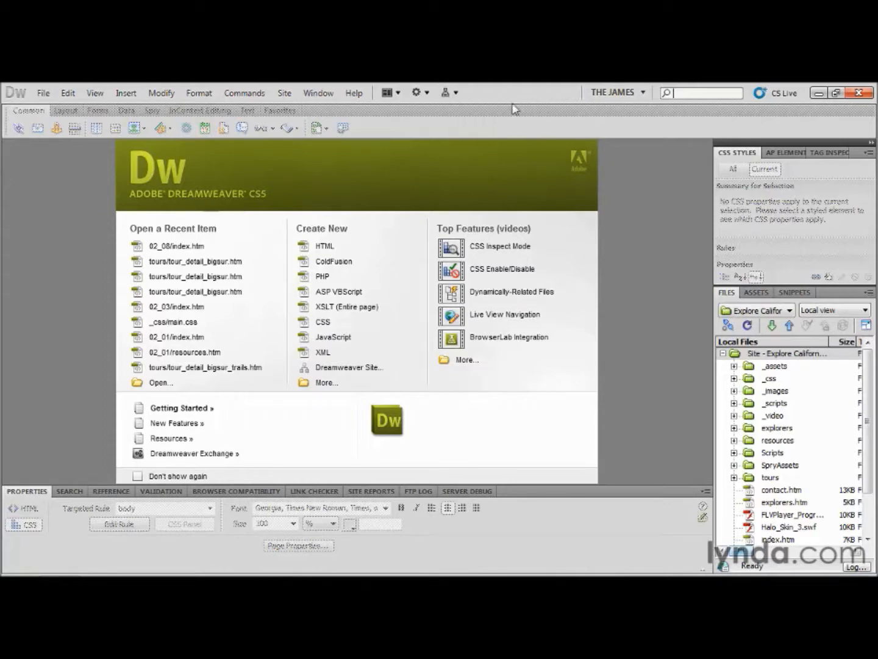
left_click(752, 312)
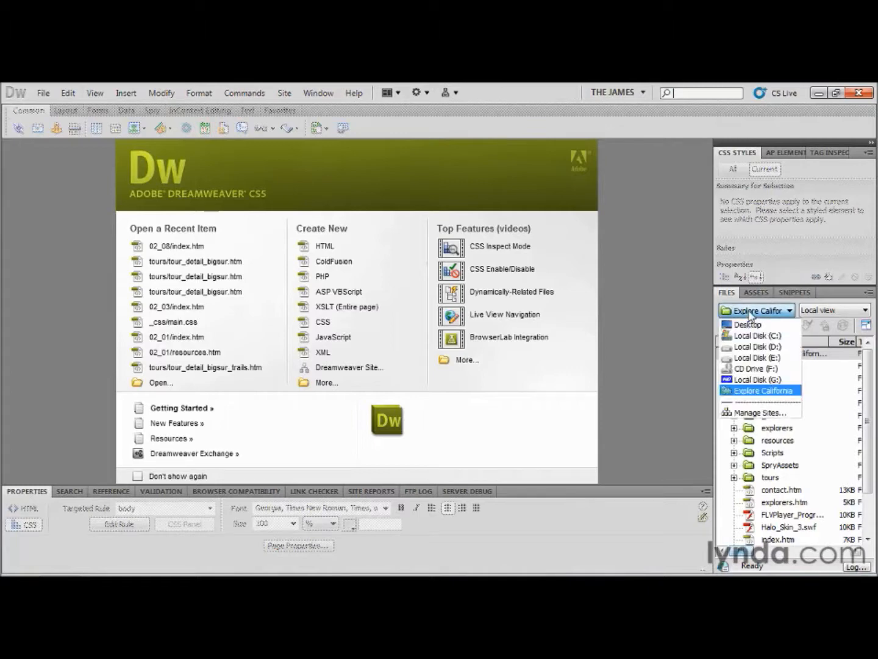
left_click(762, 412)
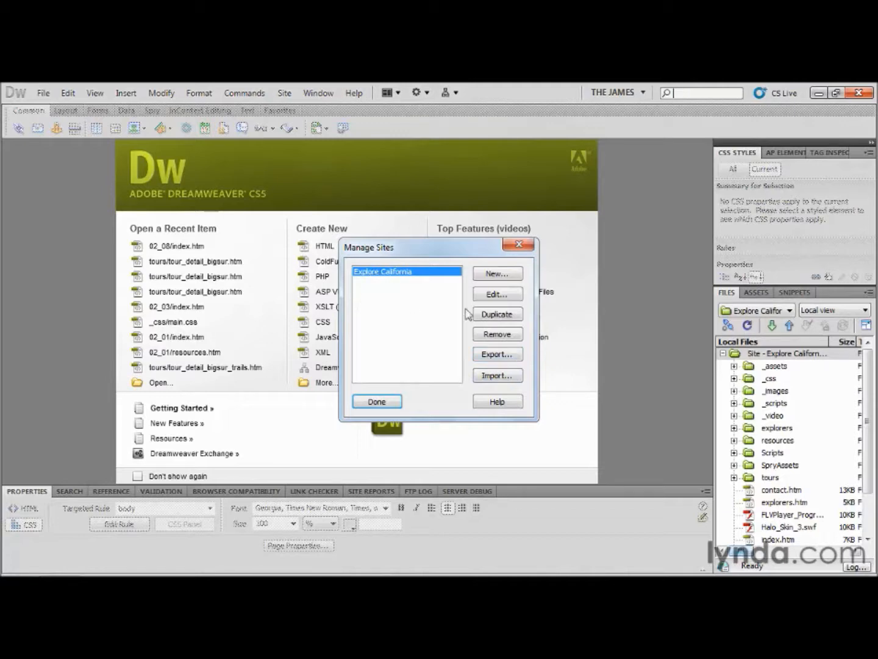
left_click(490, 298)
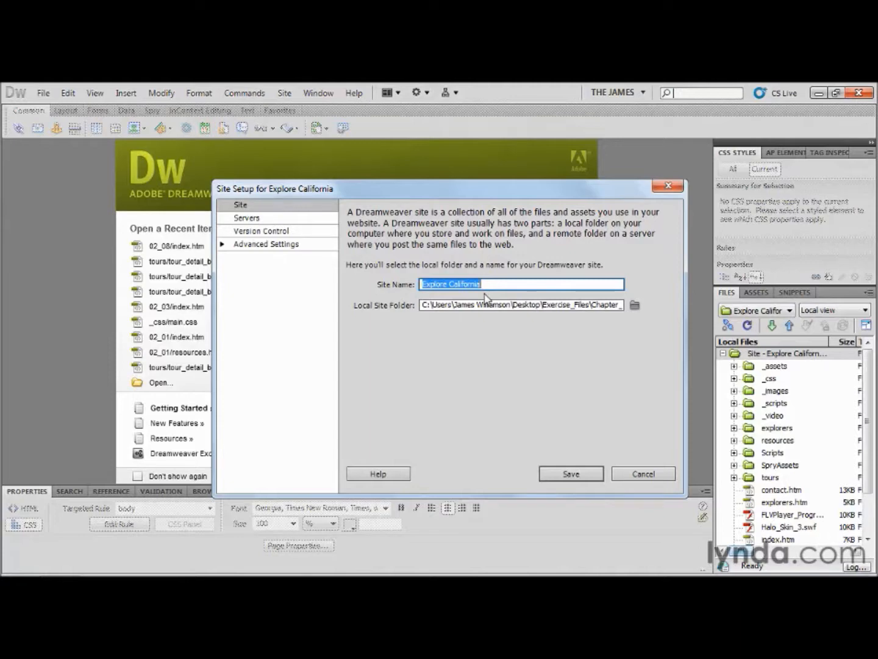
left_click(266, 244)
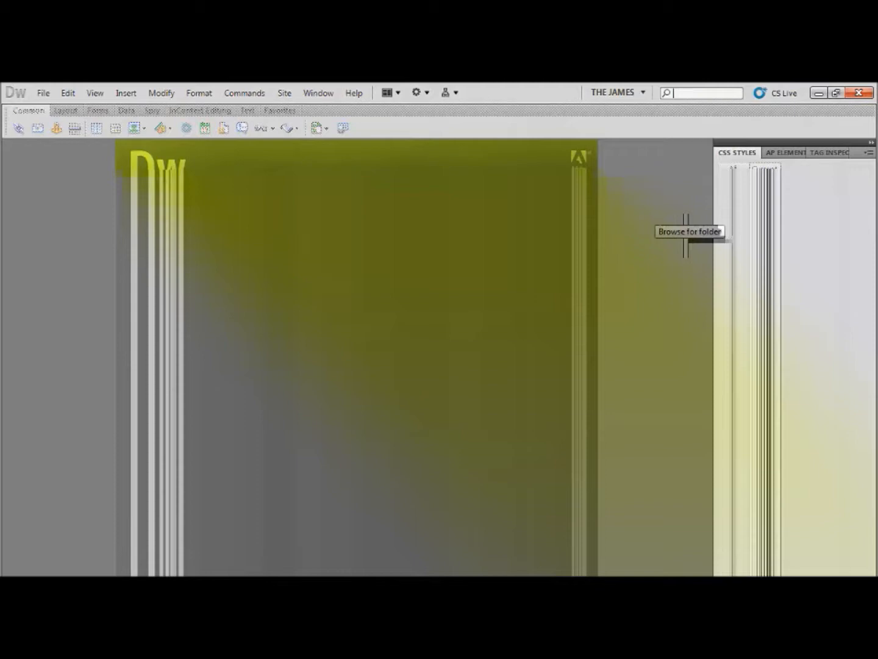
left_click(657, 216)
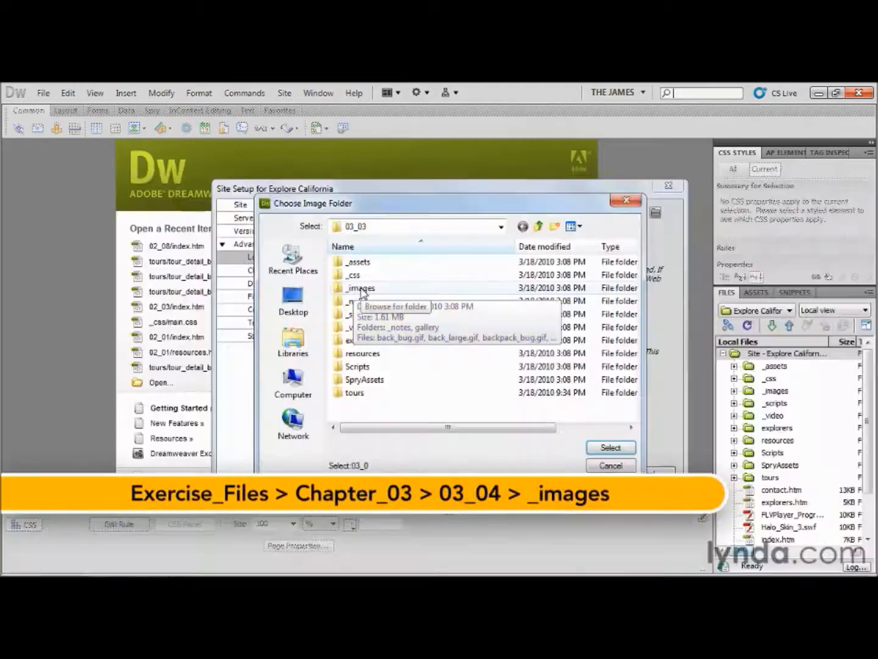
double_click(361, 289)
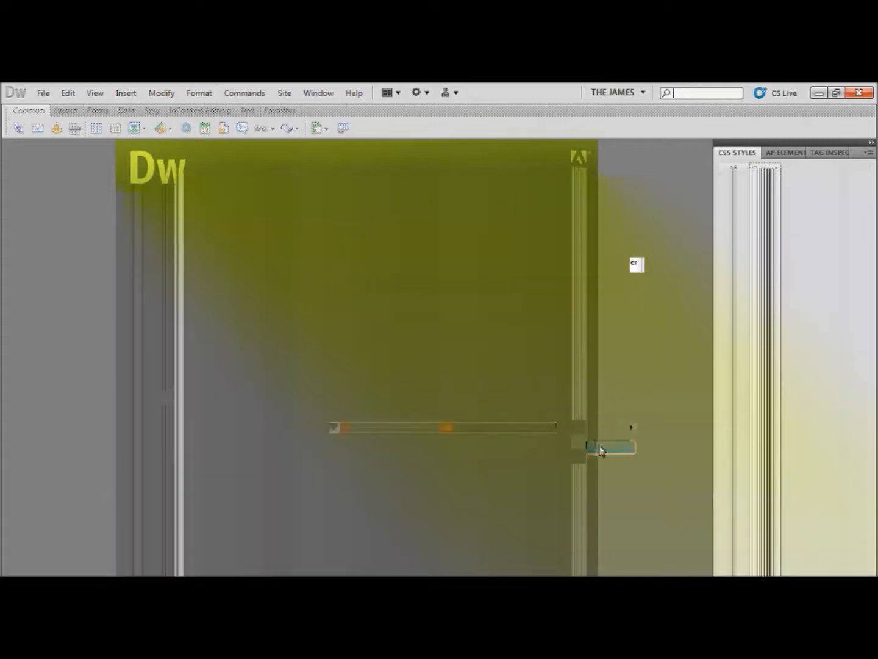
left_click(598, 449)
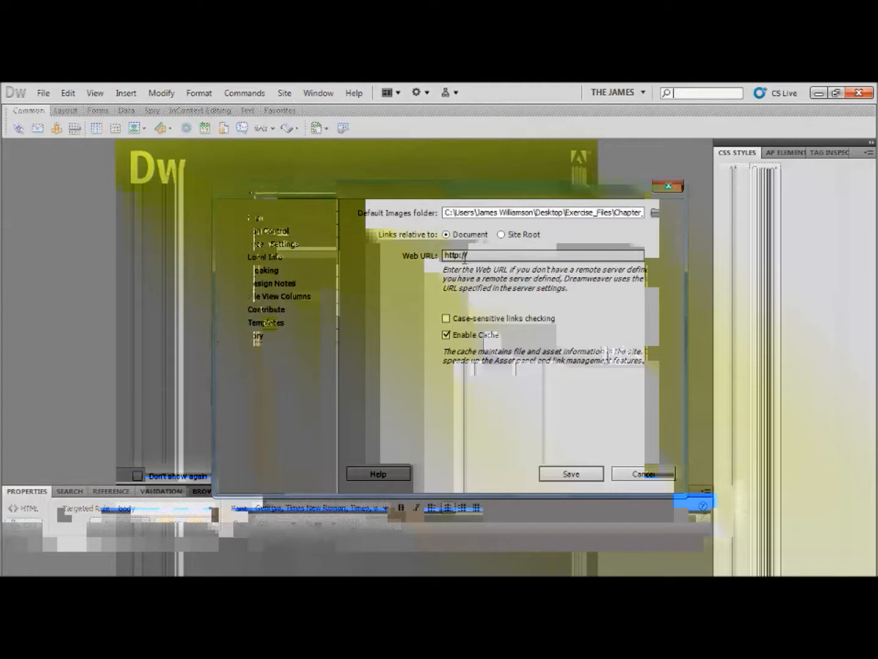
left_click(474, 256)
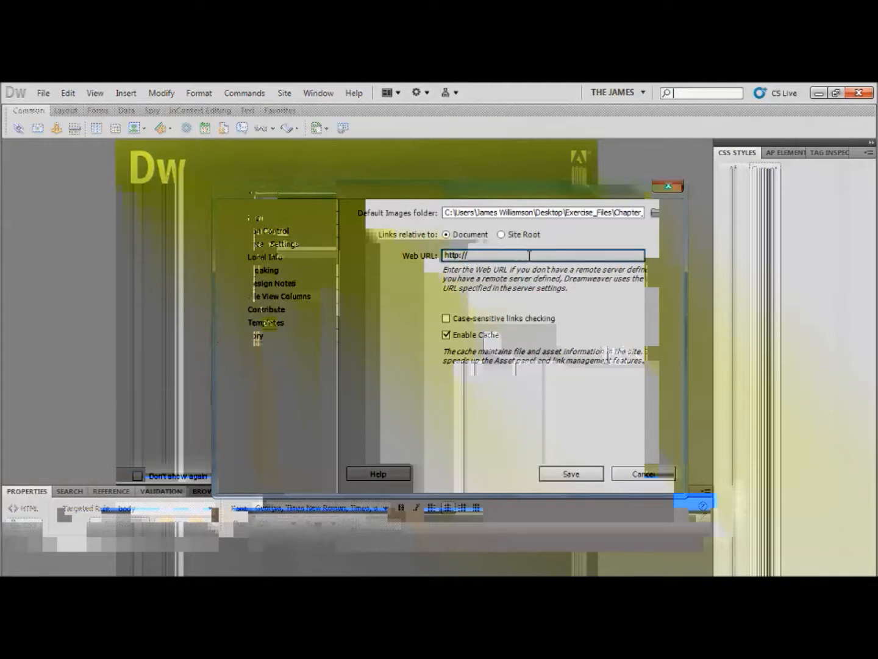
type("www.explorecalifornia.org")
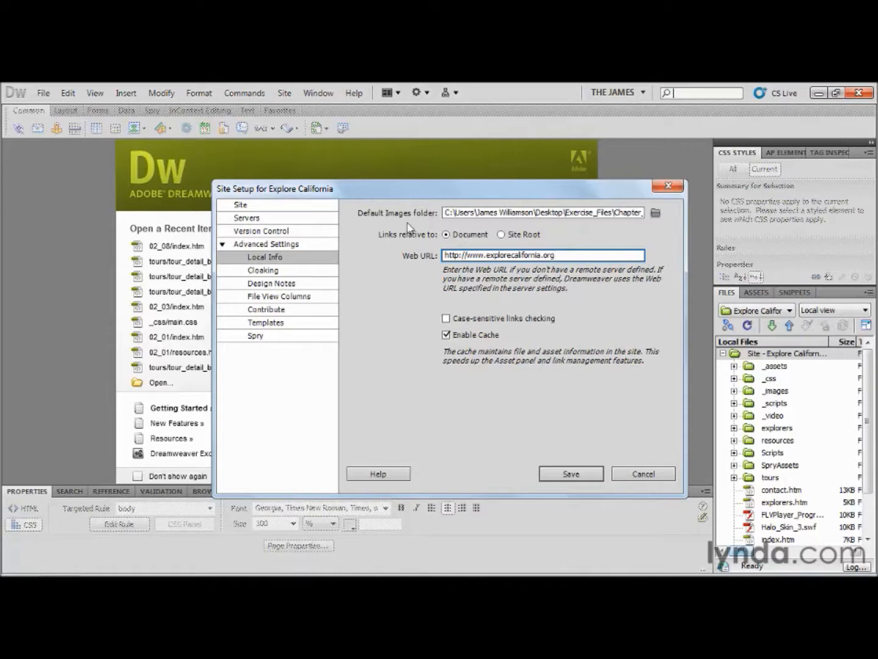
Review the Cloaking, Design Notes, File View Columns, Contribute, Templates and Spry settings, then save the site and finish managing sites.
left_click(298, 274)
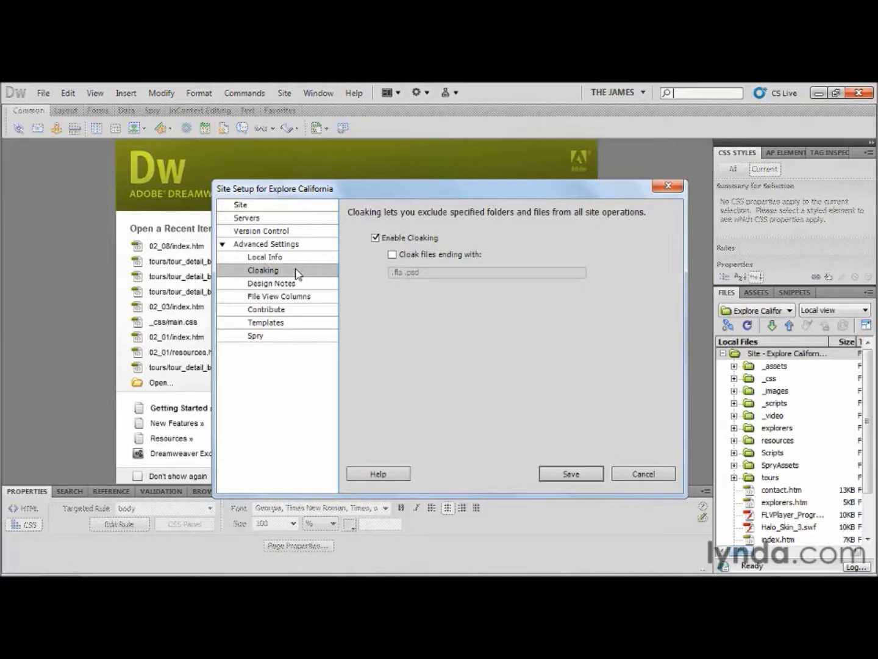
left_click(318, 283)
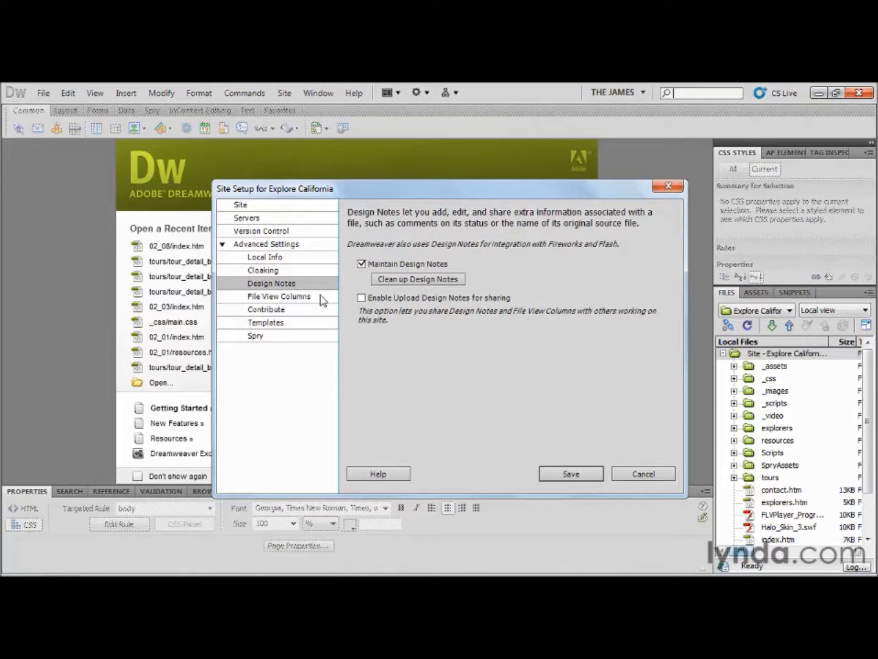
left_click(323, 298)
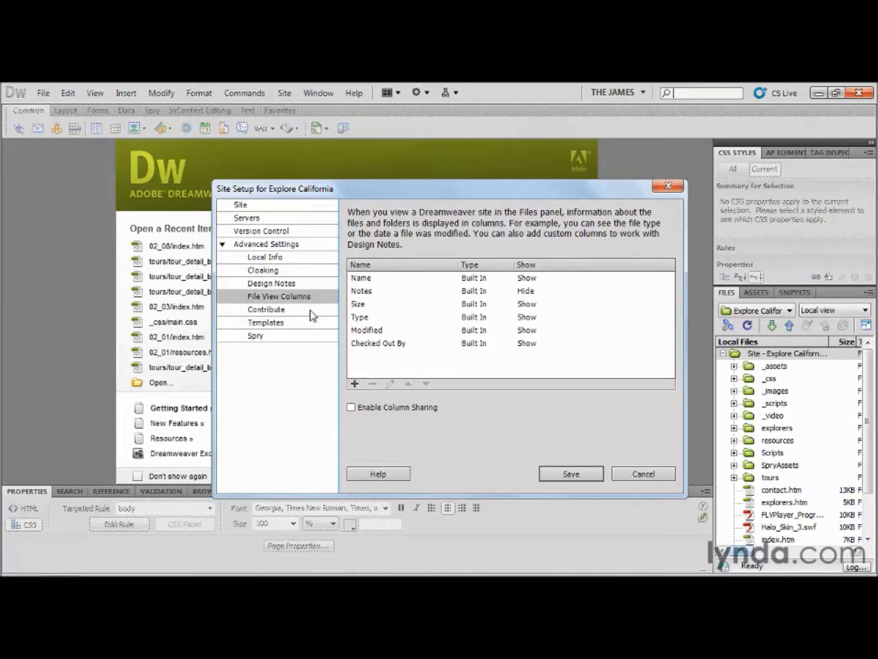
left_click(313, 314)
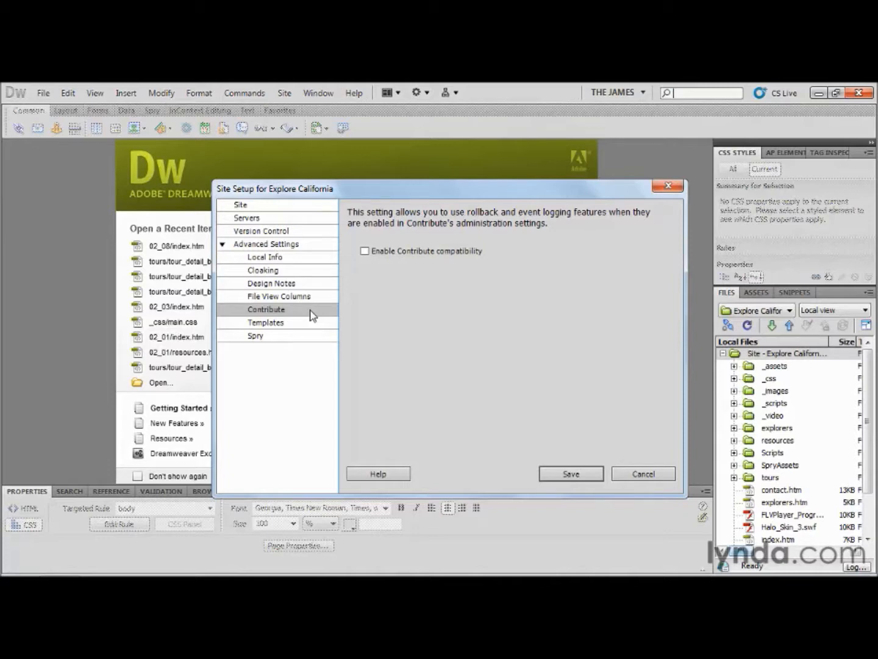
left_click(305, 322)
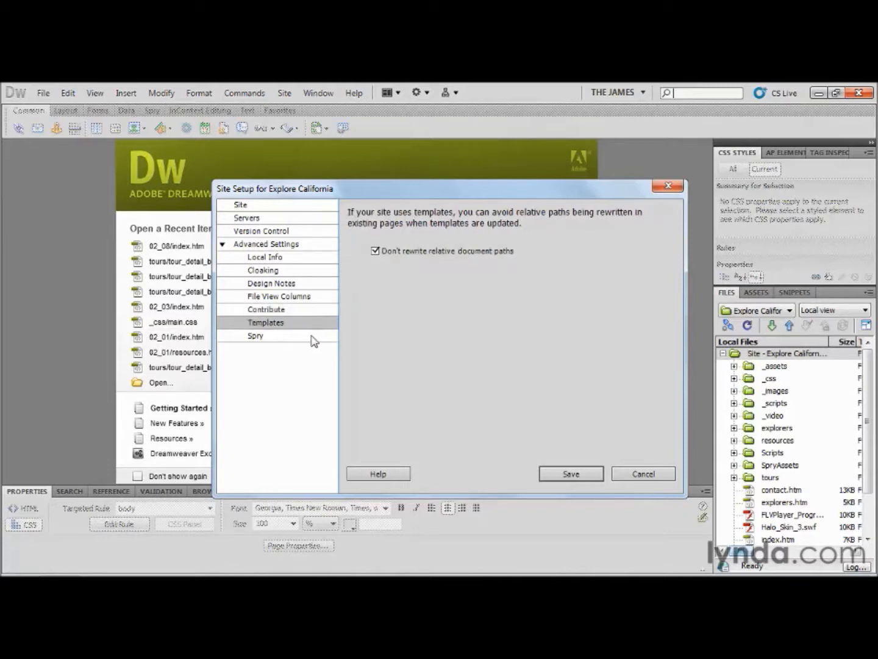
left_click(310, 338)
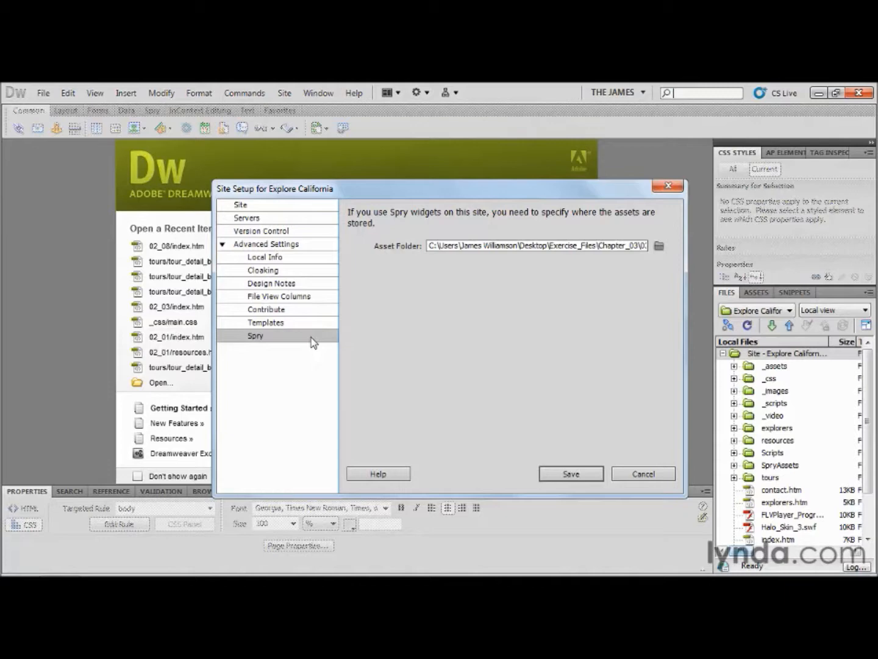
left_click(572, 475)
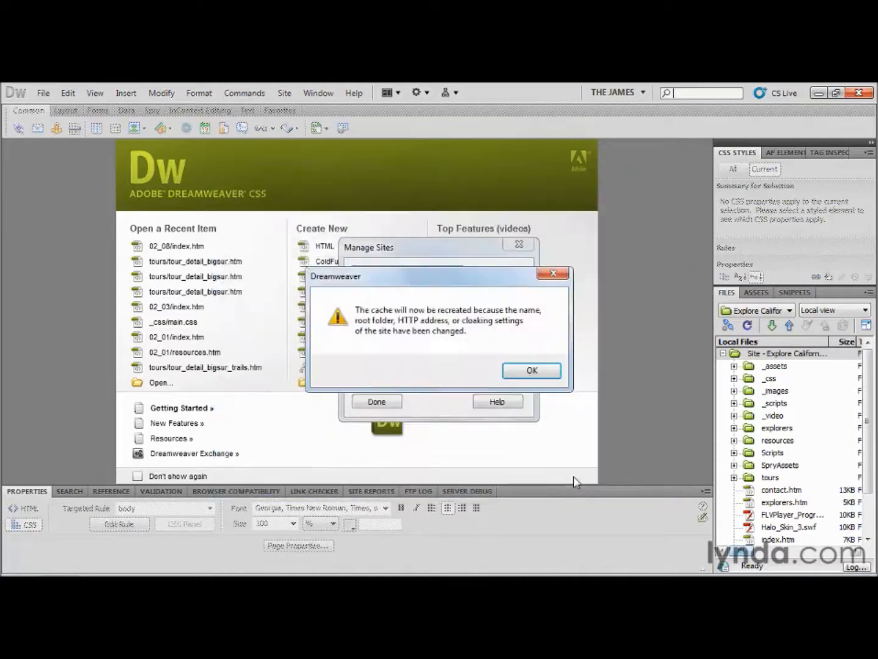
left_click(526, 370)
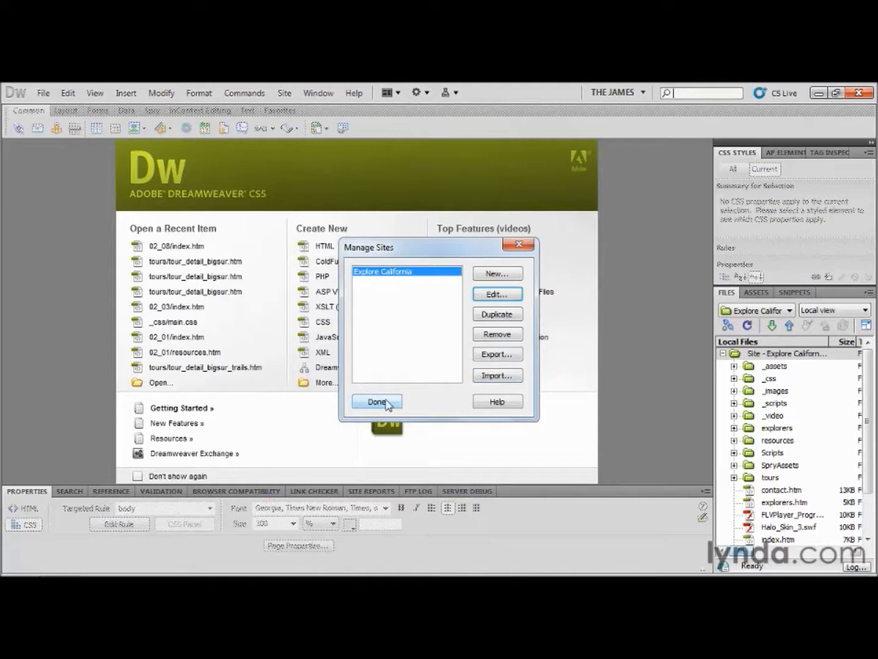
left_click(376, 403)
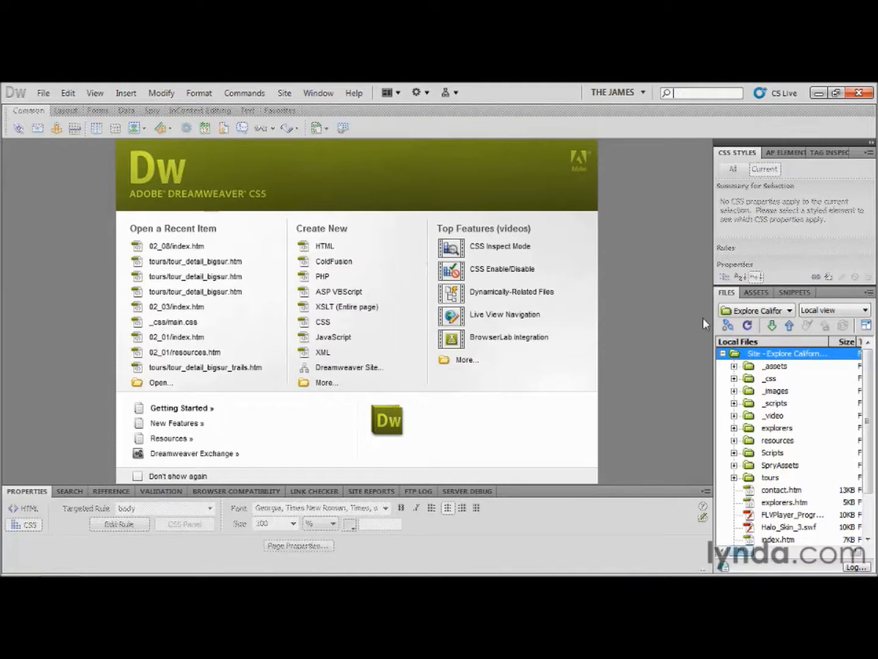
Reopen the Explore California site setup directly from the site selector and cancel without changes.
double_click(738, 313)
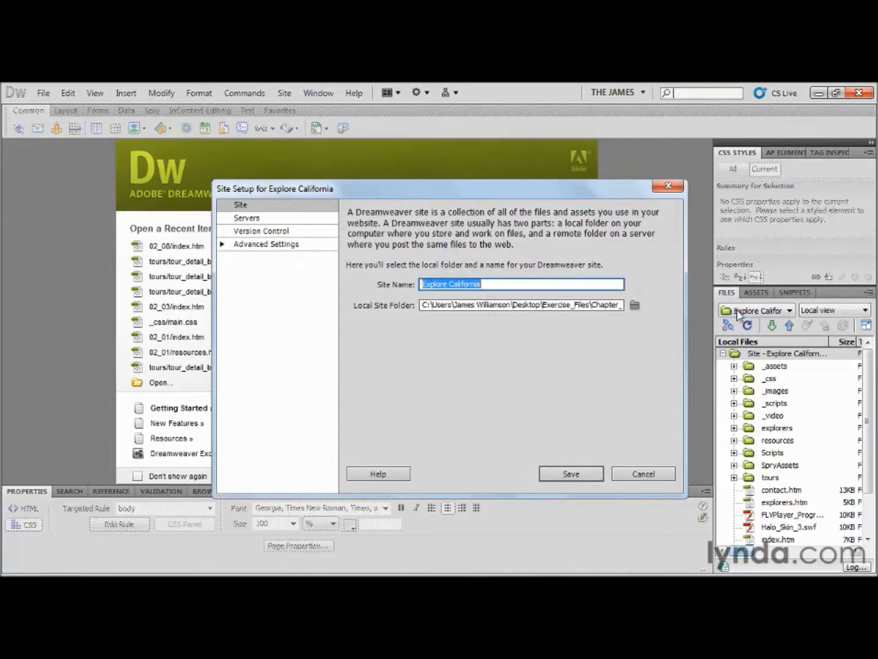
left_click(646, 474)
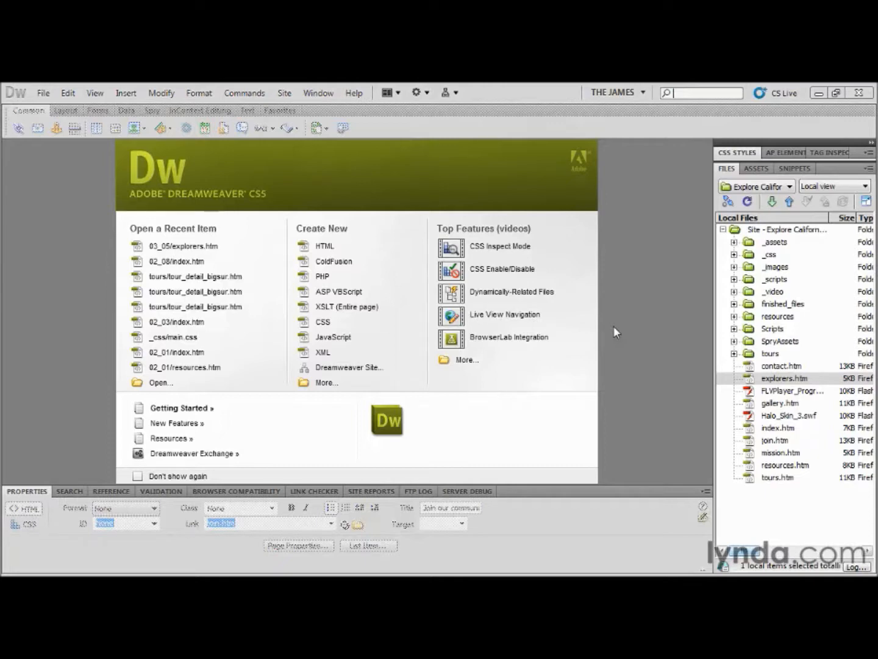
Widen the site's file list to show the type and modified details, and enlarge the Local Files column.
left_click(326, 96)
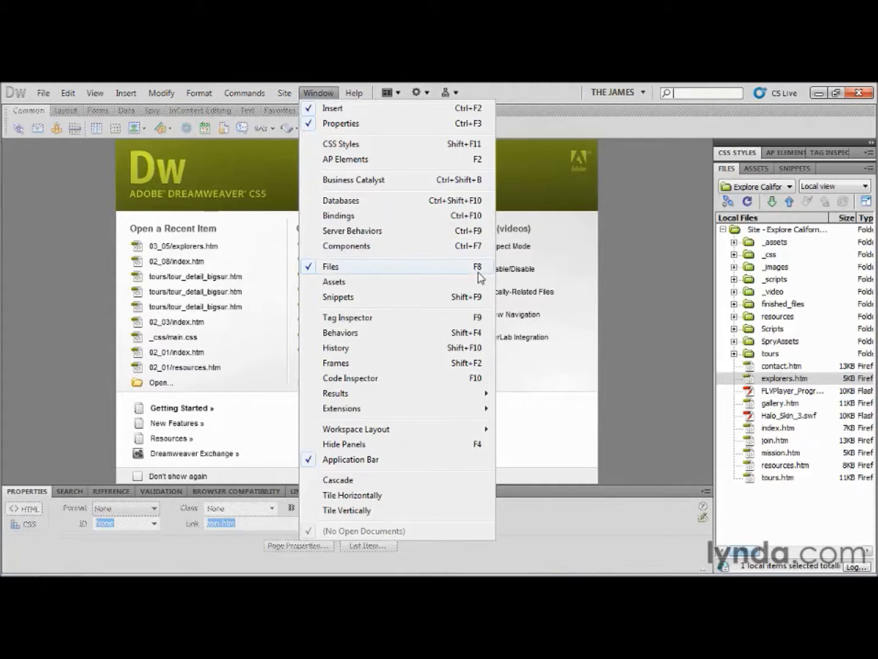
left_click(320, 94)
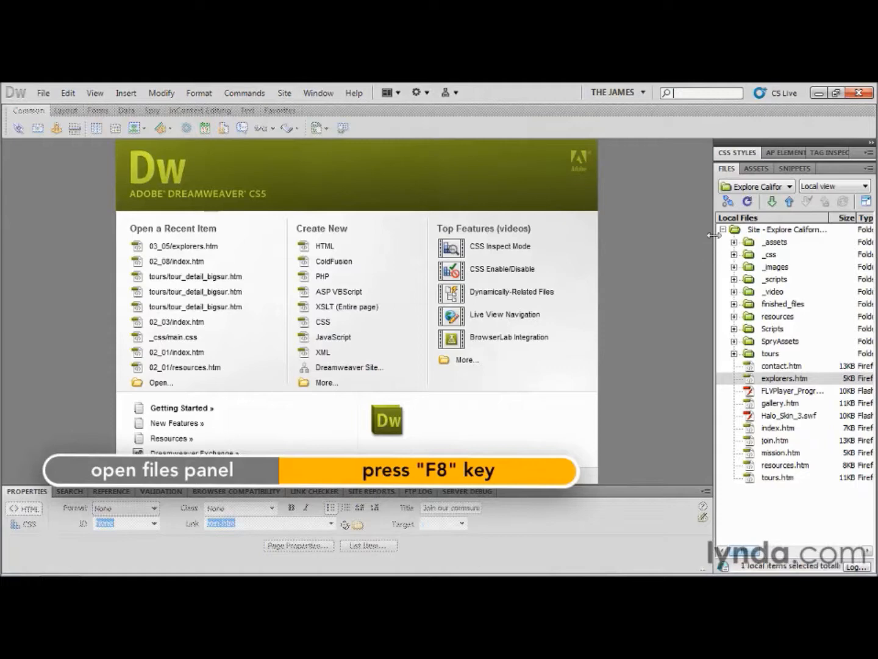
left_click_drag(712, 238, 561, 248)
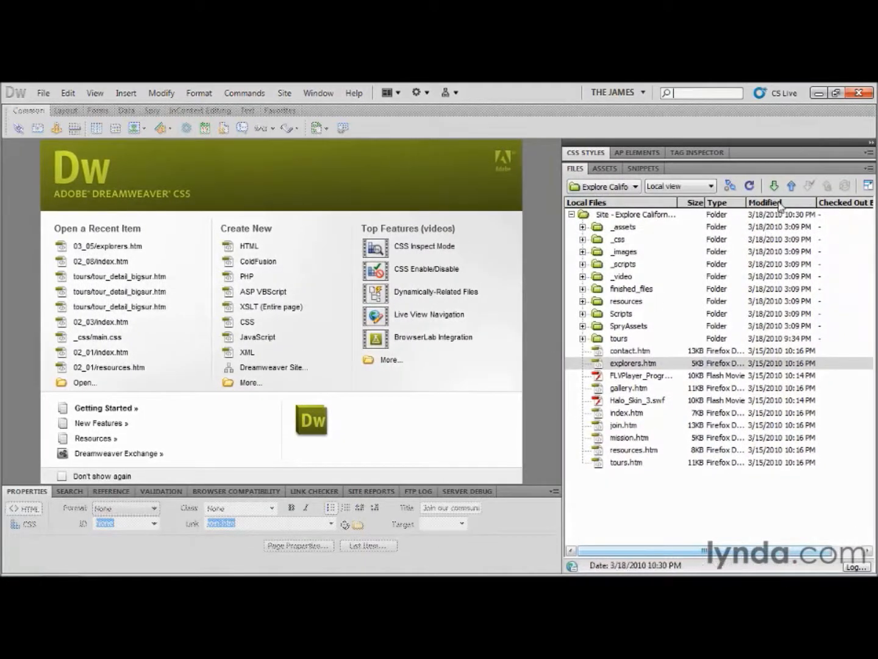
left_click_drag(704, 202, 763, 202)
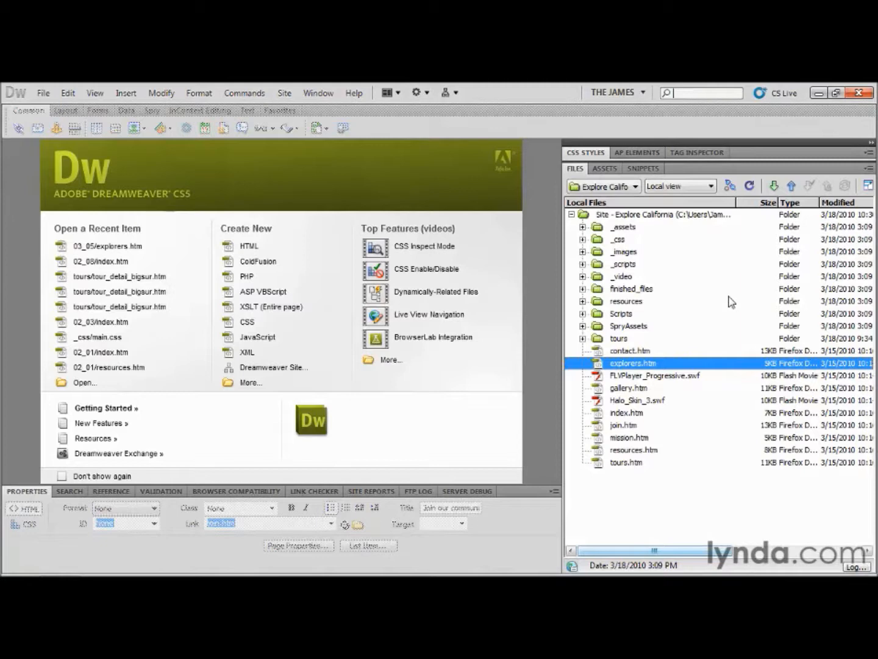
Create a new file named test.html in the root of the Explore California site.
right_click(605, 218)
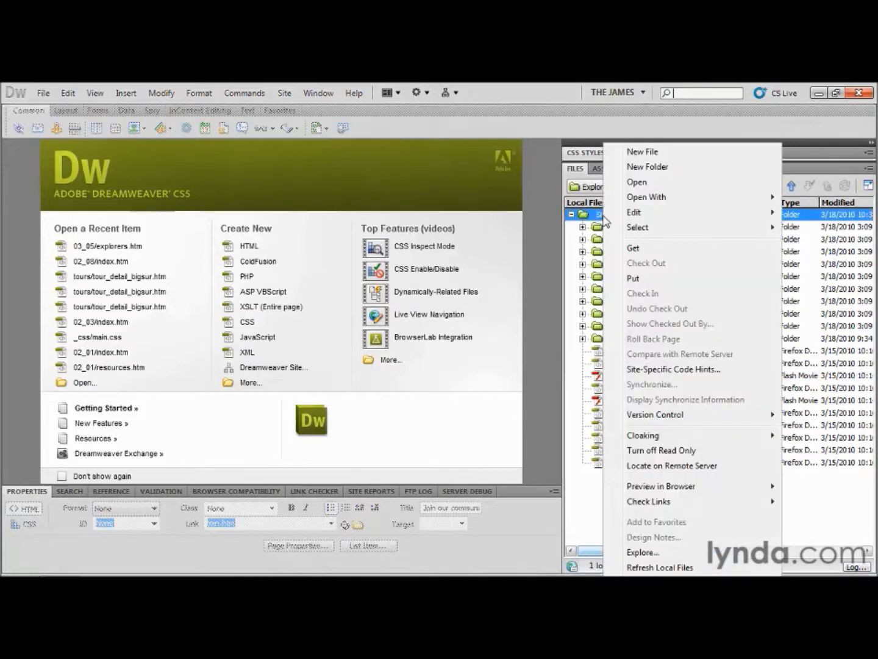
left_click(642, 153)
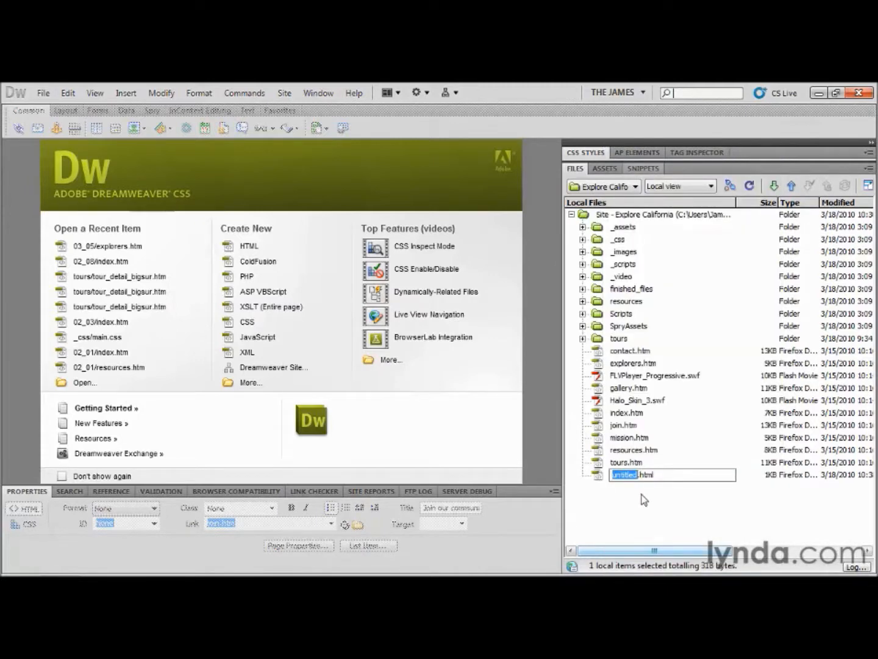
type("test")
key("Return")
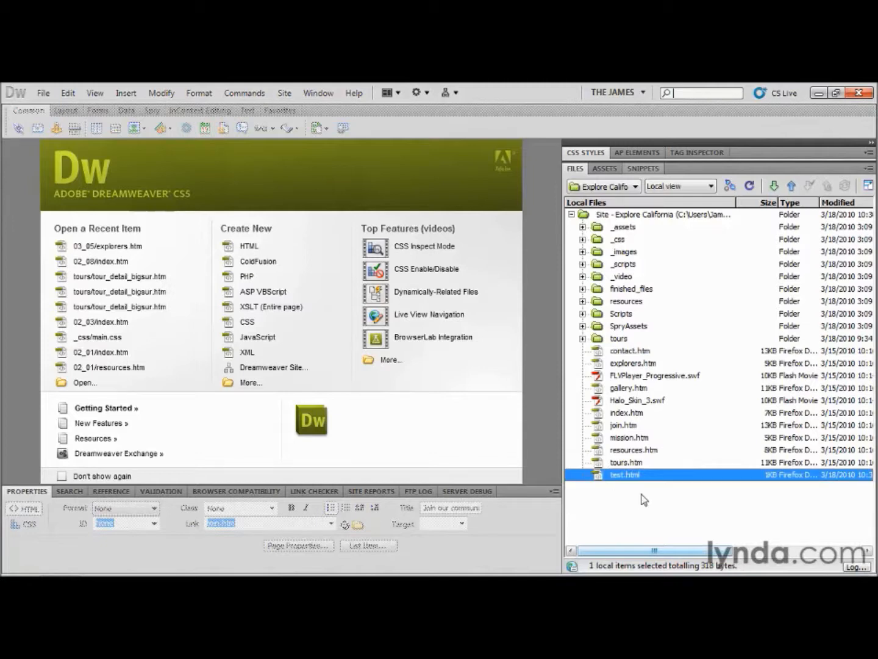
Open test.html, examine its source code and close the document.
double_click(599, 476)
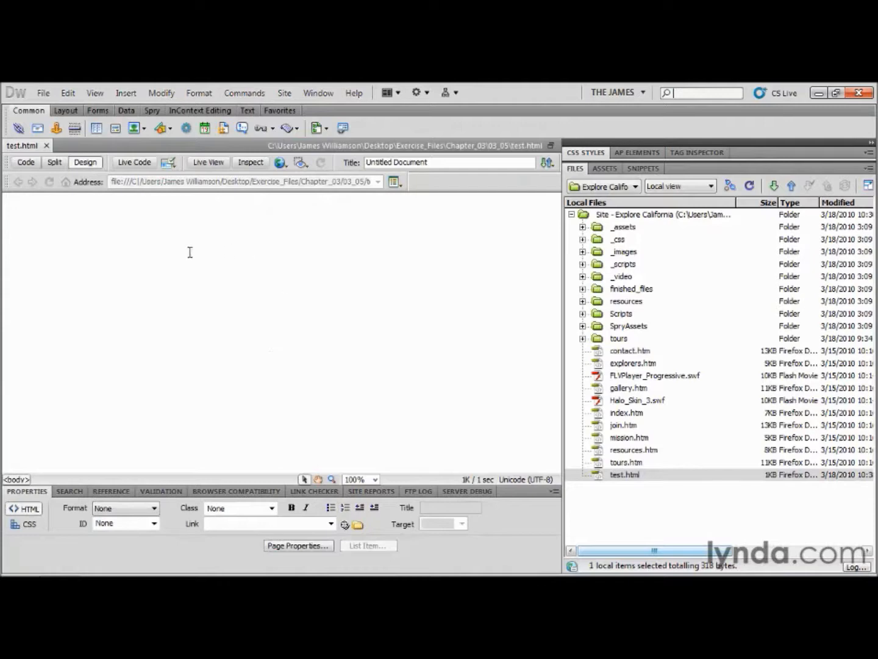
left_click(33, 166)
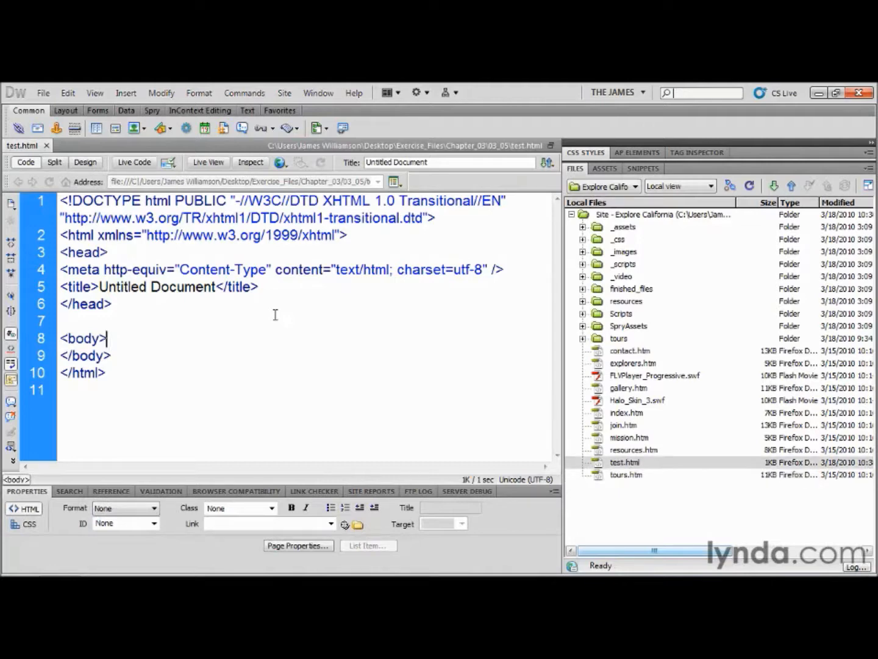
left_click(47, 146)
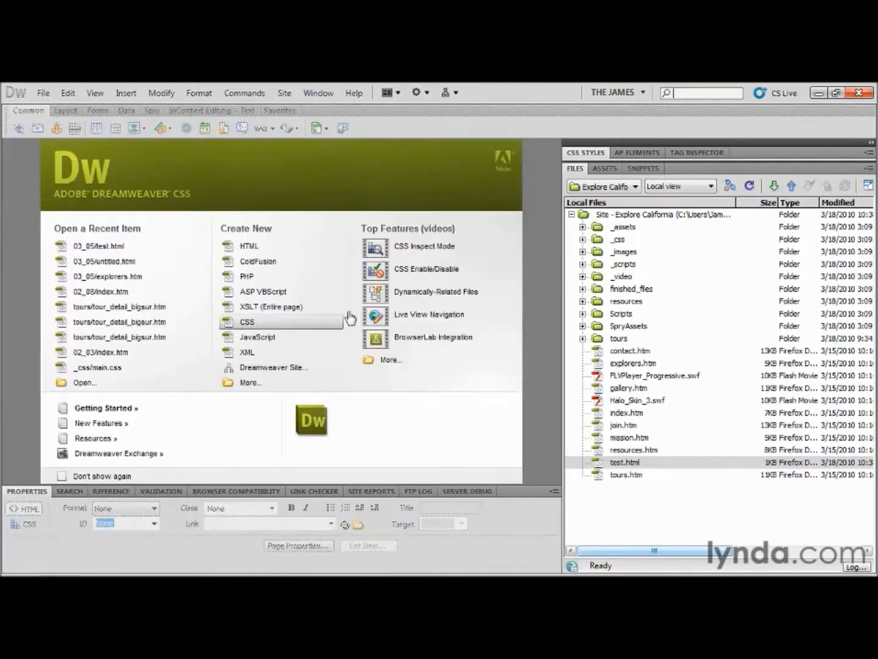
Delete test.html from the Explore California site's root folder.
left_click(599, 464)
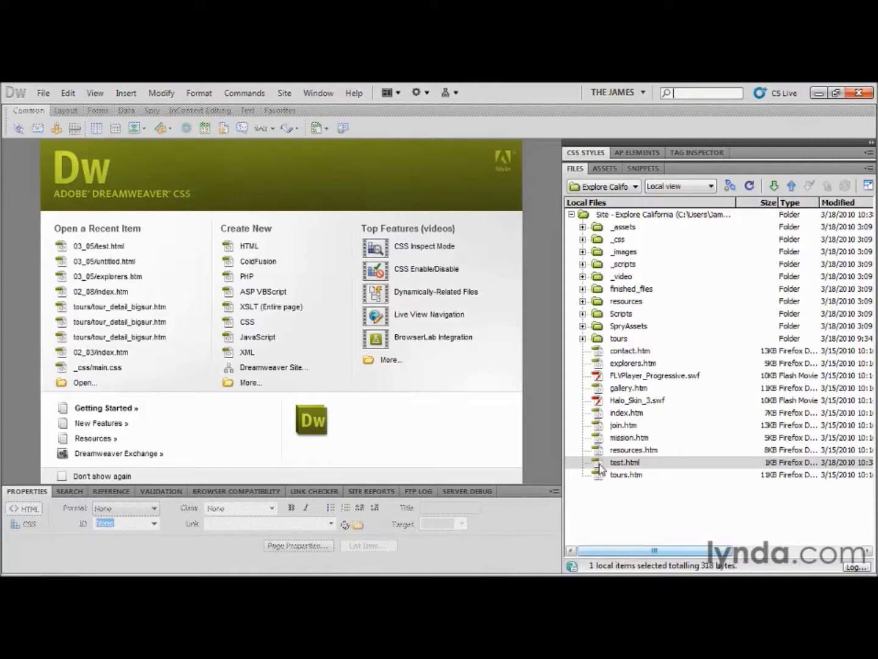
right_click(599, 467)
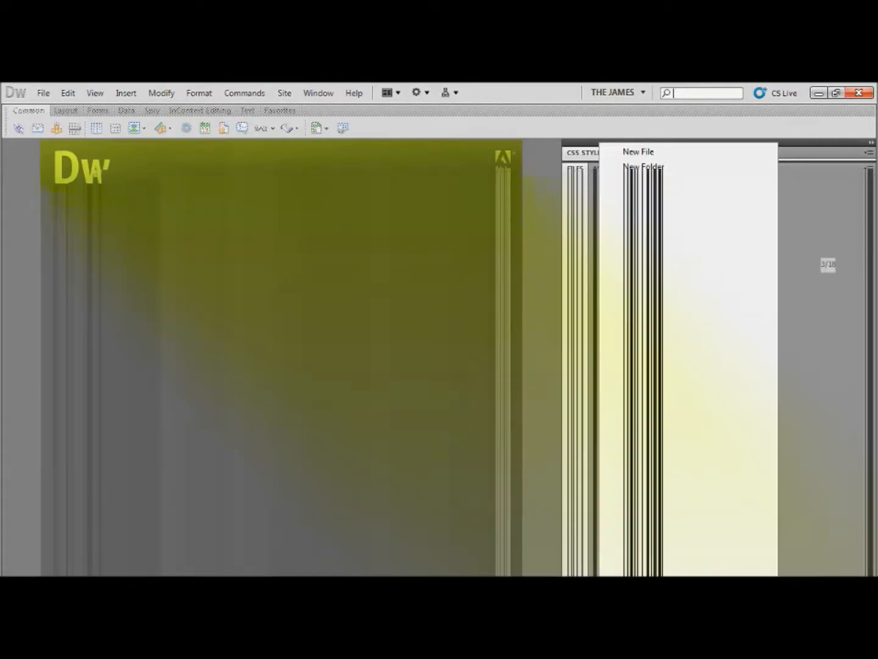
mouse_move(631, 213)
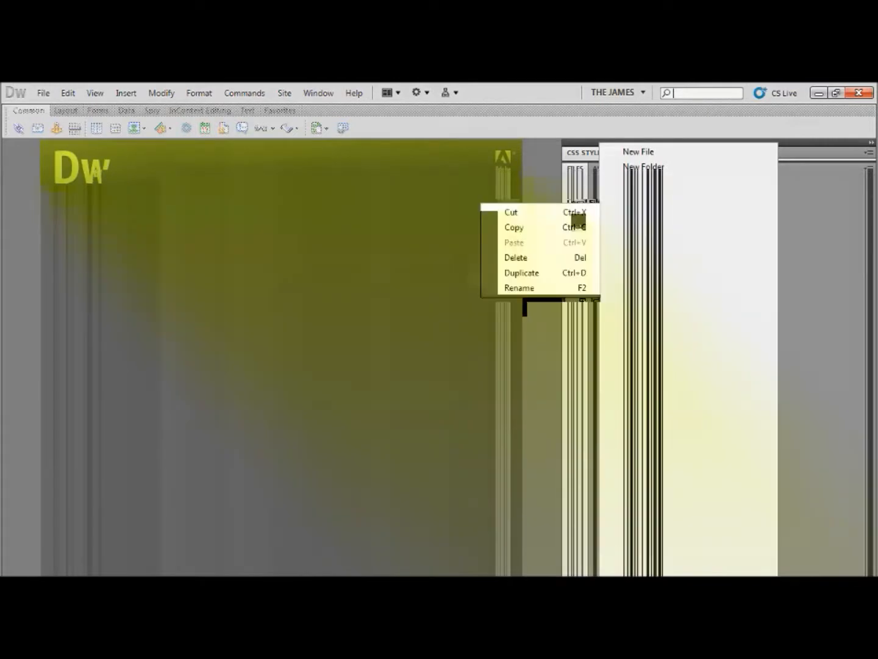
left_click(548, 258)
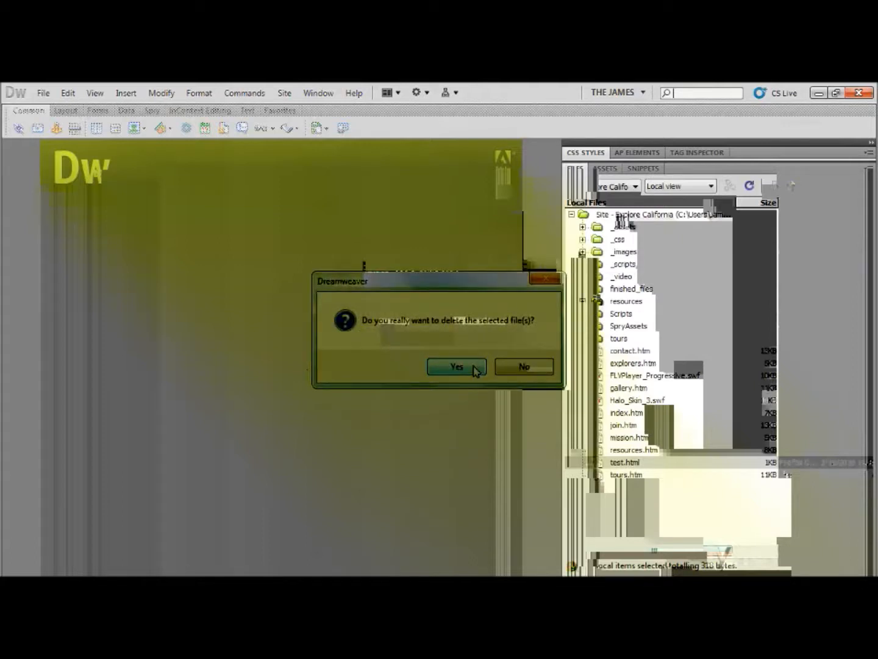
left_click(474, 367)
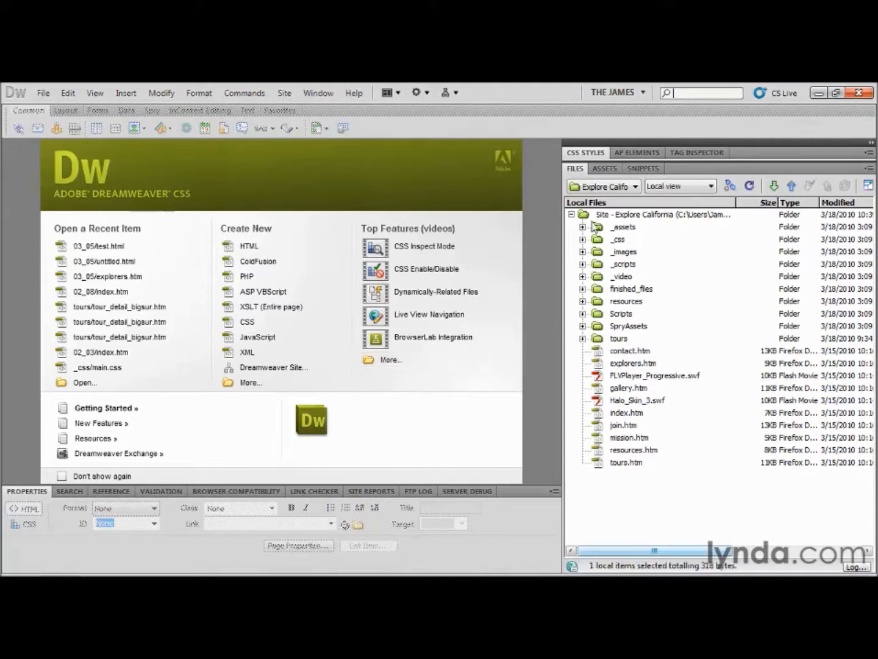
Rename tourDetail_bigsur.htm in the tours folder to tour_detail_bigsur.htm and update the links in the affected files.
left_click(583, 339)
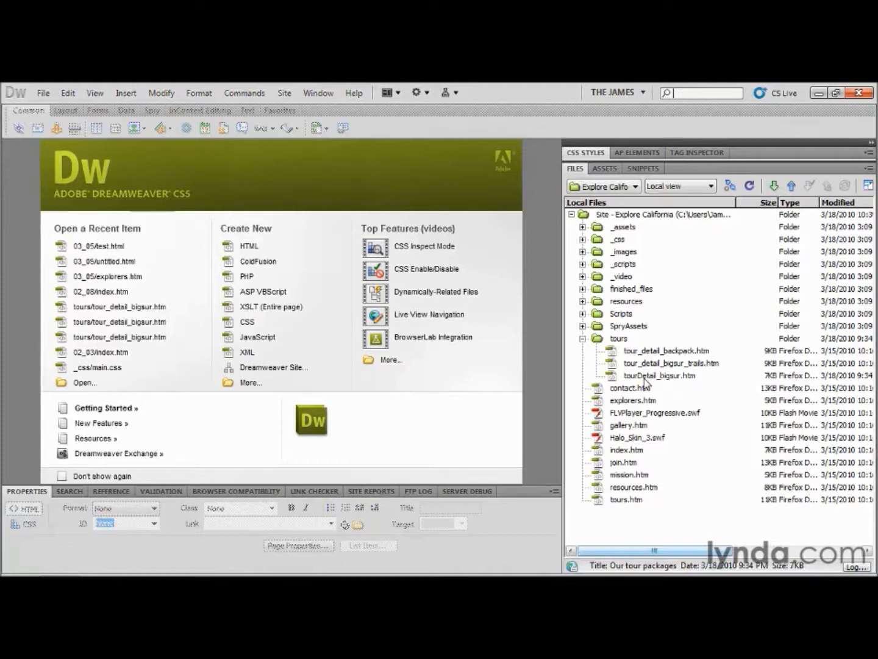
left_click(644, 378)
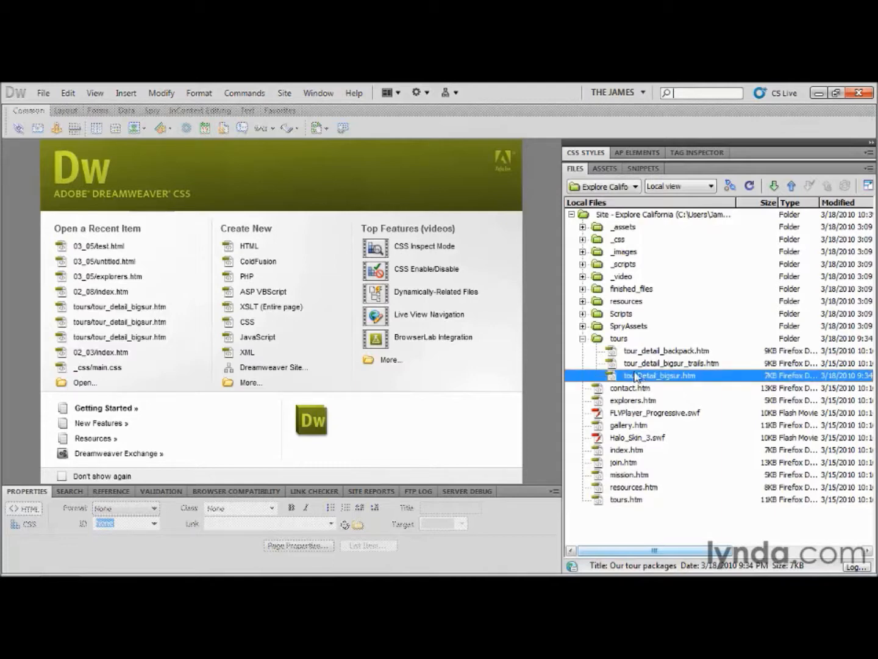
left_click(656, 380)
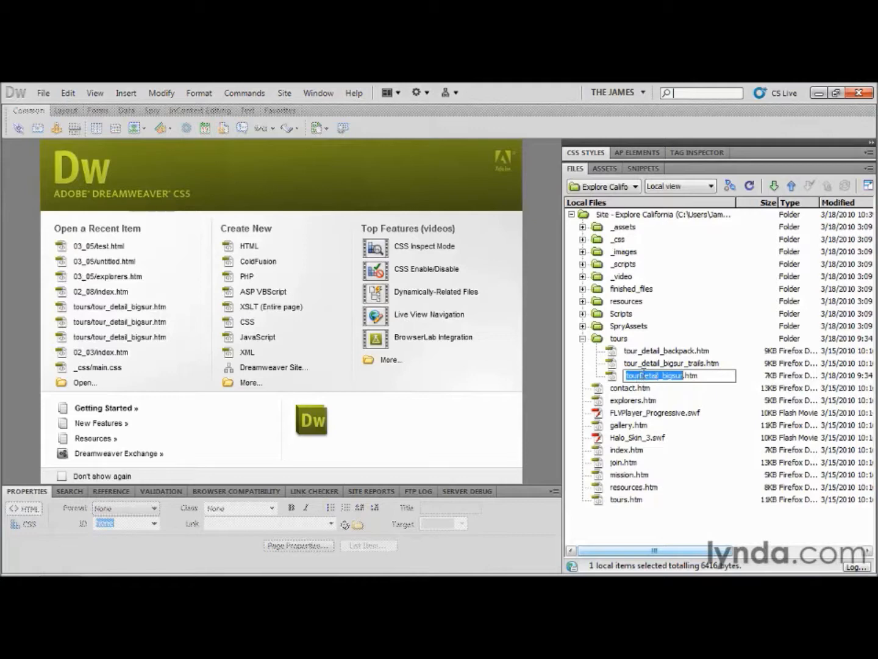
left_click(644, 376)
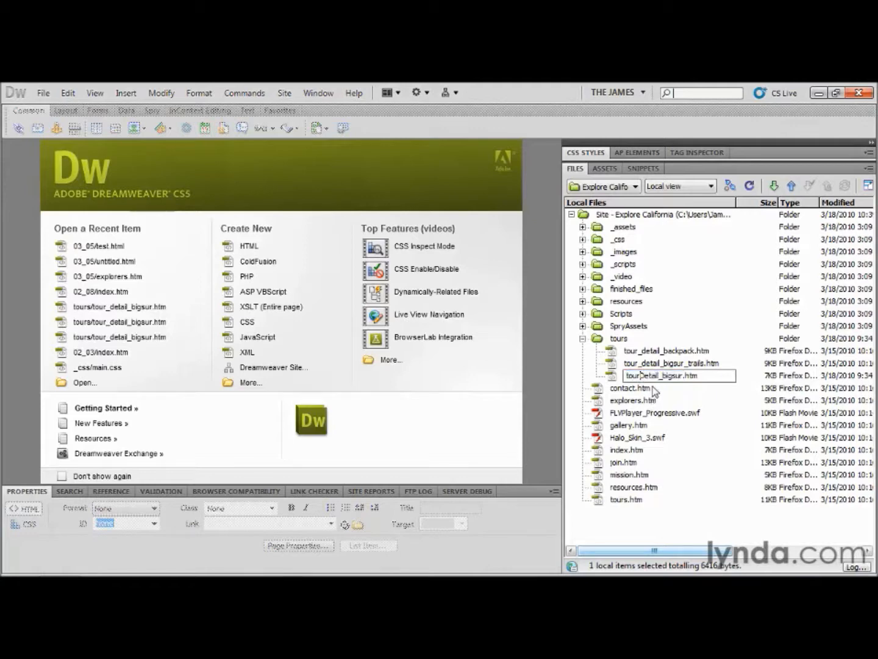
key("BackSpace")
type("_d")
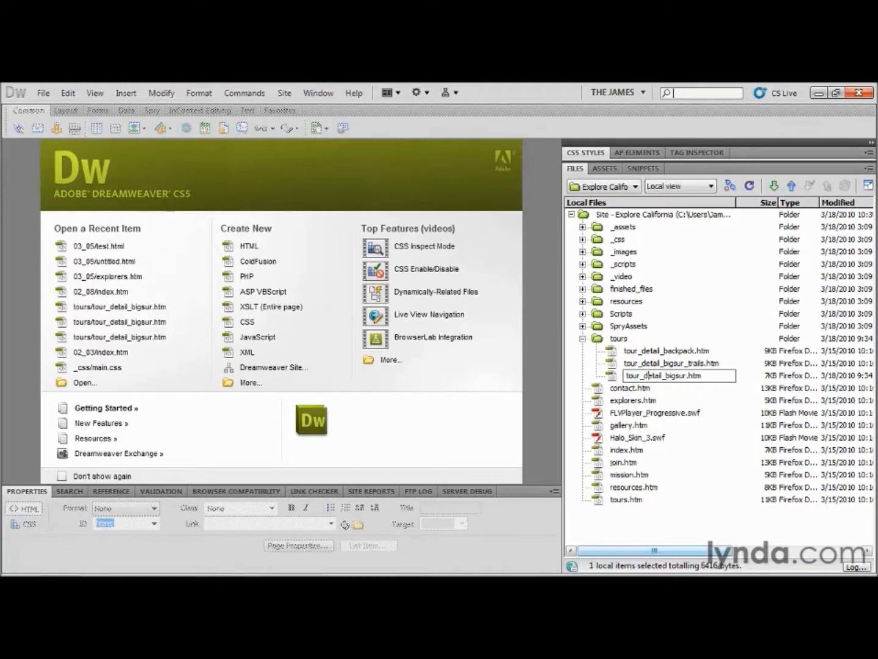
key("Return")
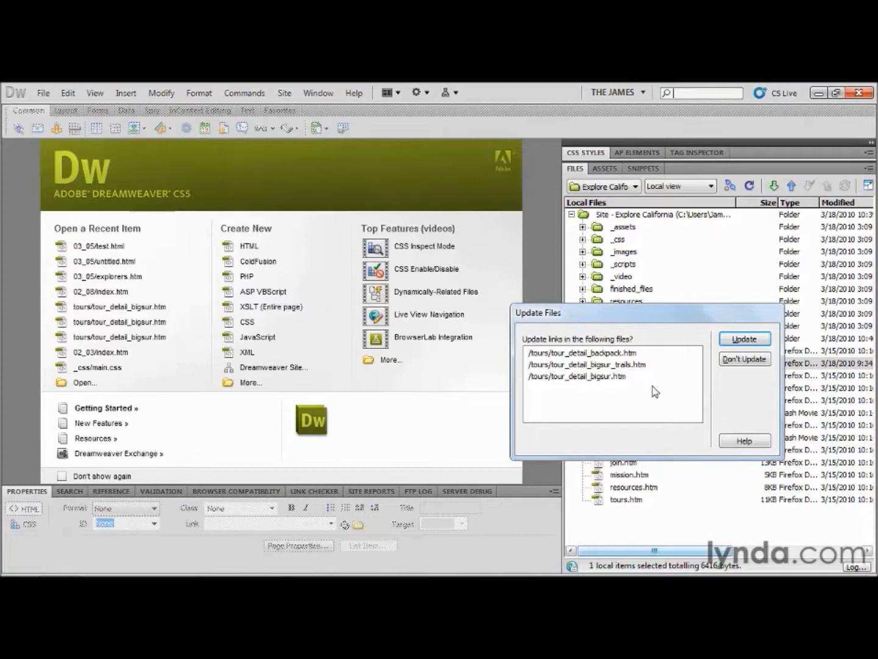
left_click(740, 337)
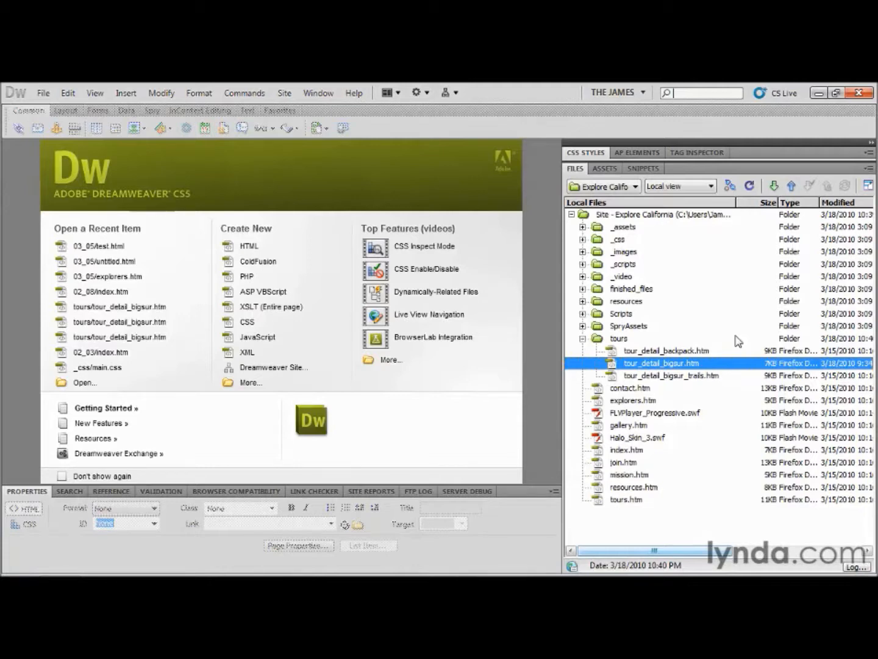
Create a new folder named explorers in the root of the Explore California site.
left_click(629, 426)
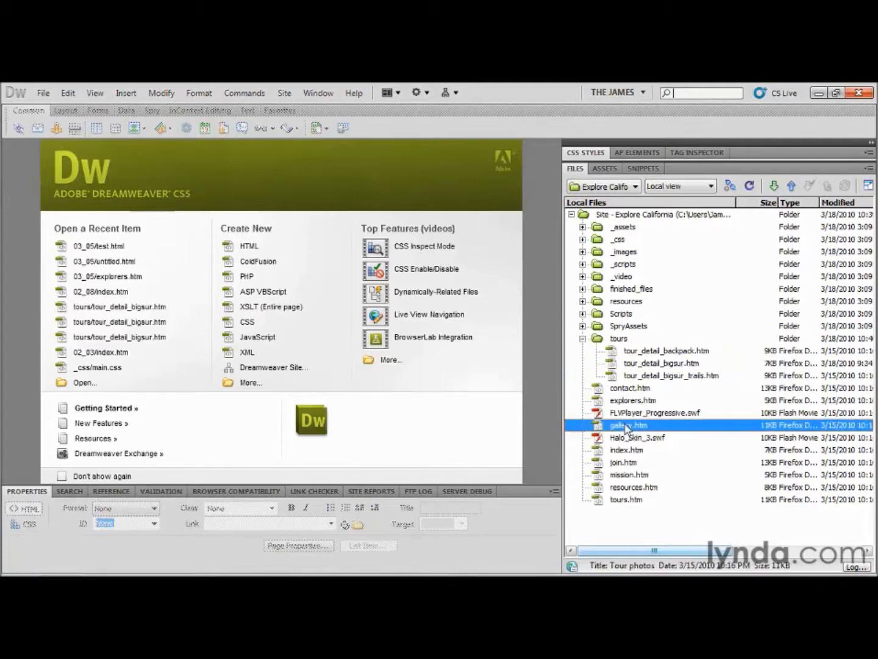
left_click(619, 462)
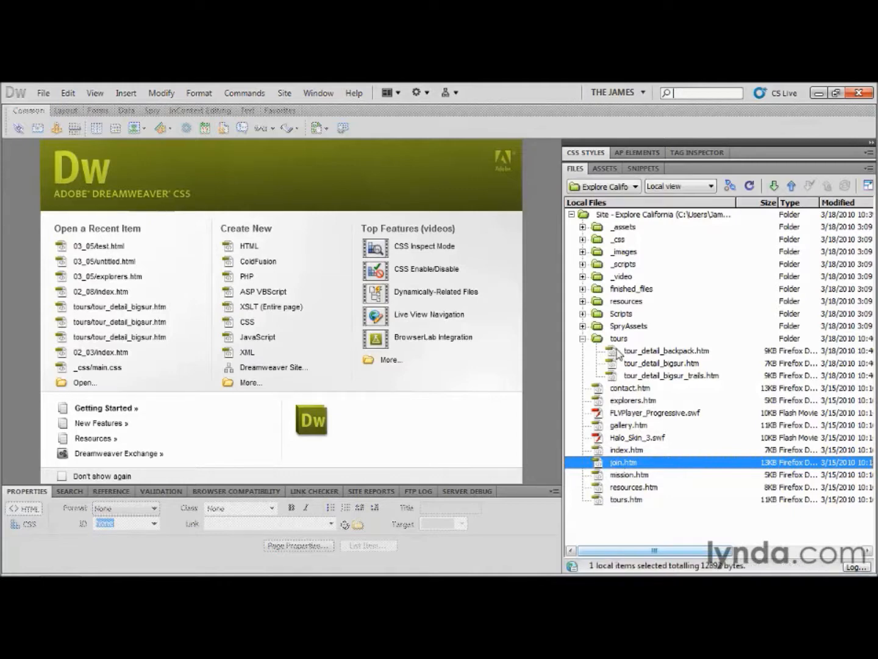
right_click(608, 219)
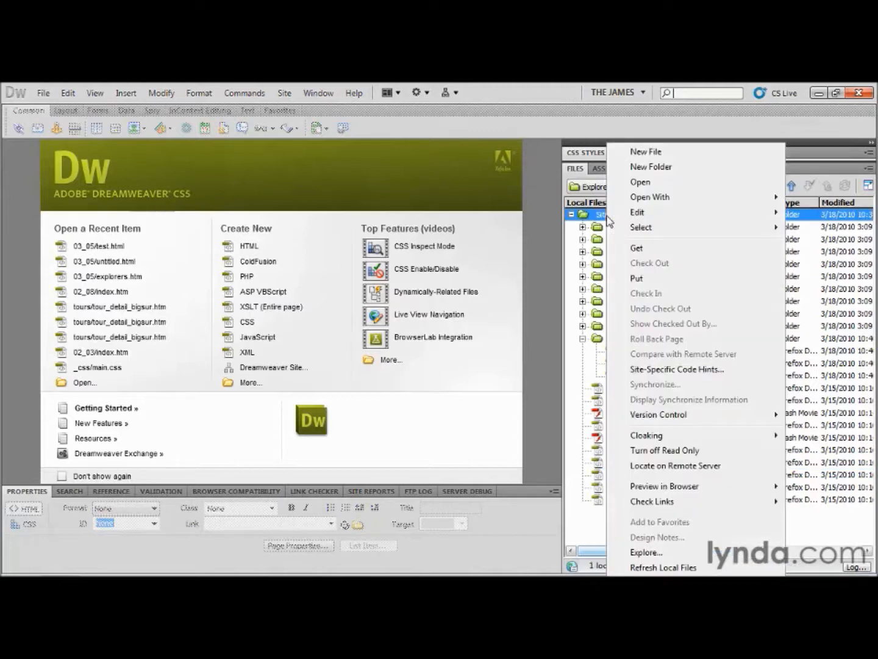
left_click(645, 171)
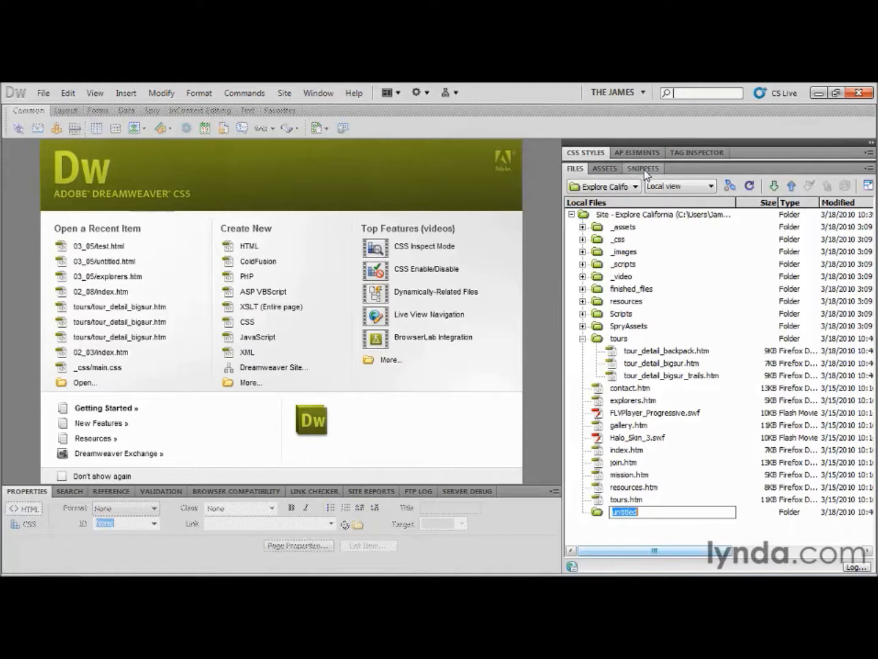
type("explorers")
key("Return")
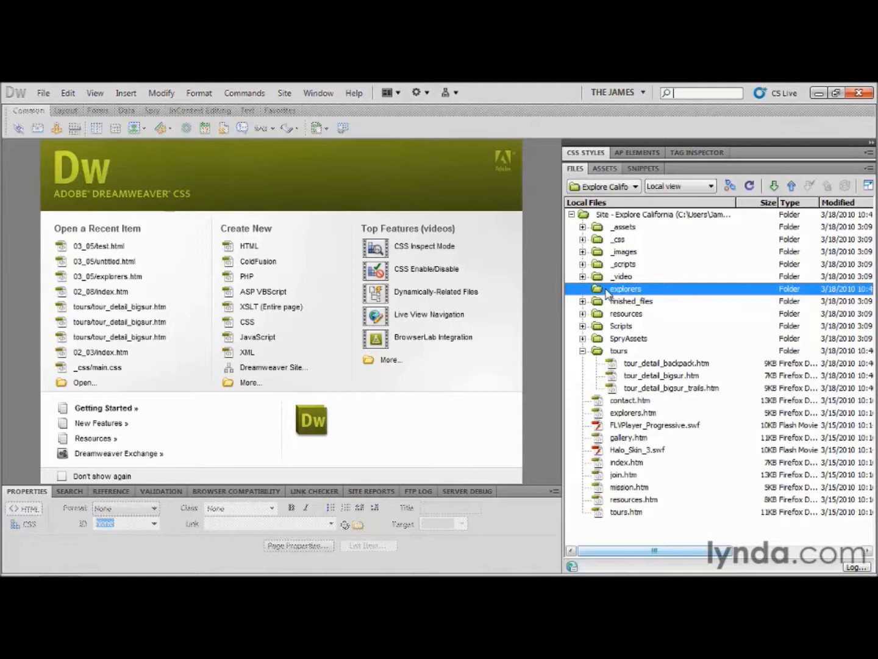
Move gallery.htm and join.htm from the site root into the explorers folder, updating the affected links, and collapse the folder.
left_click(602, 440)
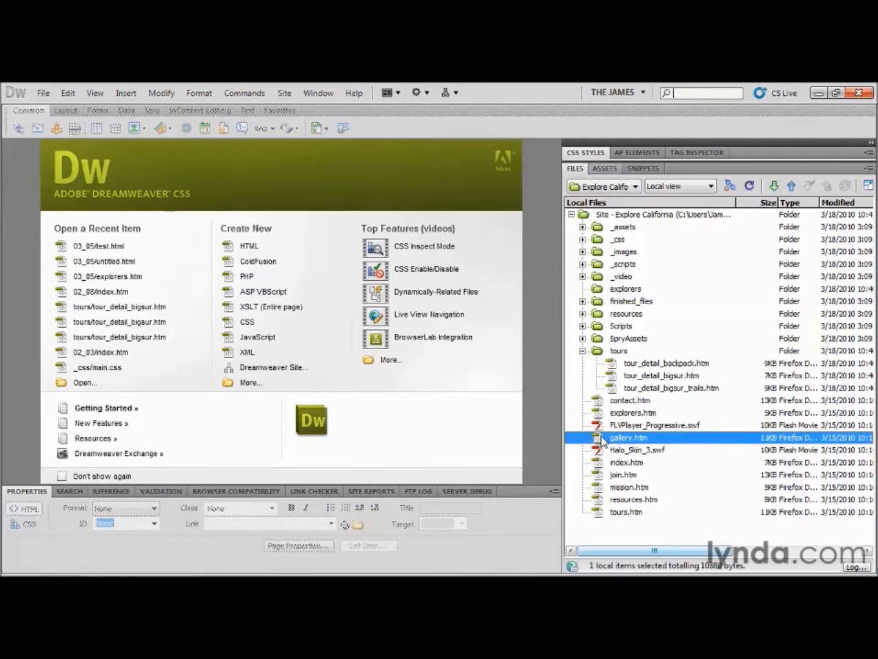
left_click(601, 478, "ctrl")
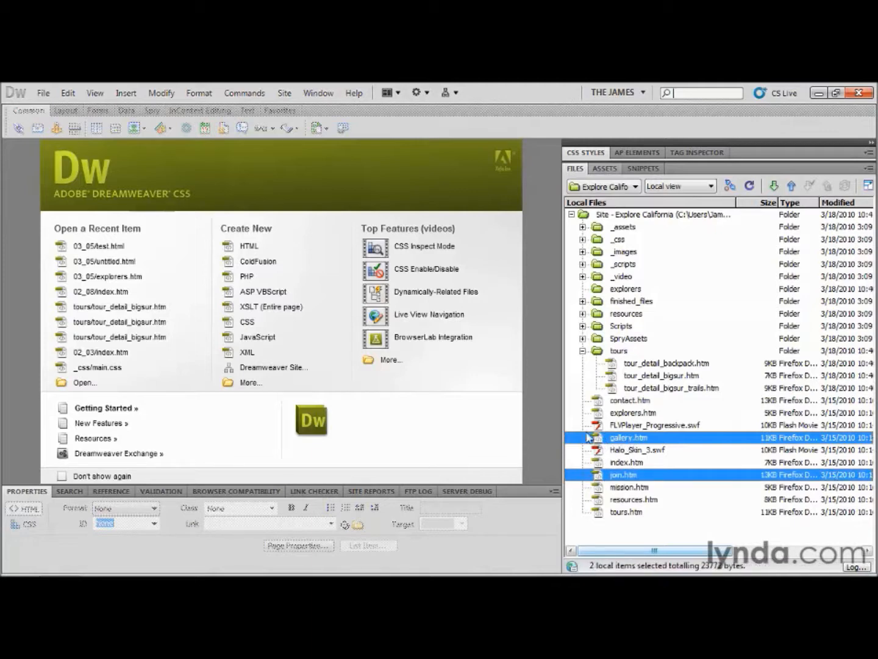
left_click_drag(599, 442, 601, 288)
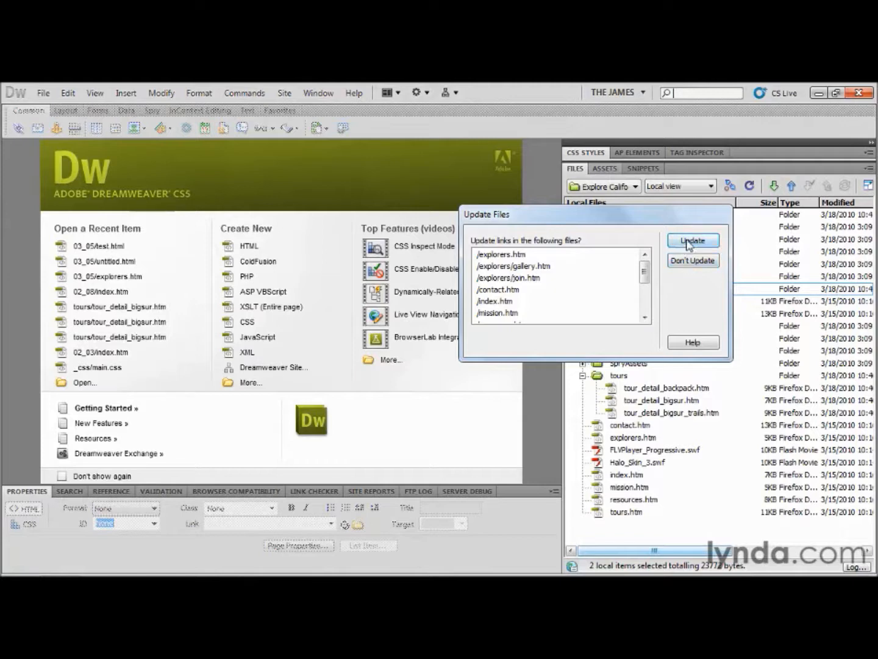
left_click(688, 240)
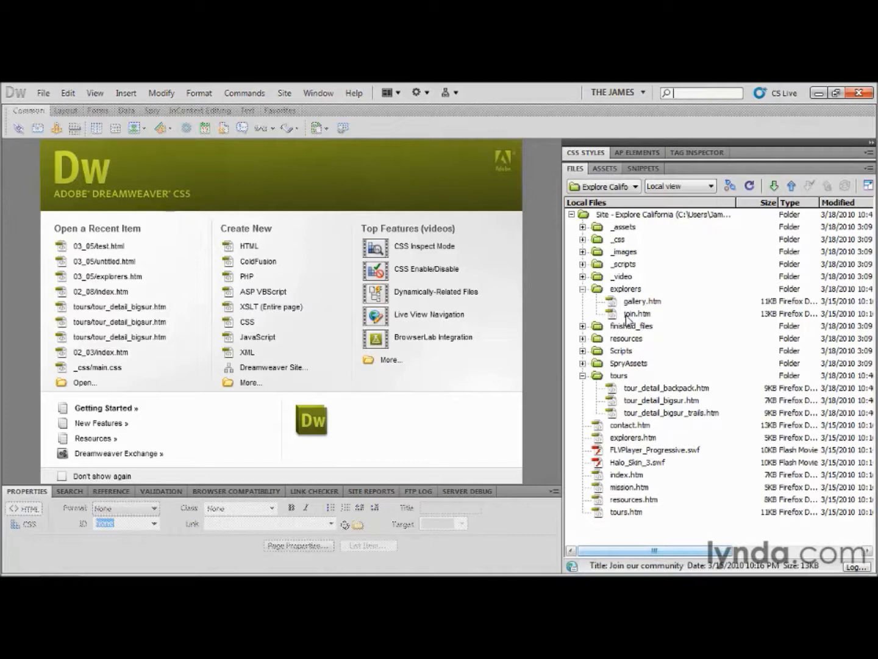
left_click(582, 289)
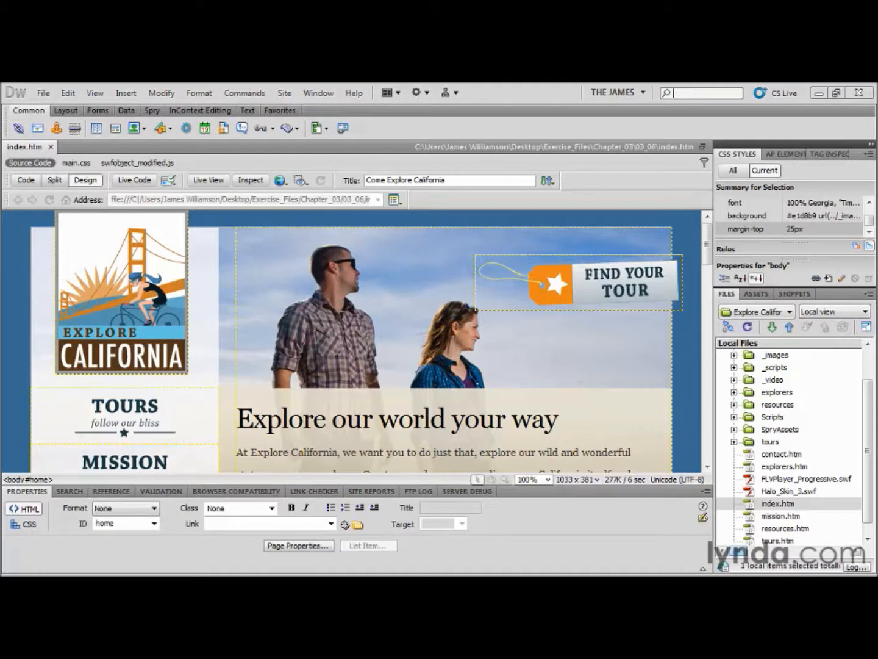
View index.htm in Live View and check which browsers are available for previewing it.
left_click(208, 180)
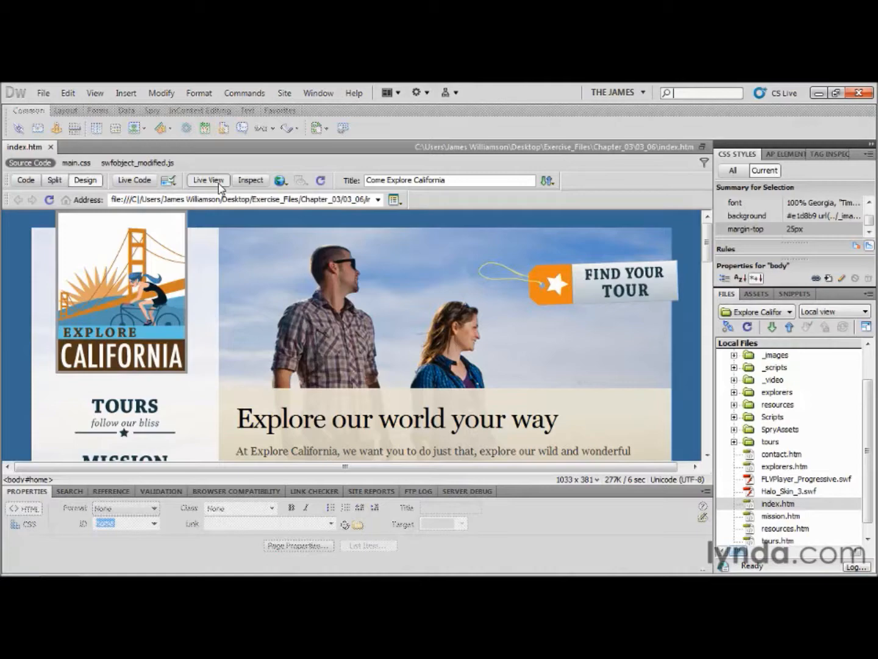
mouse_move(707, 244)
left_mouse_down()
mouse_move(707, 296)
mouse_move(718, 239)
left_mouse_up()
left_click(282, 181)
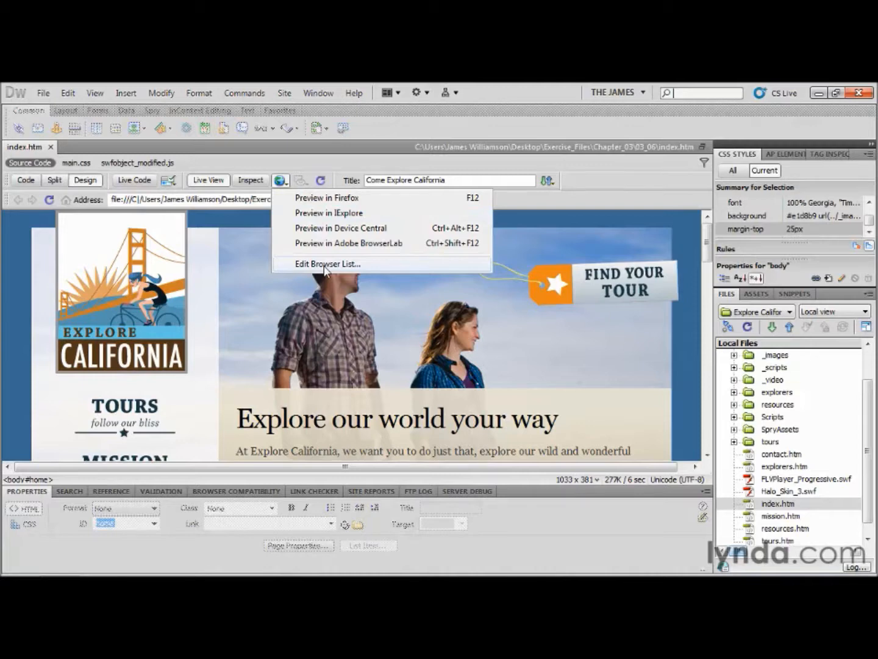
Start a new browser entry named Chrome in the Preview in Browser preferences.
left_click(68, 95)
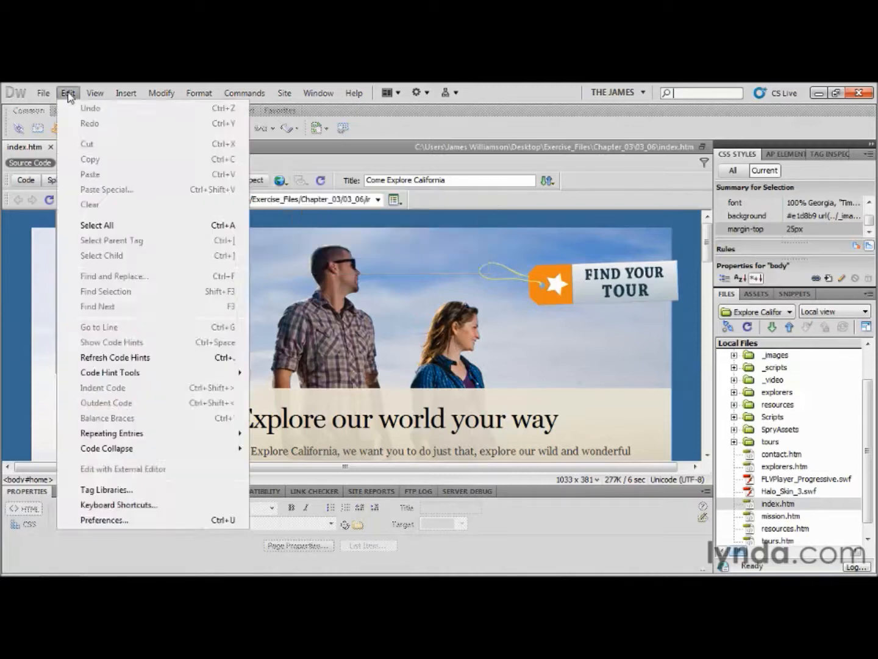
left_click(137, 518)
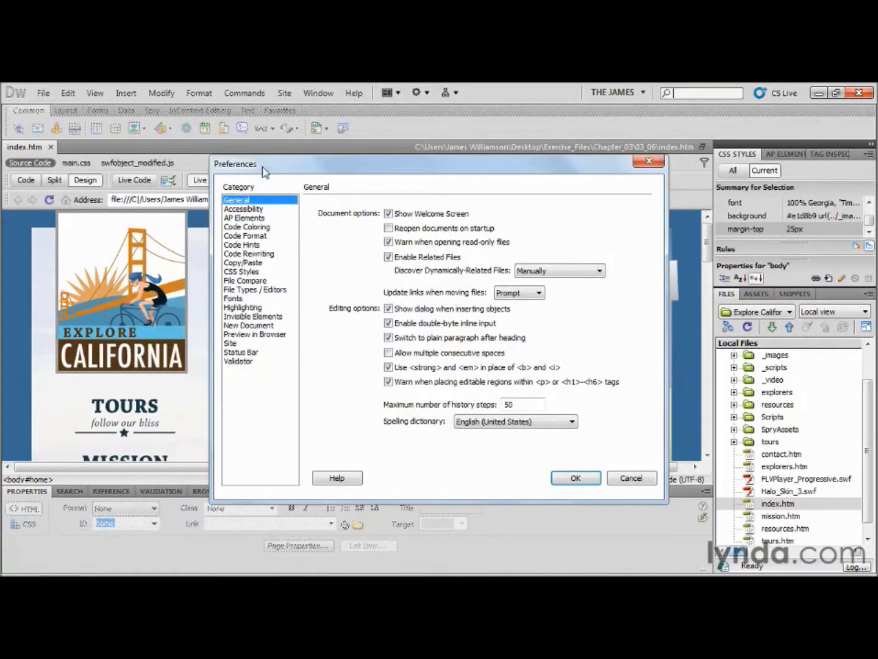
left_click(249, 336)
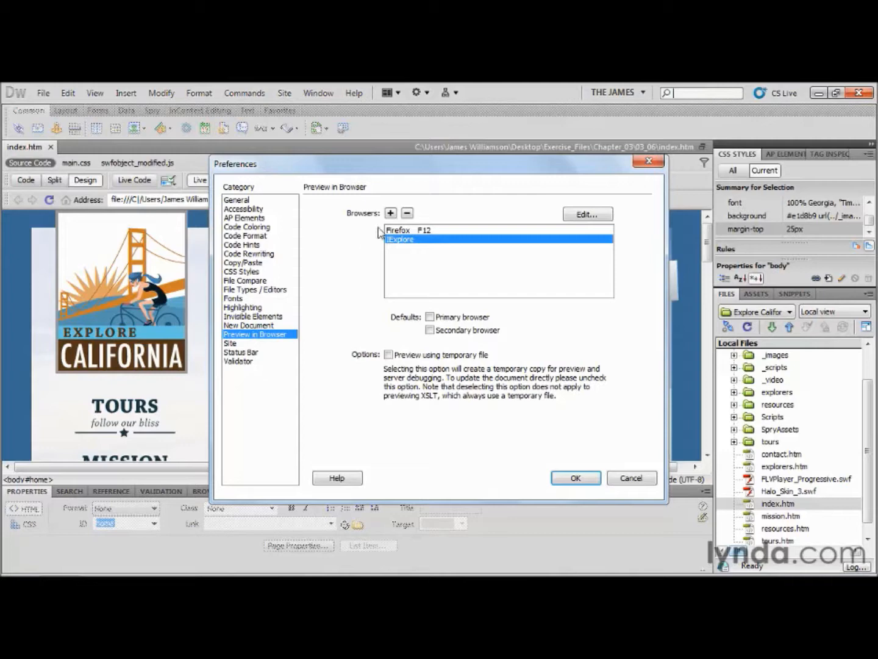
left_click(391, 213)
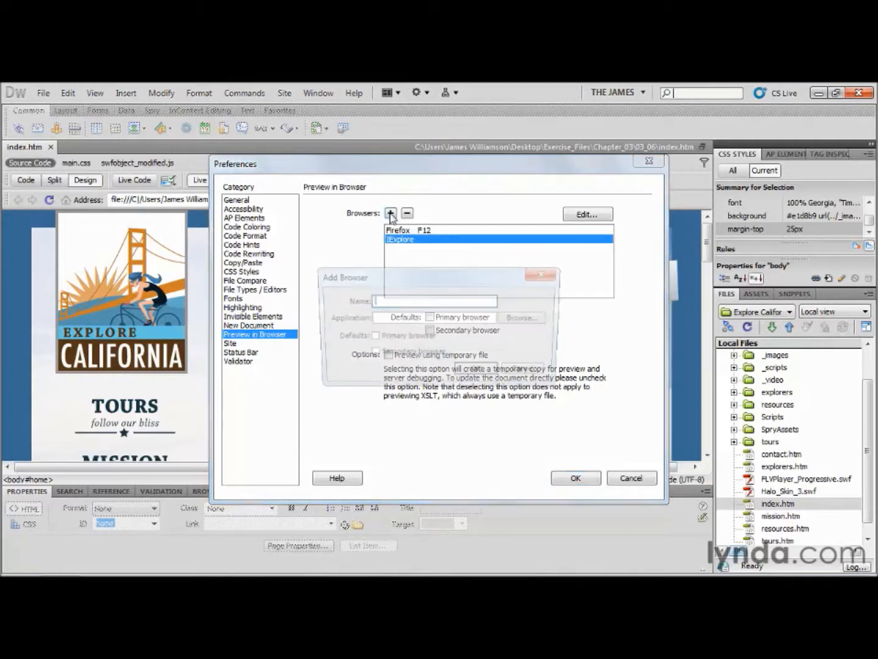
type("Chrome")
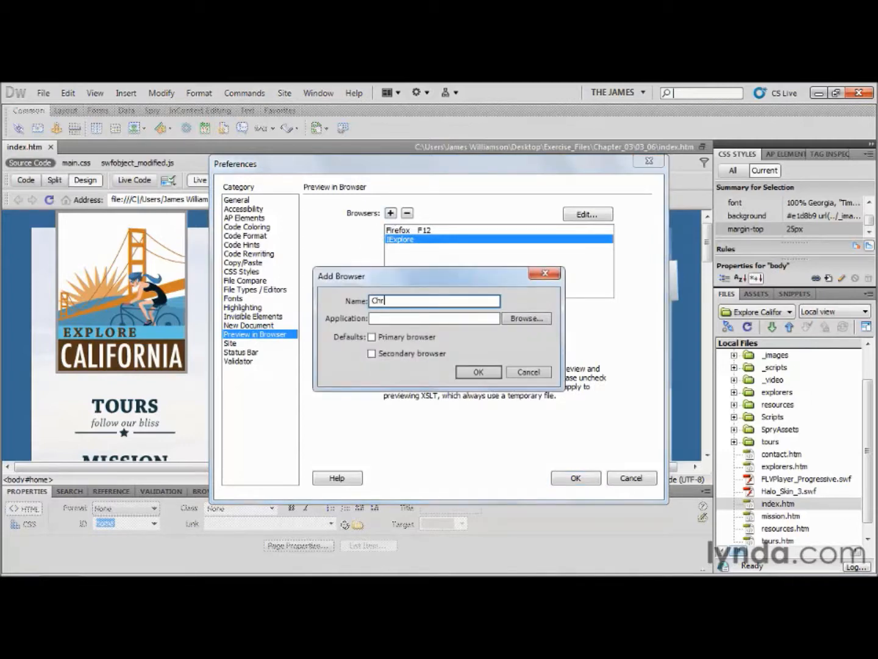
Assign chrome.exe from the user profile's AppData\Local\Google\Chrome\Application folder as Chrome's application and add the browser to the list.
left_click(524, 318)
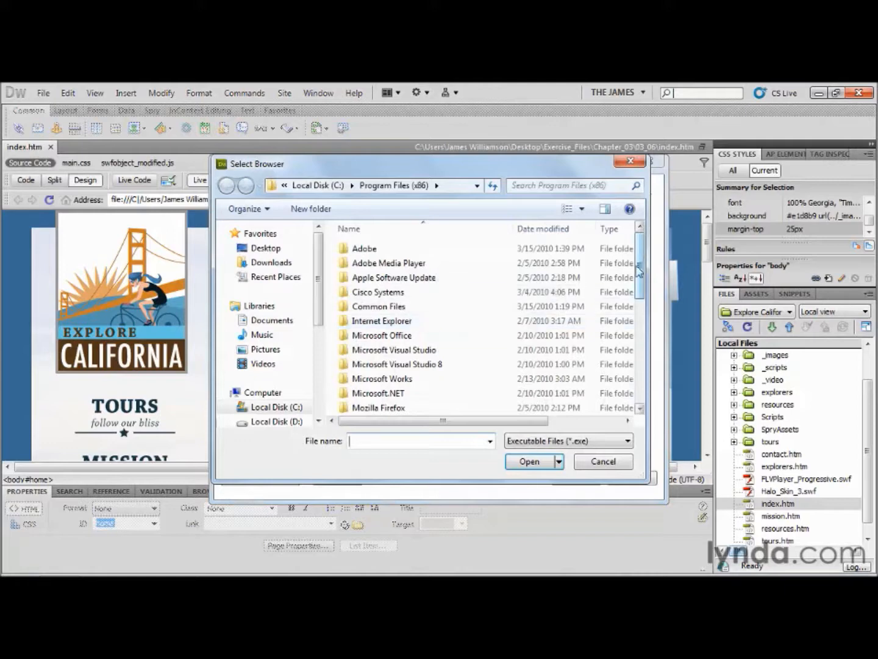
left_click(283, 185)
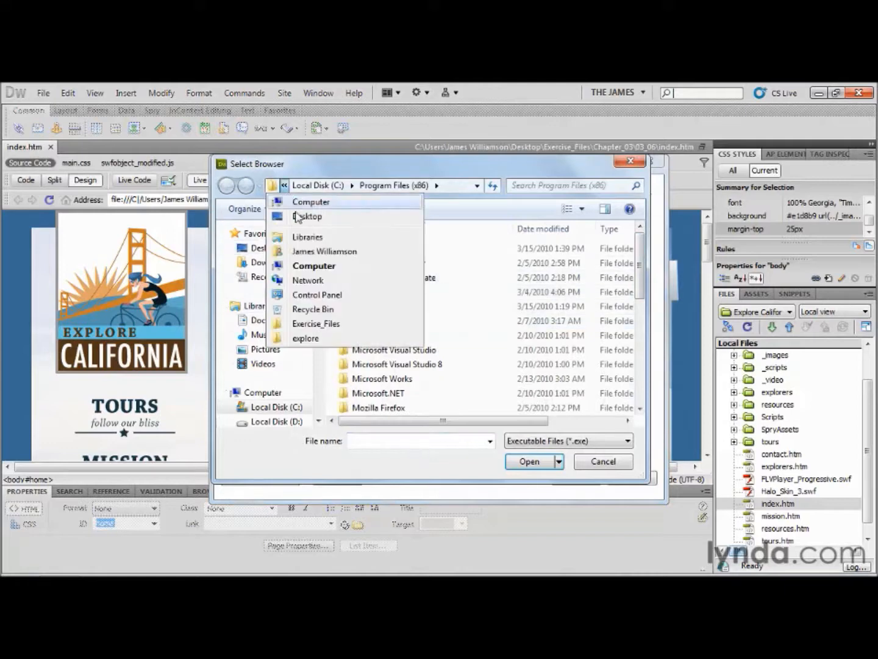
left_click(320, 256)
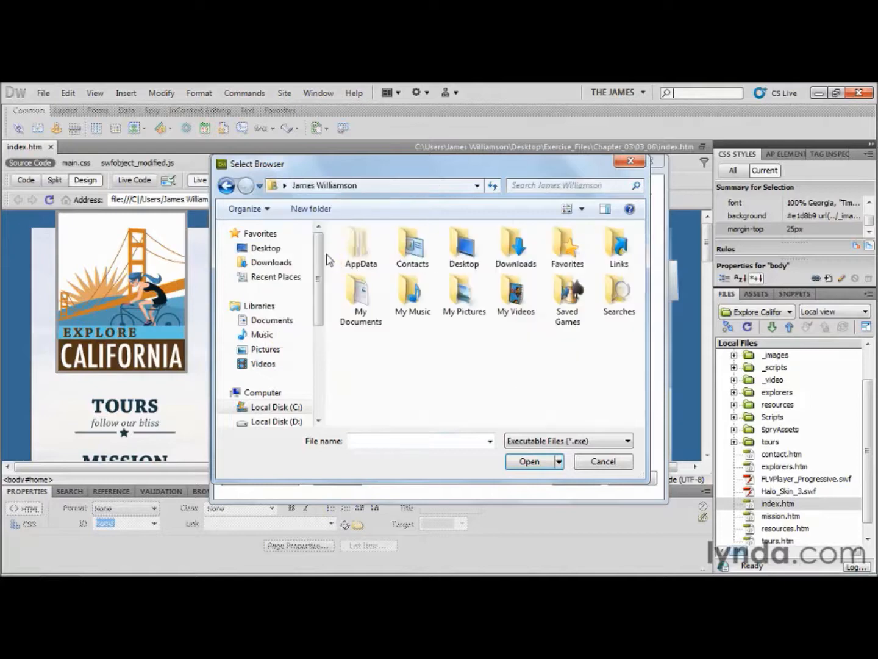
double_click(360, 244)
double_click(363, 252)
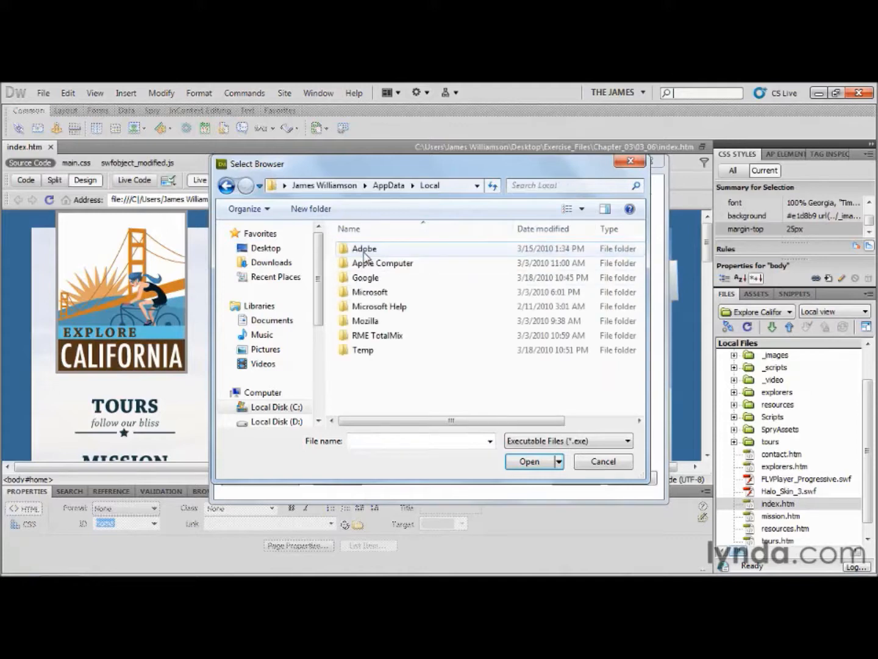
double_click(368, 279)
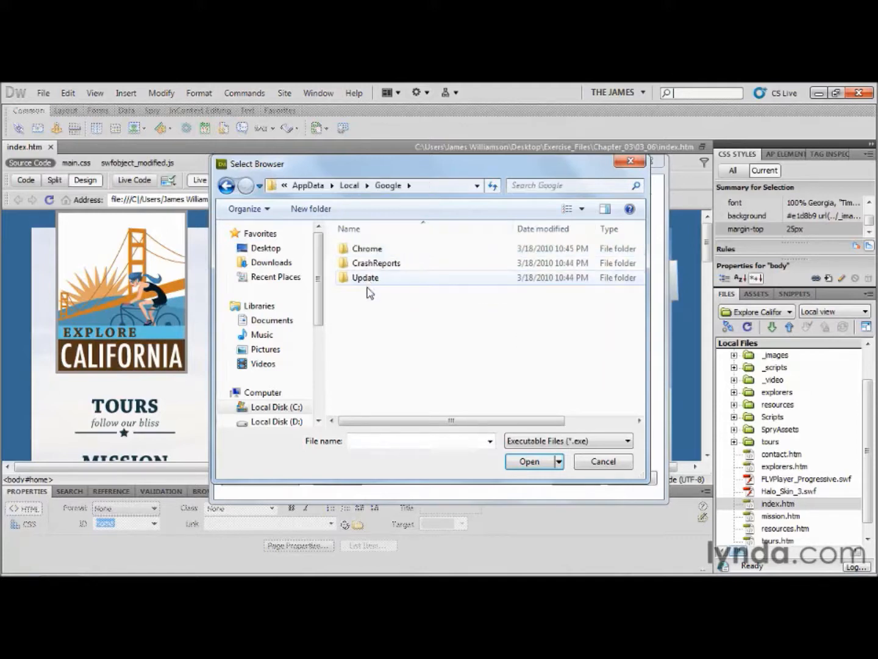
double_click(370, 255)
double_click(372, 251)
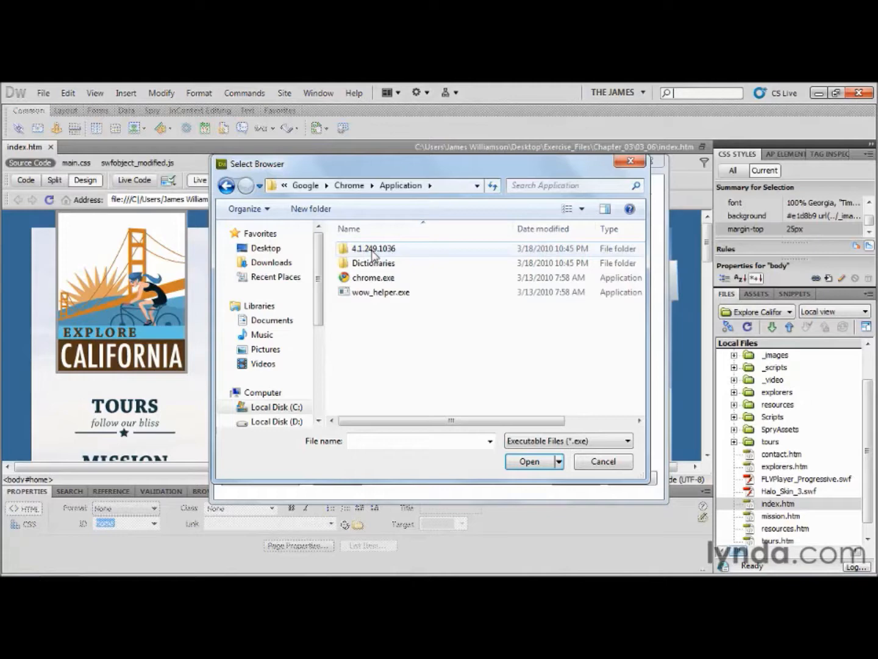
left_click(371, 279)
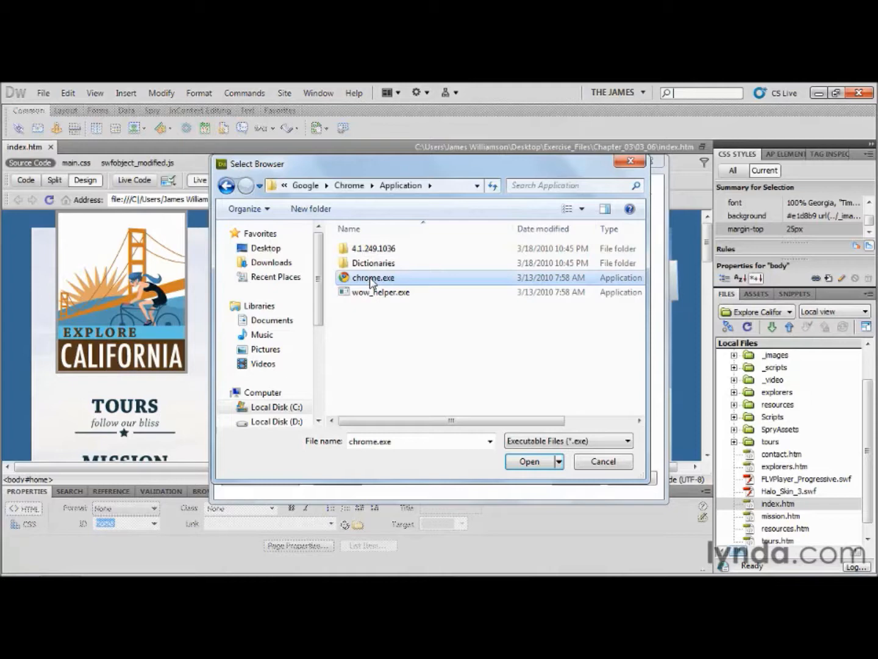
left_click(541, 466)
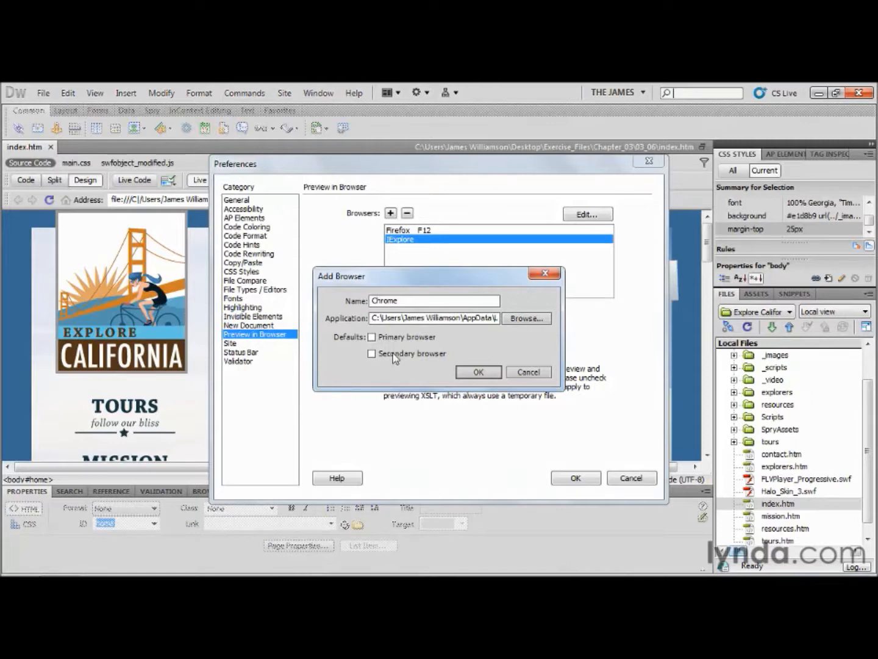
left_click(477, 372)
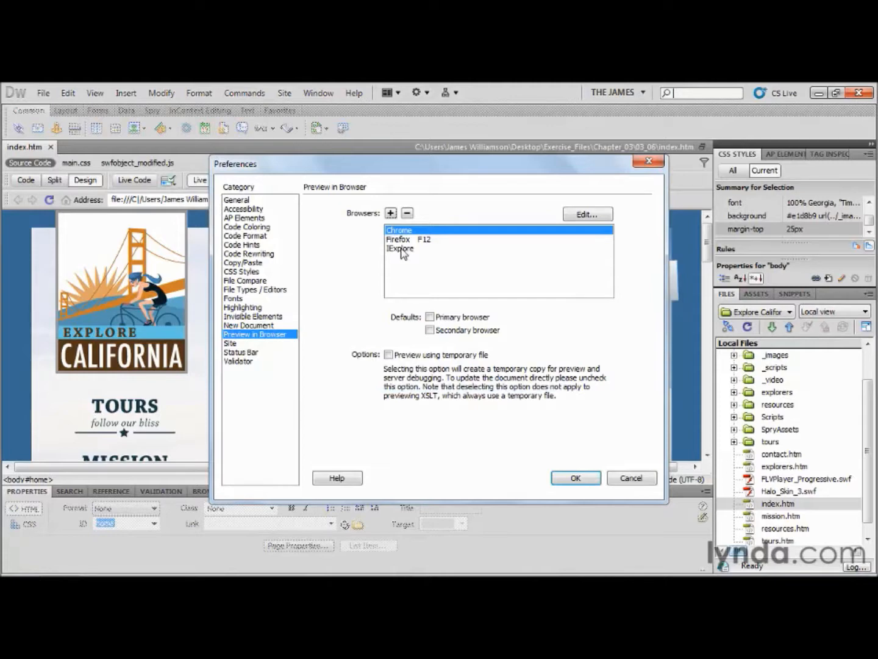
Check Firefox's default browser setting and make Chrome the secondary browser.
left_click(402, 240)
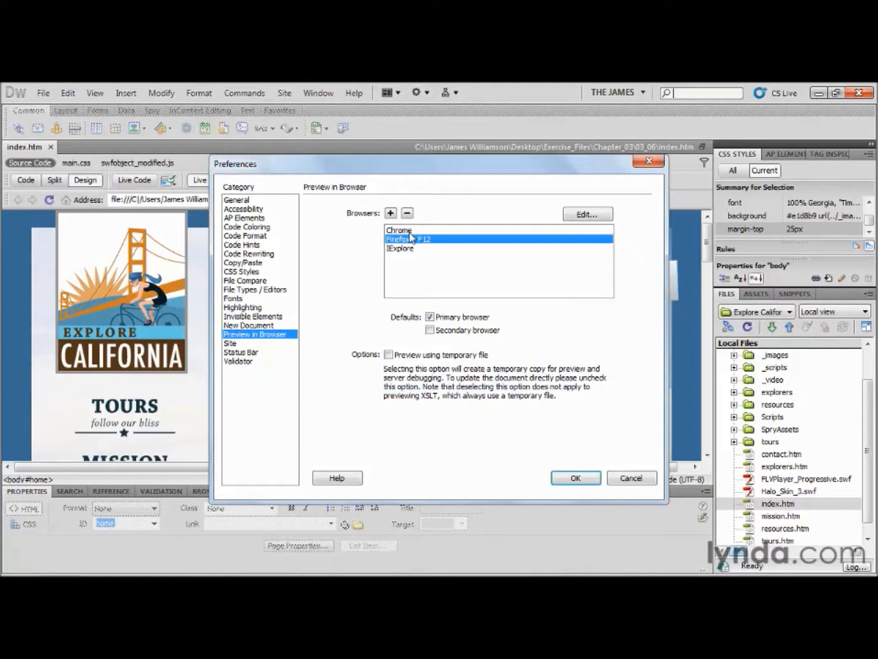
left_click(410, 232)
left_click(431, 330)
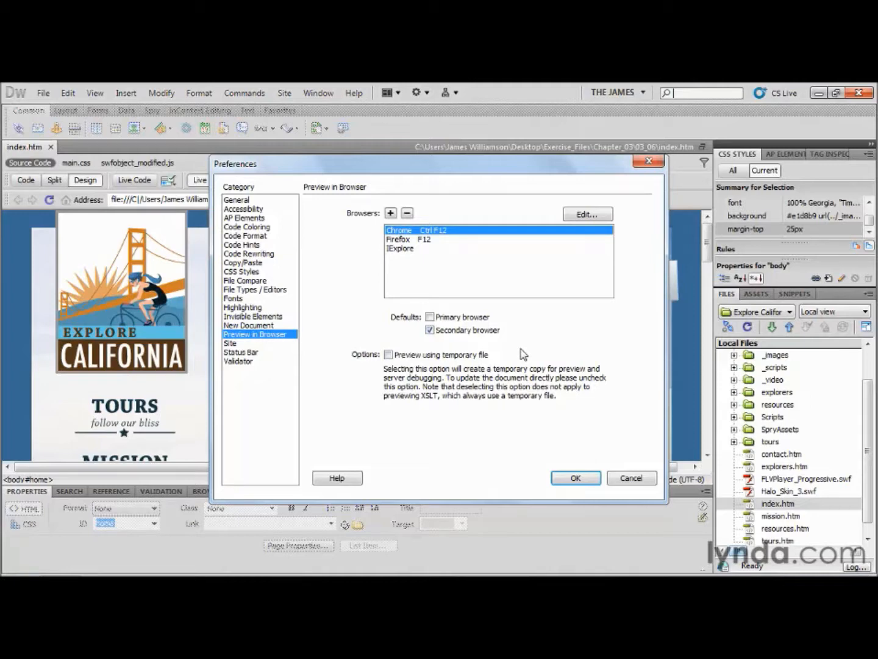
Save the browser preferences, preview index.htm in Chrome and close the browser window.
left_click(576, 479)
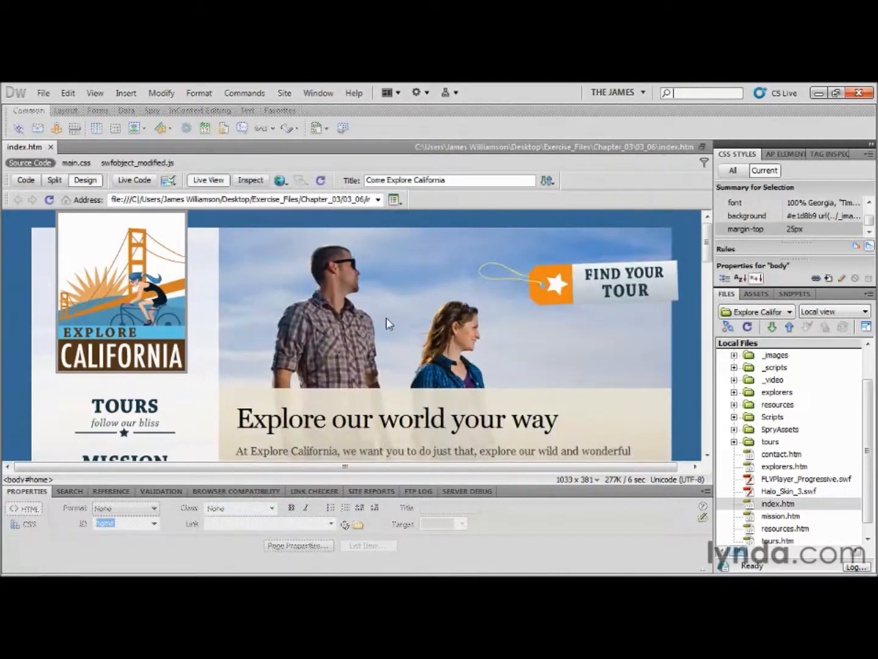
left_click(279, 182)
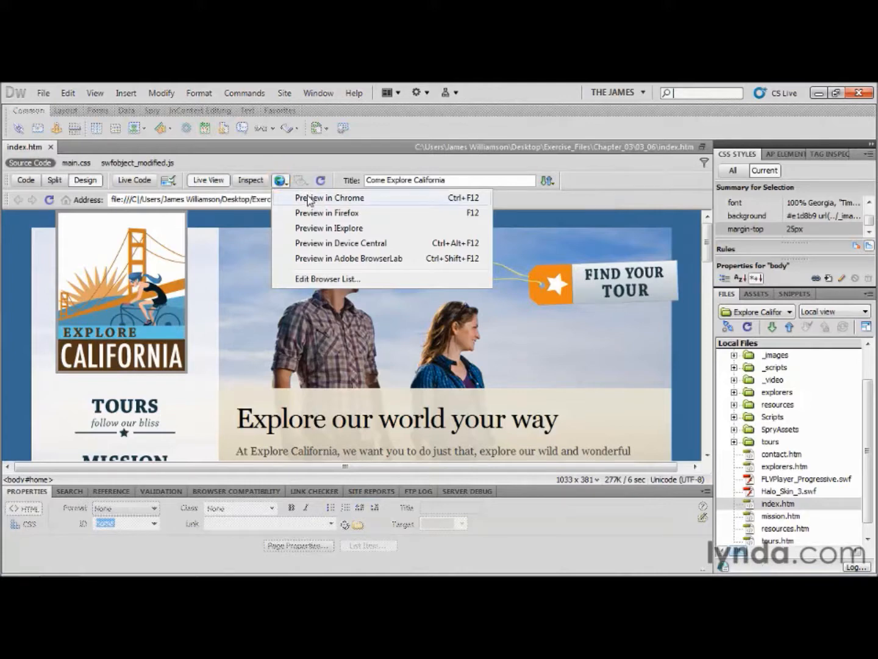
left_click(309, 199)
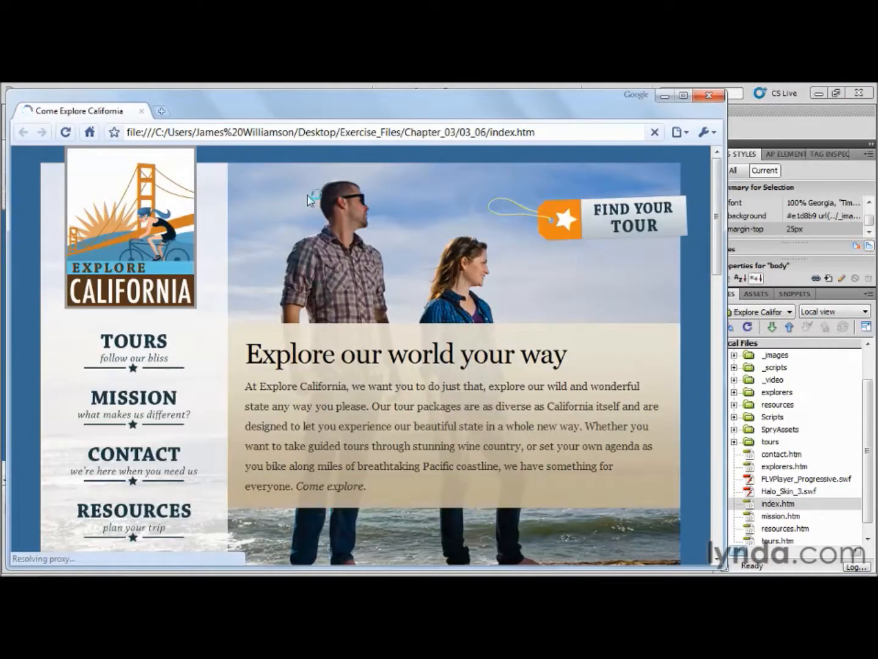
left_click(708, 95)
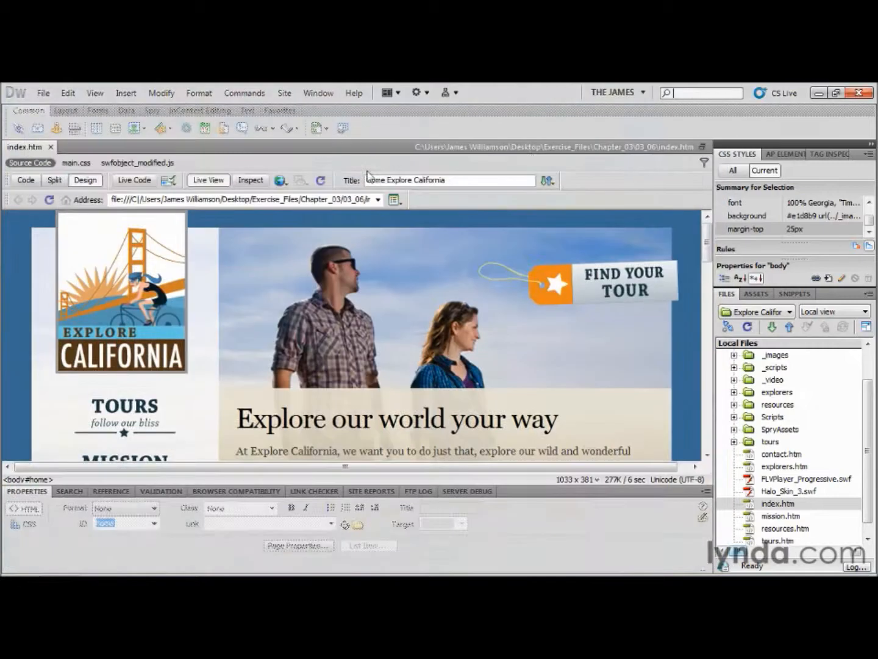
Preview index.htm in Firefox, close that browser and reopen the list of preview browsers.
left_click(280, 180)
left_click(289, 210)
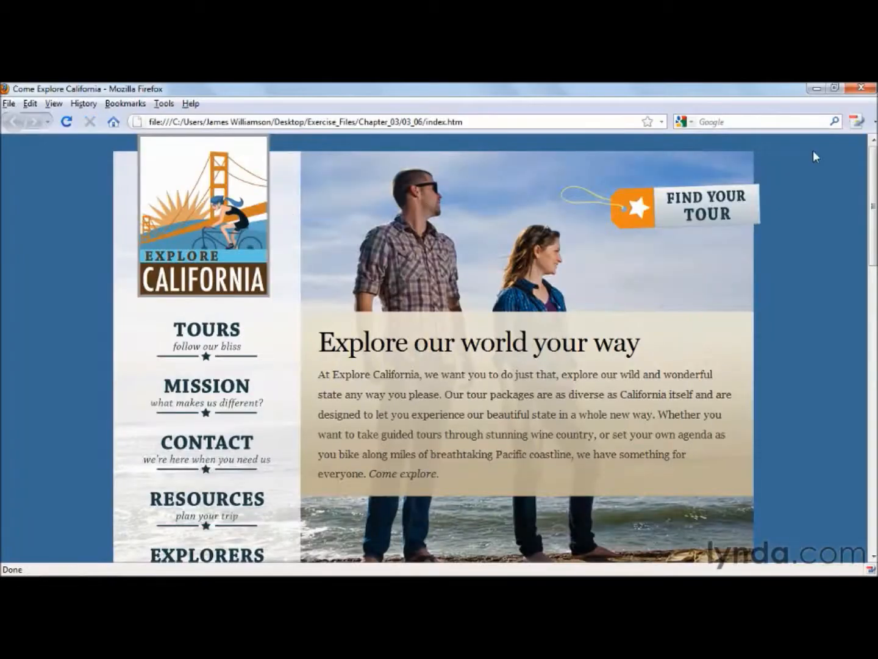
left_click(860, 90)
left_click(869, 89)
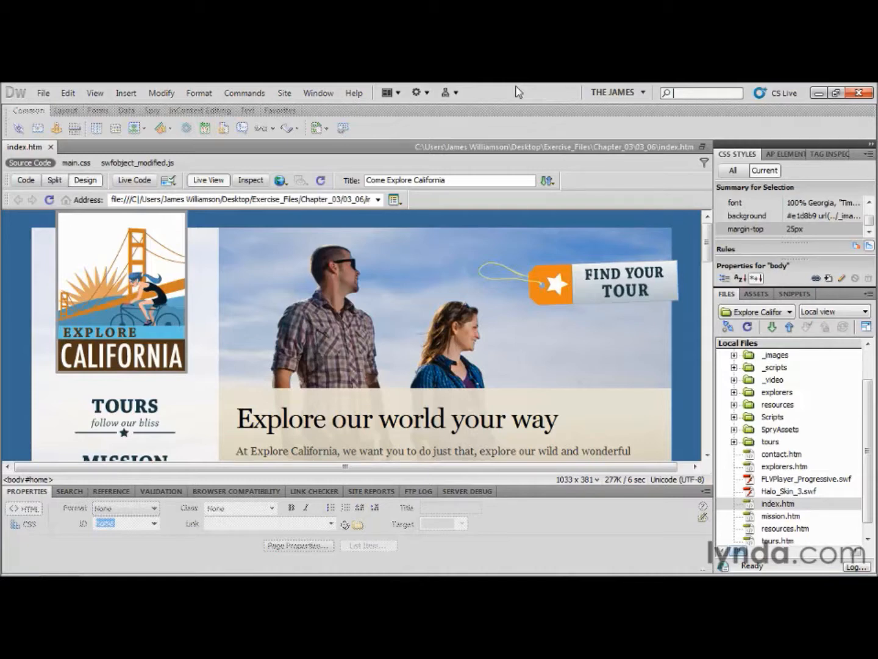
left_click(281, 181)
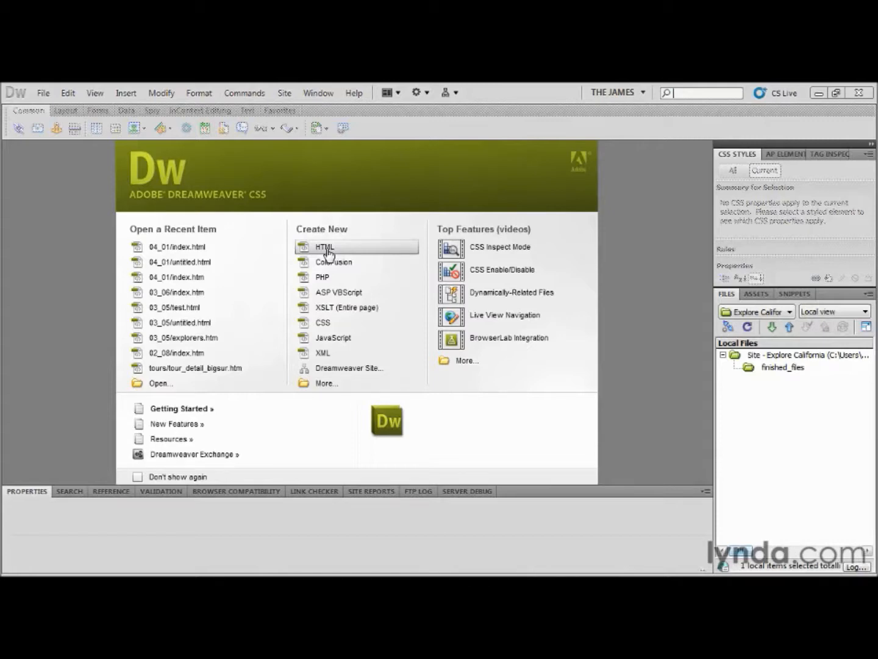
Create a blank HTML page from the welcome screen, show it in Design view and close it unsaved.
left_click(328, 250)
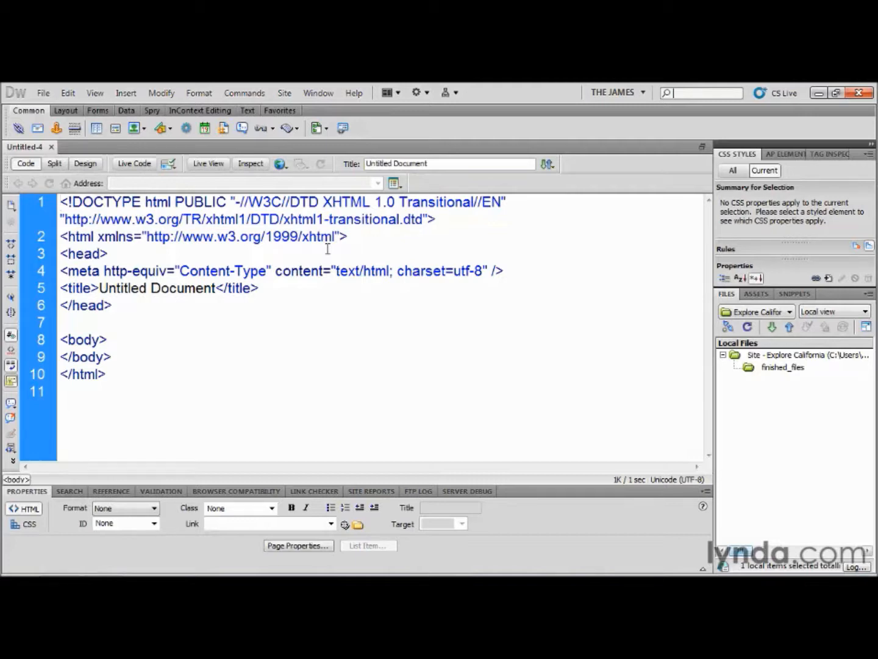
left_click(85, 164)
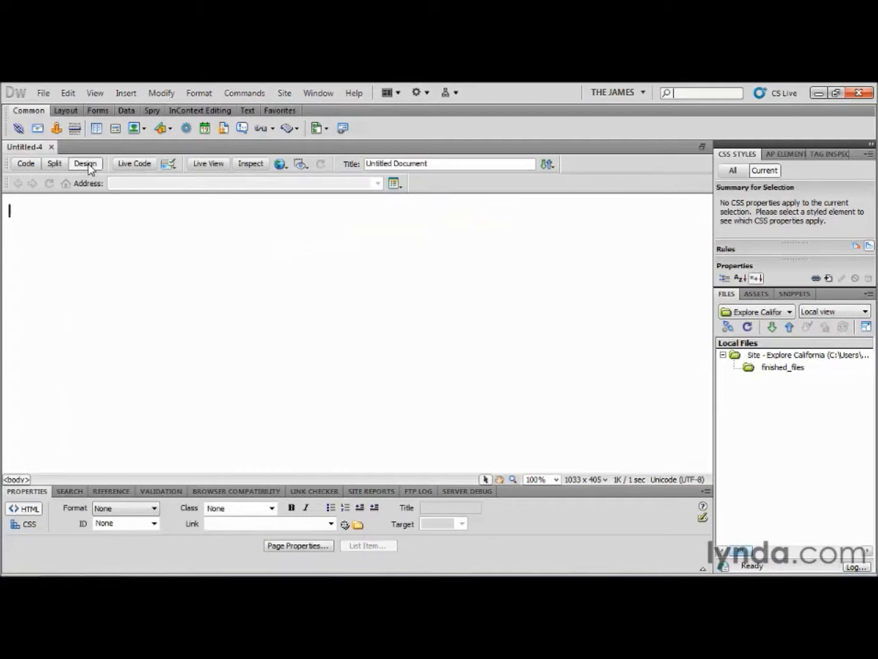
left_click(51, 148)
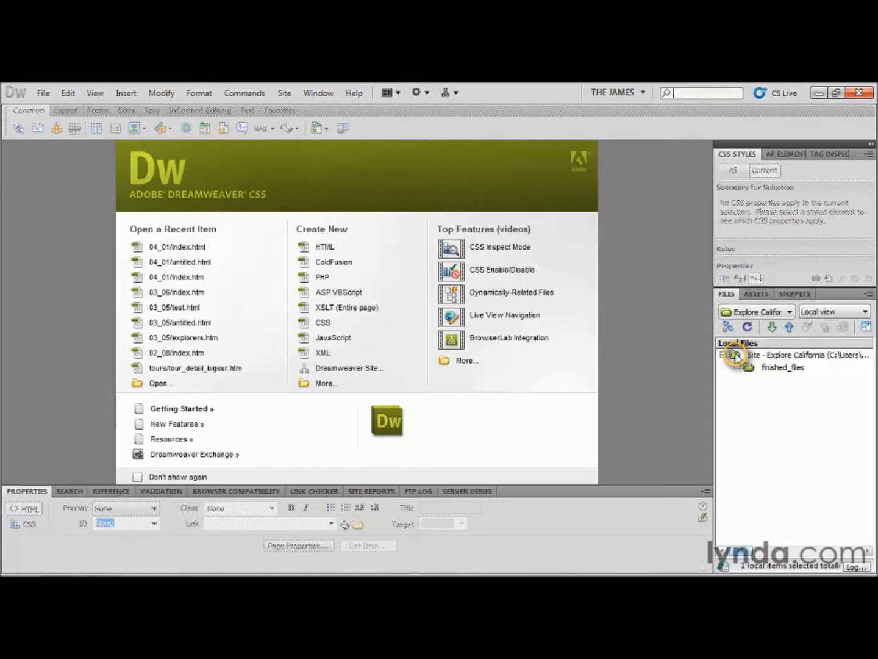
Add a new file named index.html to the root folder of the Explore California site.
right_click(735, 355)
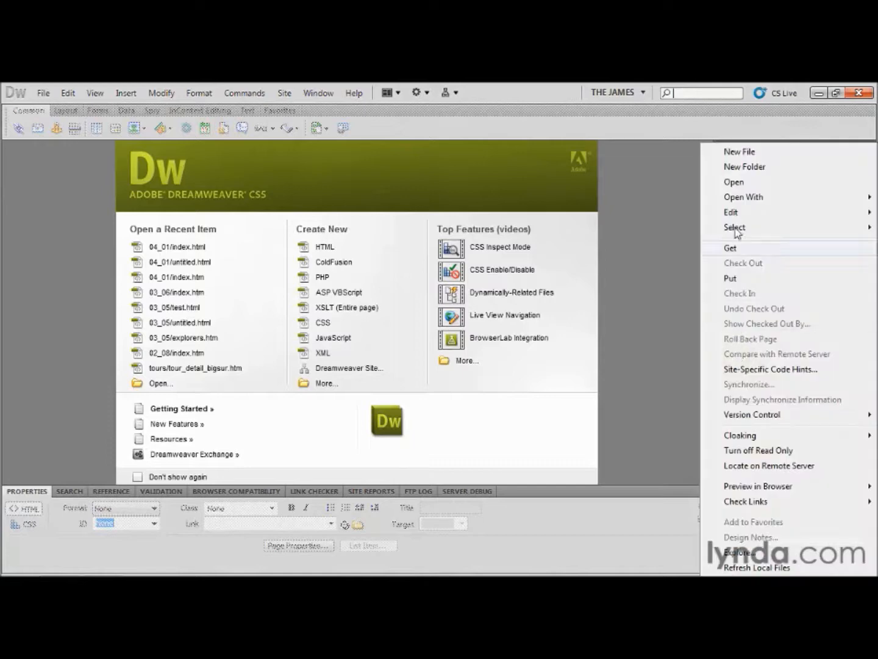
left_click(740, 151)
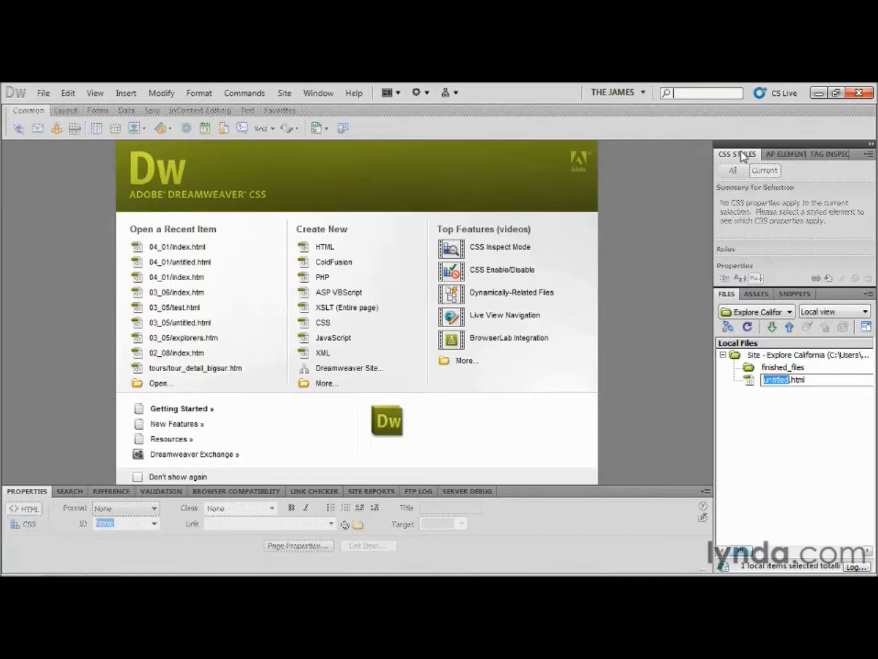
type("index")
key("Return")
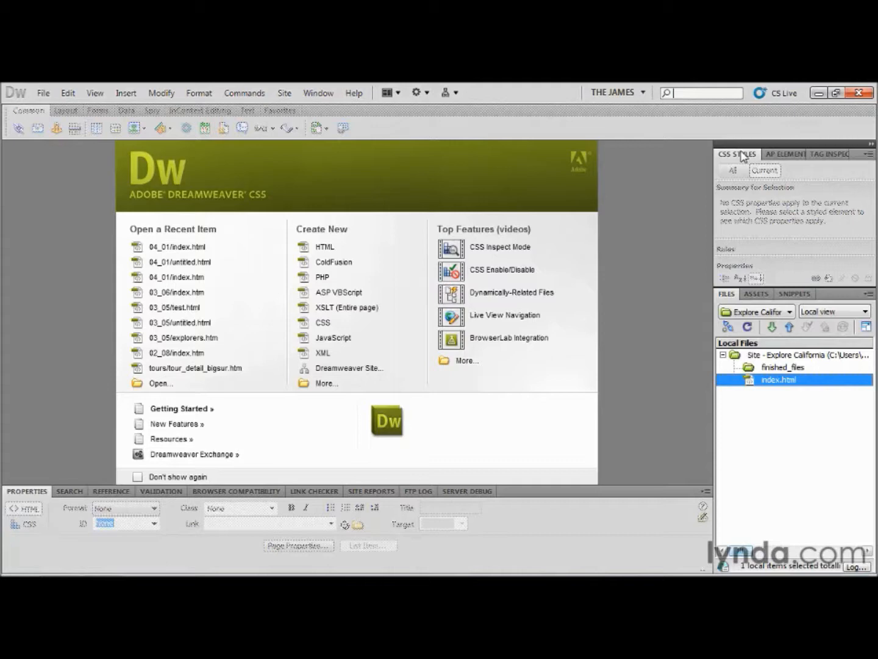
Browse the New Document options, examining the sample style sheets such as Colors: Tan/Brown and Basic: Arial and the Other page types.
left_click(43, 93)
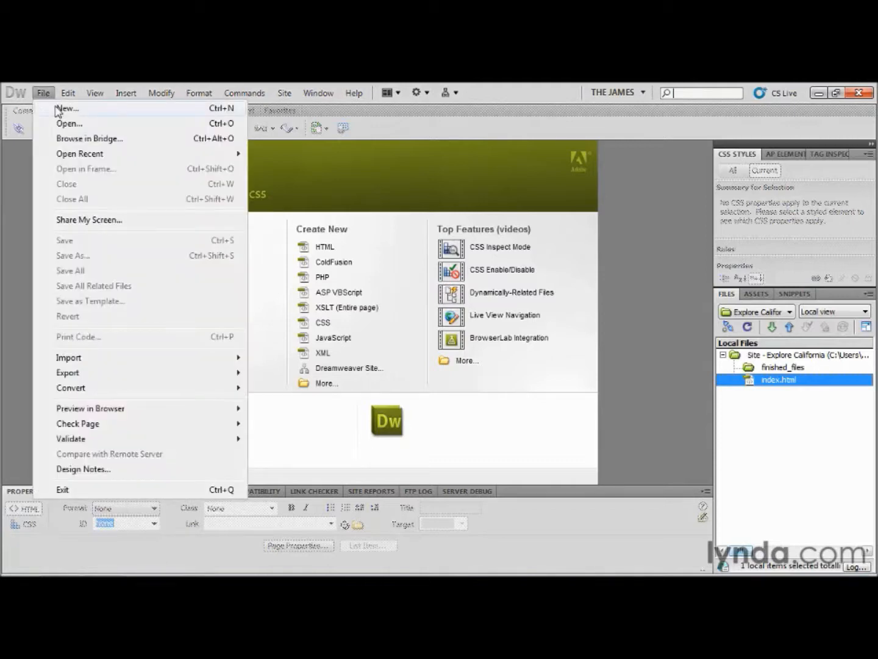
left_click(65, 108)
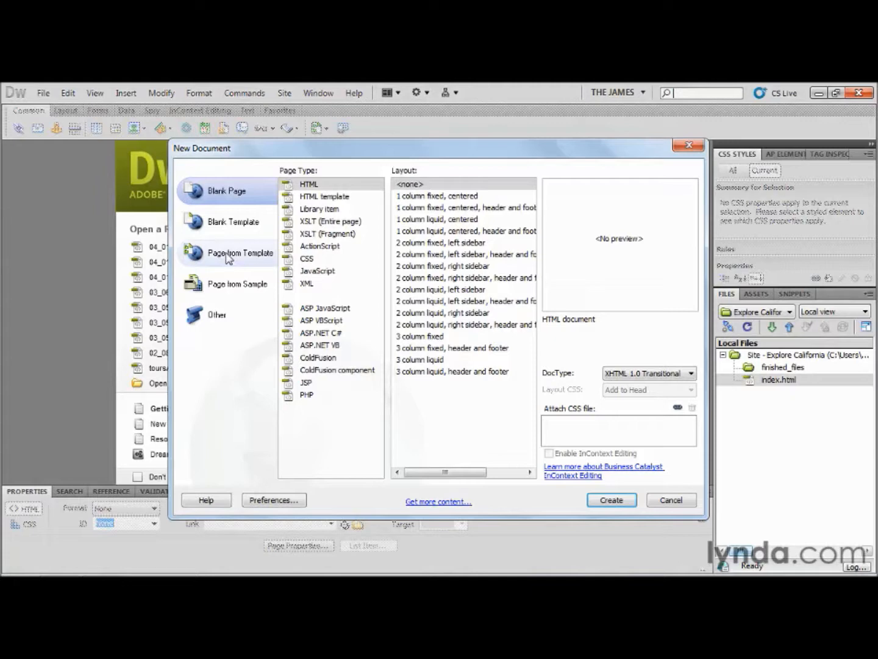
left_click(236, 294)
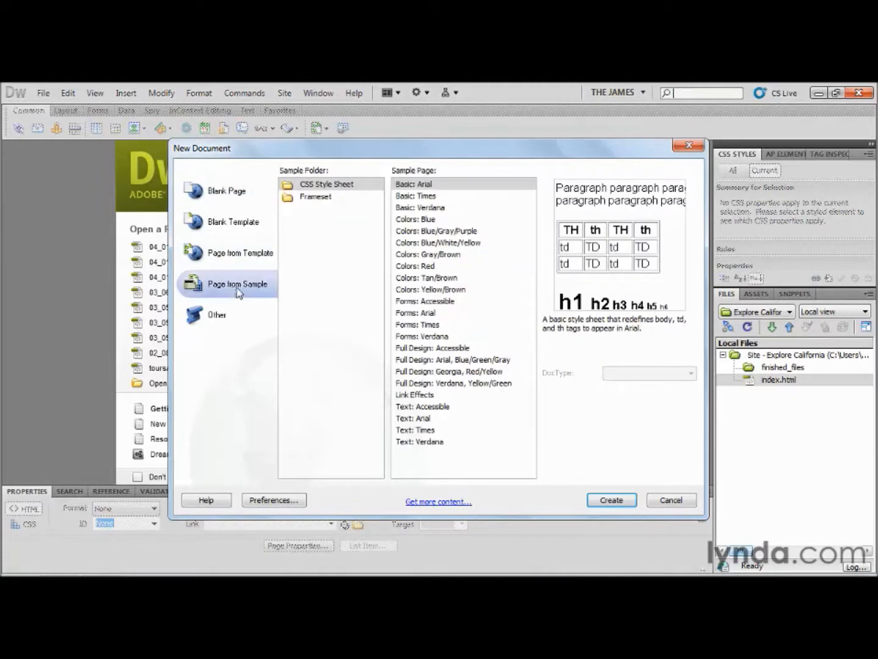
left_click(425, 278)
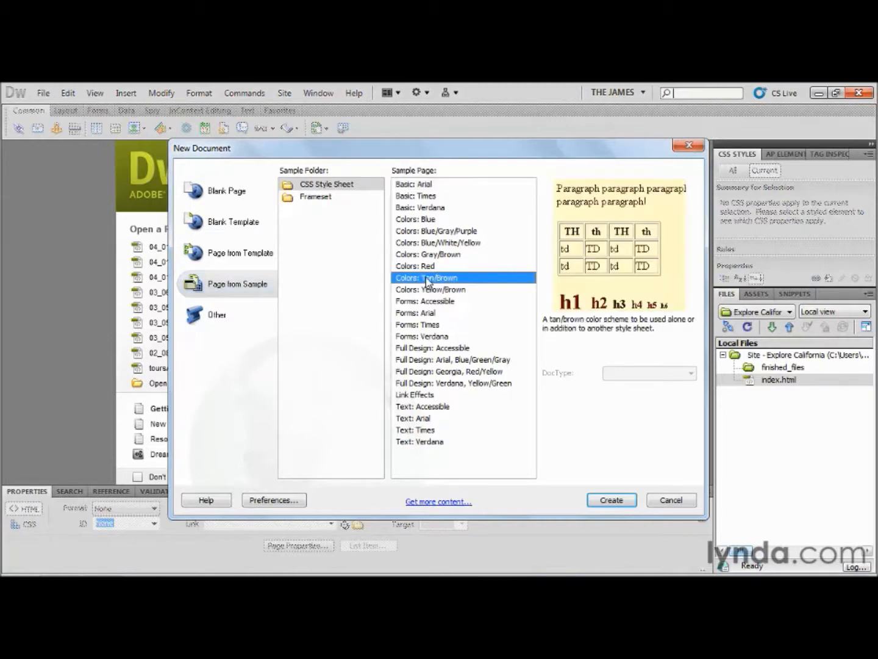
left_click(426, 256)
left_click(422, 183)
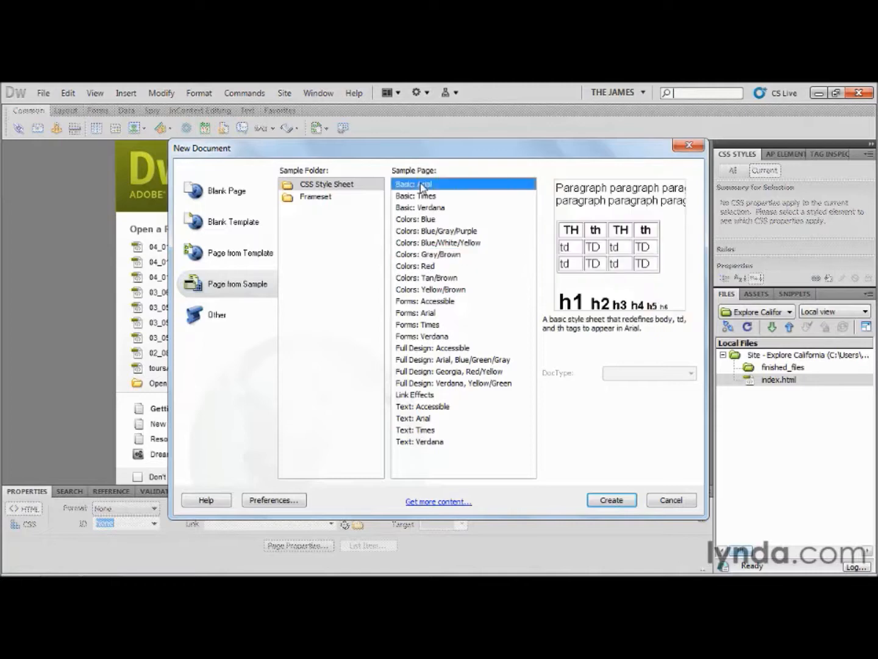
left_click(218, 317)
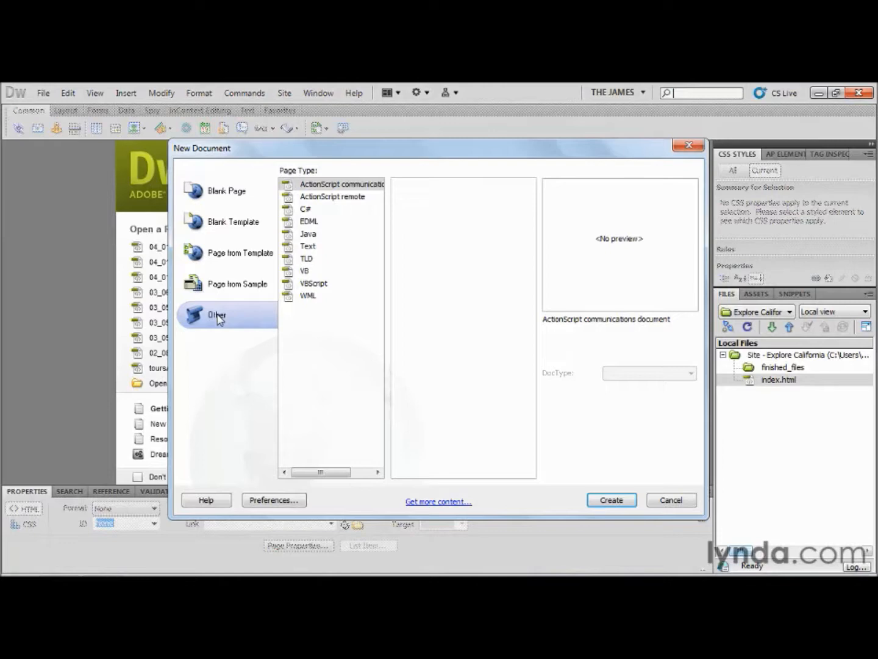
Choose a blank HTML page, preview the two-column fixed layout with right sidebar, header and footer, and set the layout back to none.
left_click(224, 195)
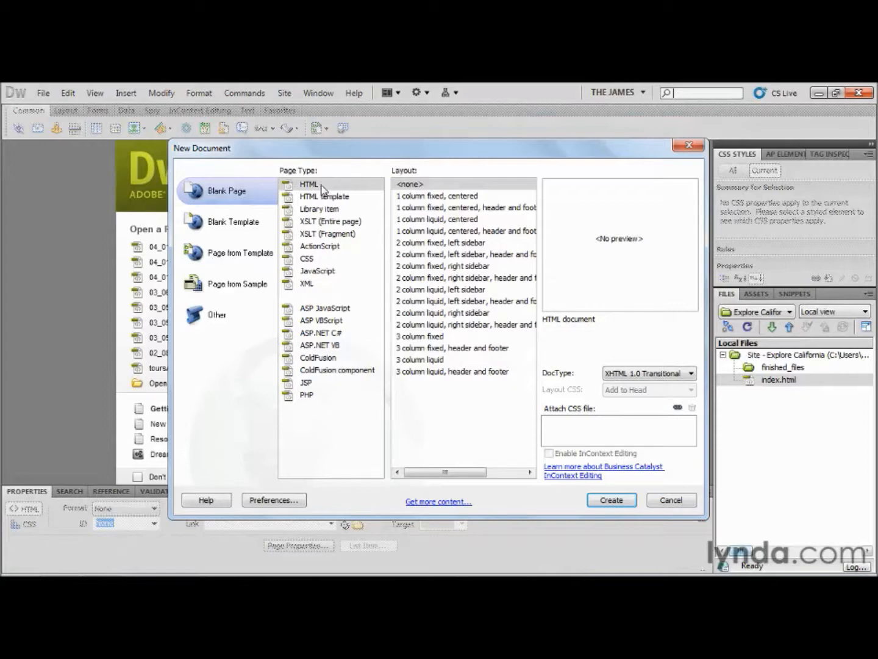
left_click(321, 185)
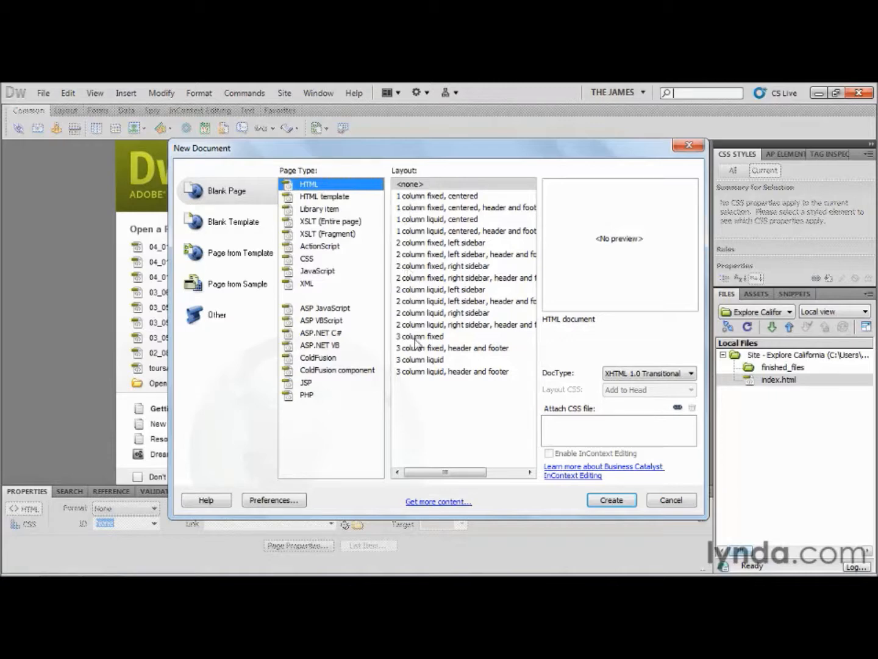
left_click(438, 278)
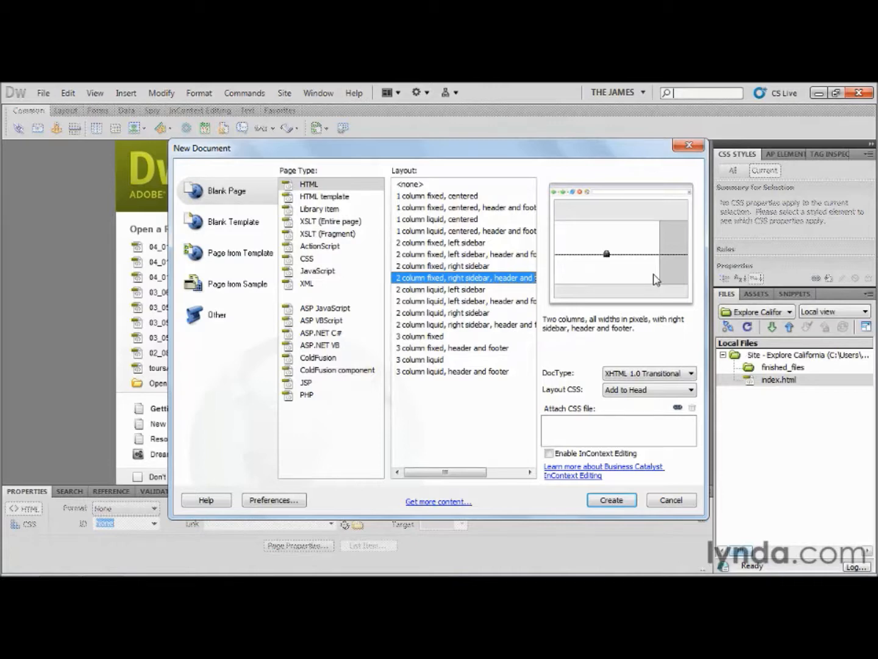
left_click(410, 183)
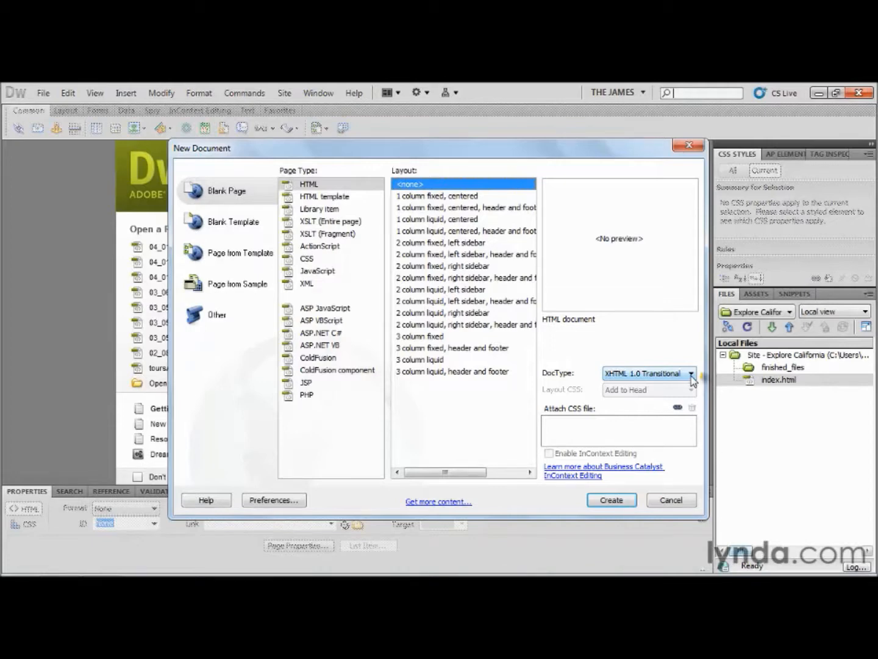
Create the blank page with the XHTML 1.0 Transitional DocType and select its doctype declaration in Code view.
left_click(692, 375)
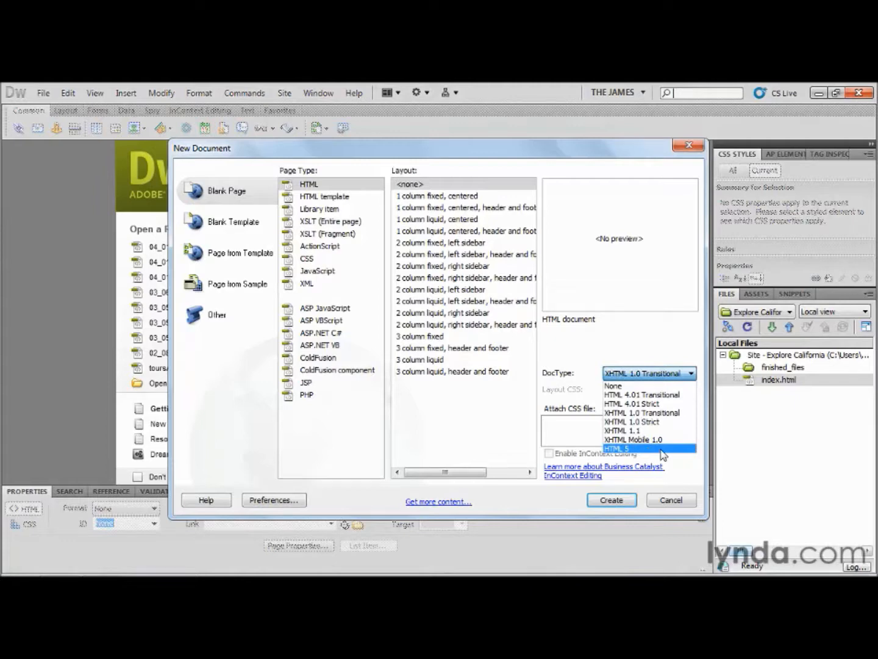
left_click(668, 418)
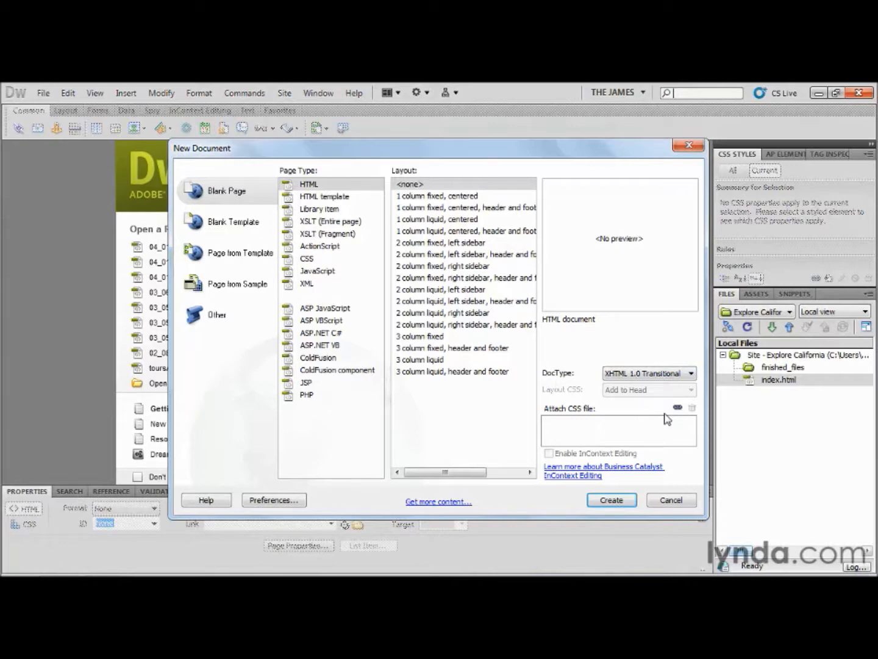
left_click(677, 407)
left_click(617, 501)
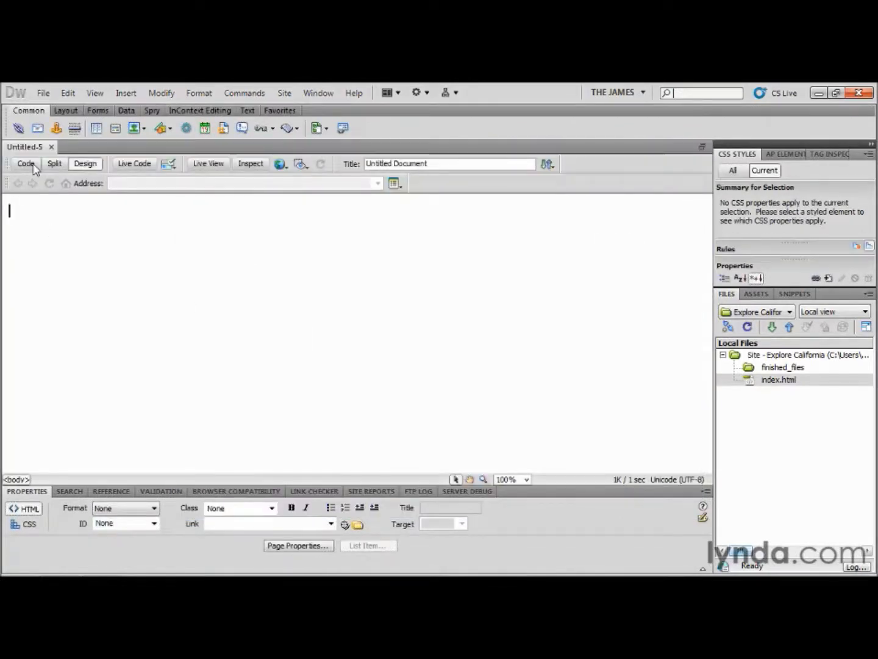
left_click(29, 164)
left_click_drag(436, 220, 60, 201)
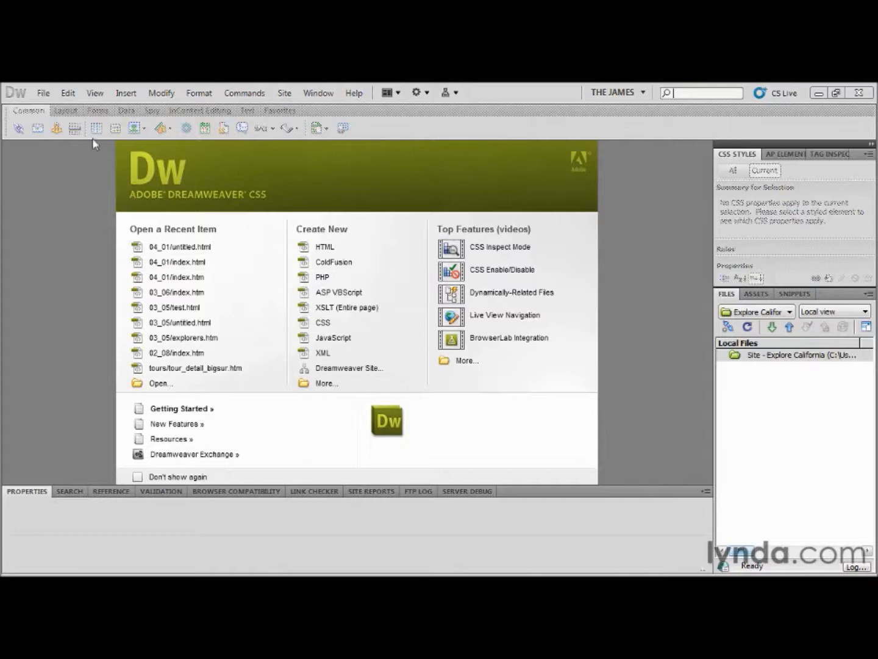
In the New Document preferences, keep HTML as the default document and set the default extension to .htm.
left_click(66, 93)
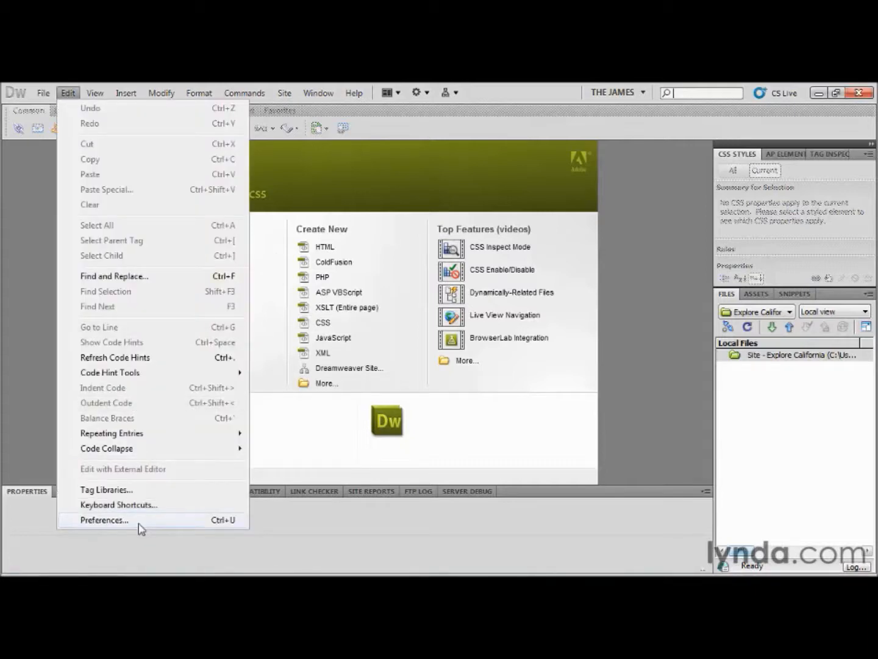
left_click(103, 519)
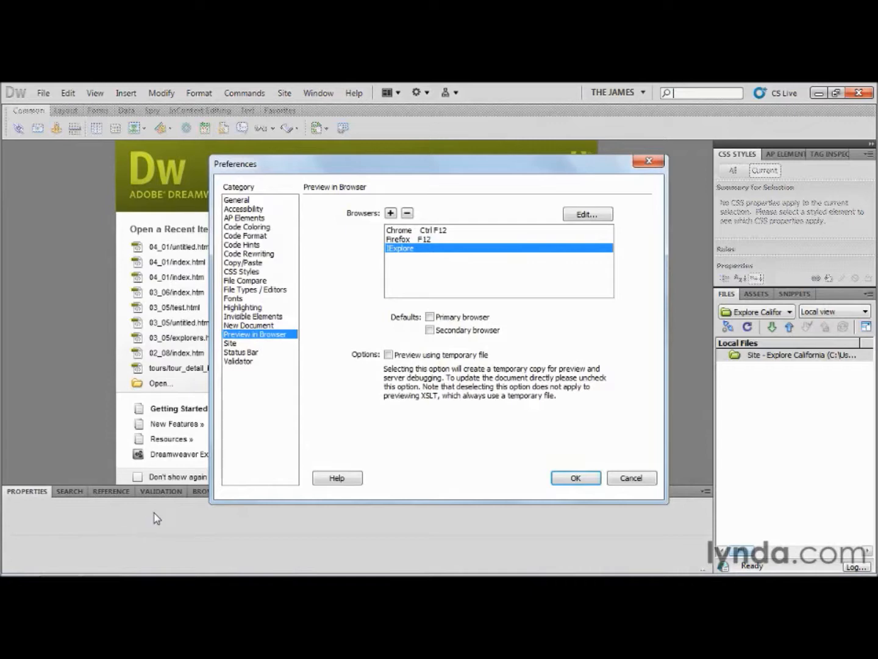
left_click(247, 327)
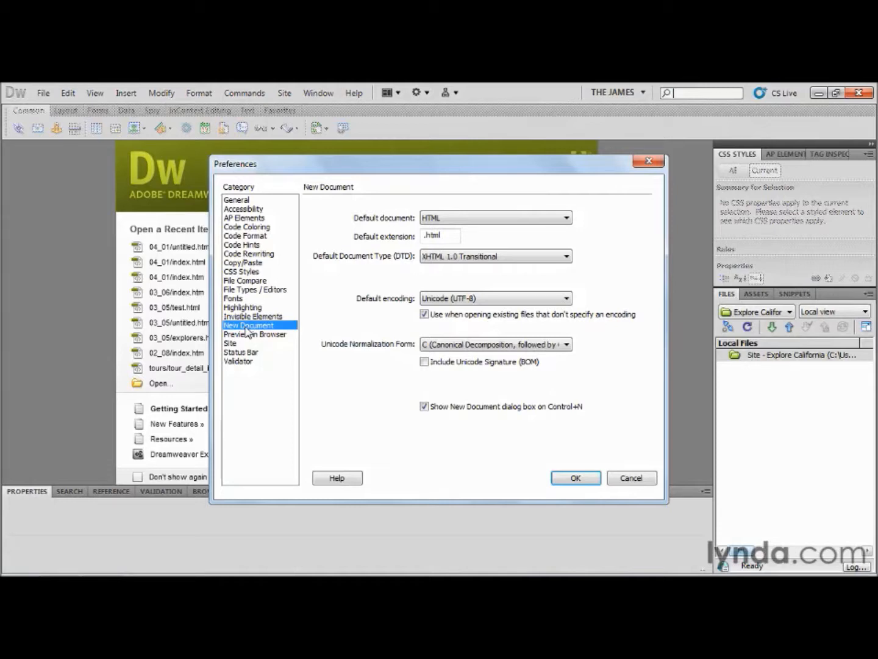
left_click(489, 220)
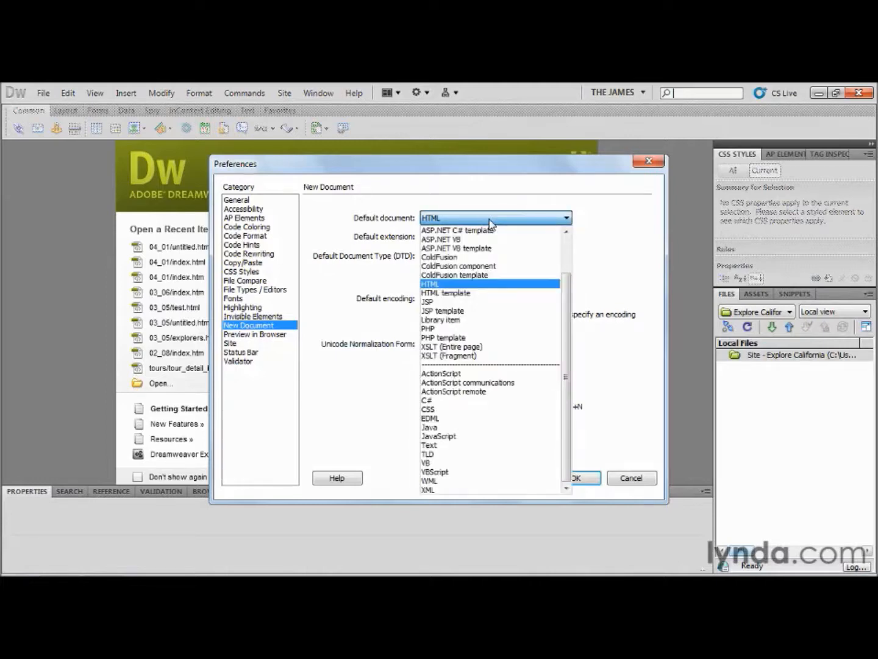
left_click(448, 285)
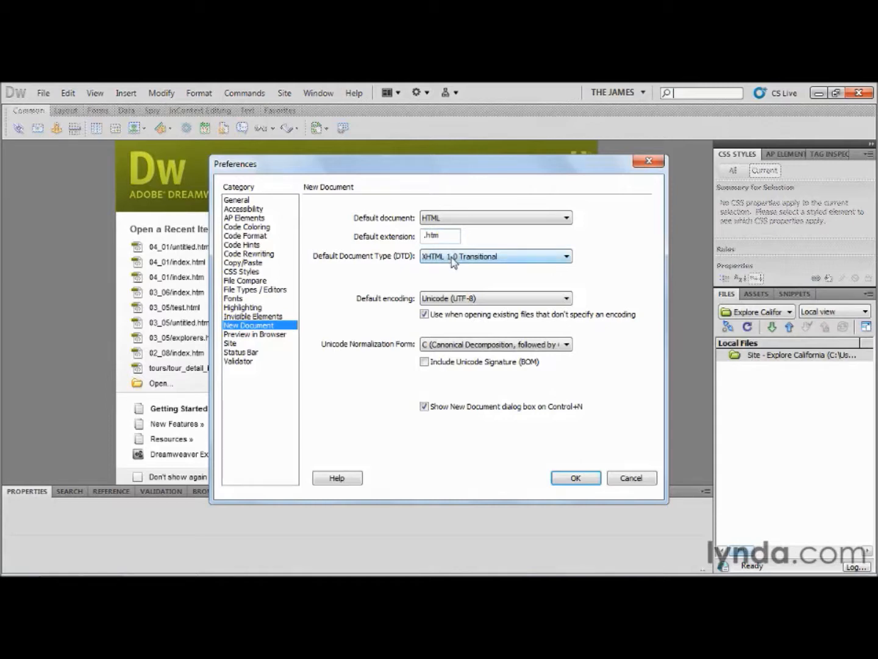
Keep XHTML 1.0 Transitional as the default document type, turn off the New Document dialog on Control+N and save the preferences.
left_click(451, 257)
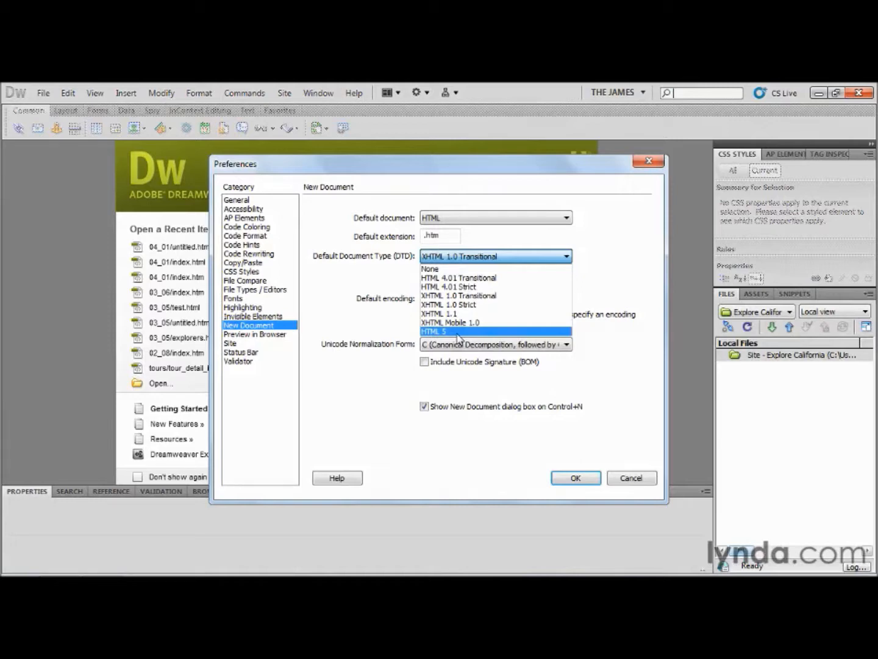
left_click(490, 296)
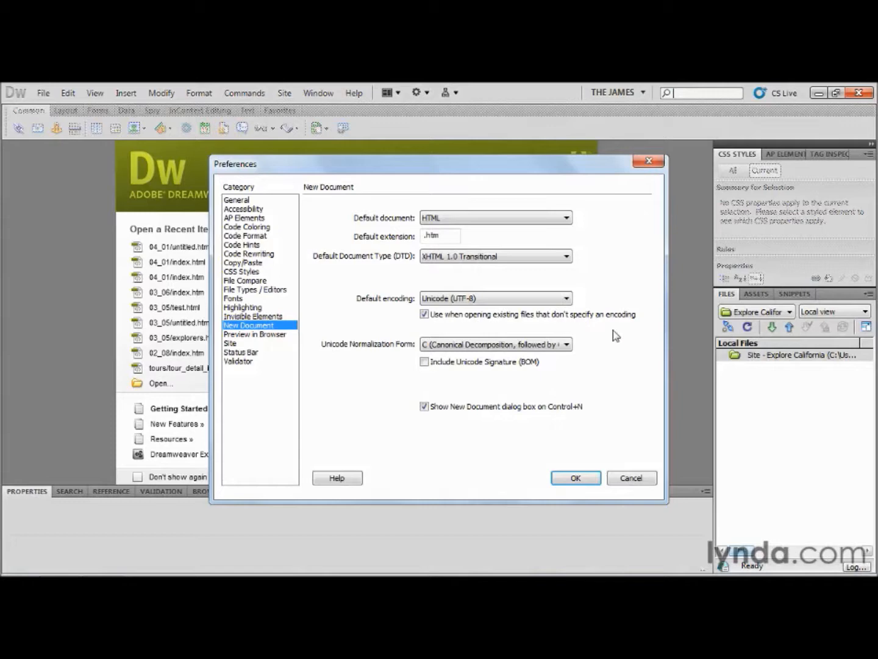
left_click(424, 407)
left_click(575, 478)
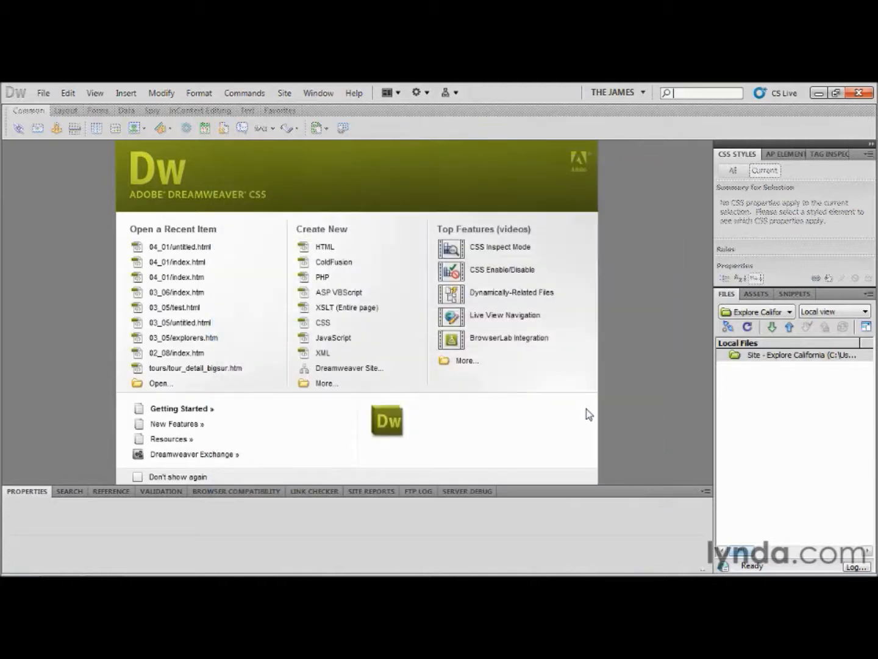
Create a new blank HTML page directly from the default document settings.
key("ctrl+n")
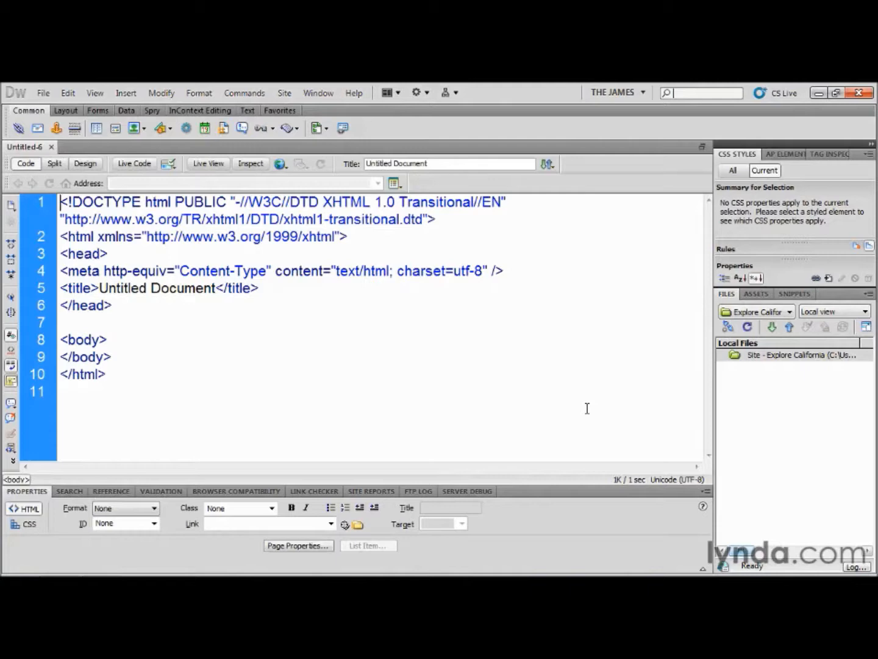
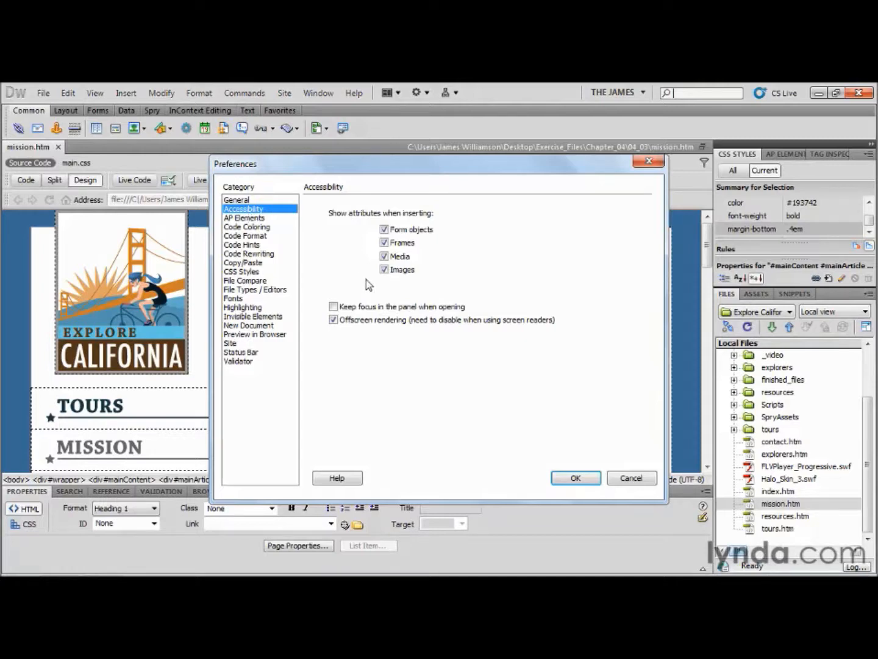
Keep the image accessibility prompt enabled and insert _images/beach_yoga.jpg after mission.htm's last main paragraph with the alternate text "beach yoga".
left_click(575, 478)
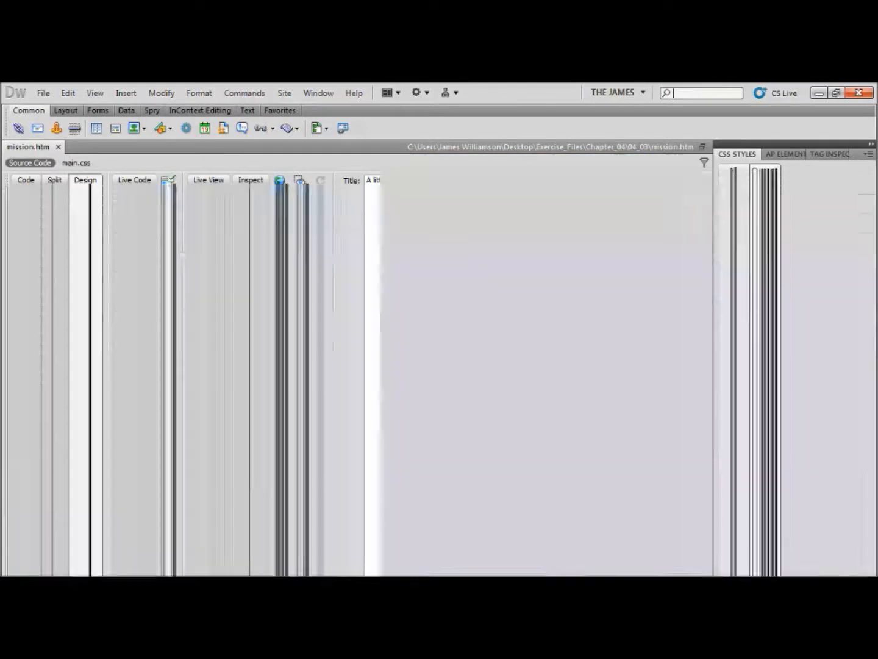
scroll(713, 312, "down", 5)
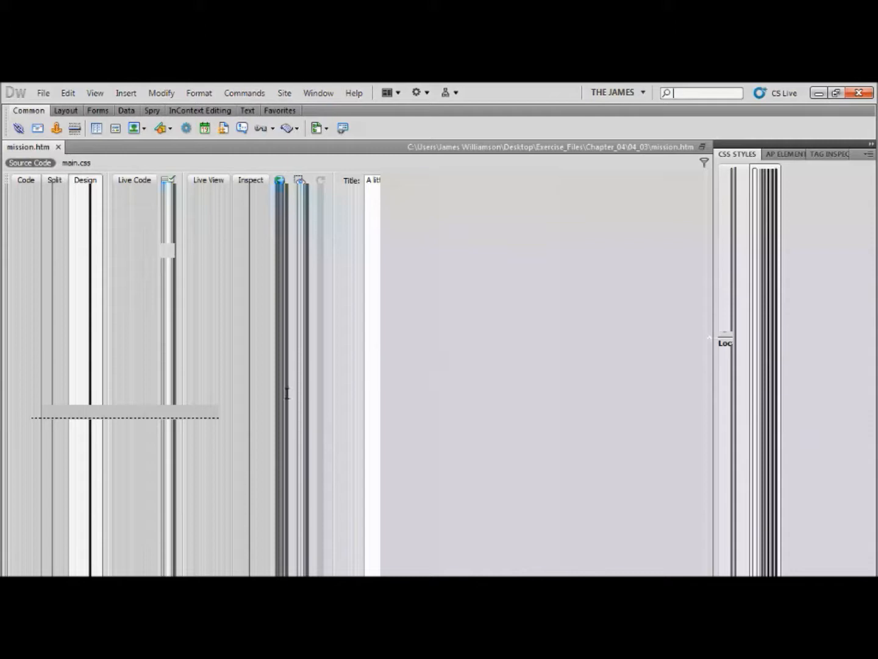
left_click(288, 394)
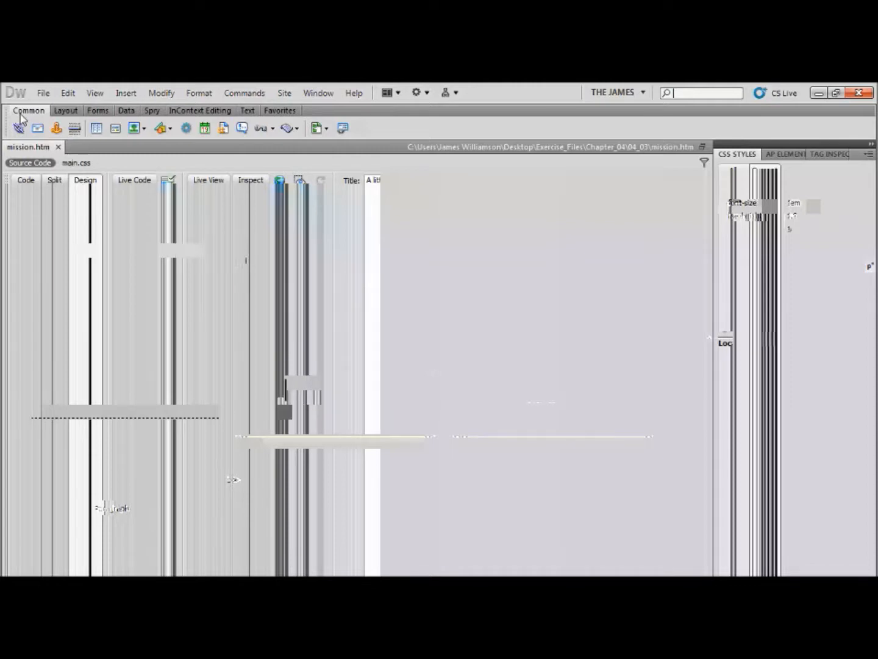
left_click(144, 128)
left_click(151, 147)
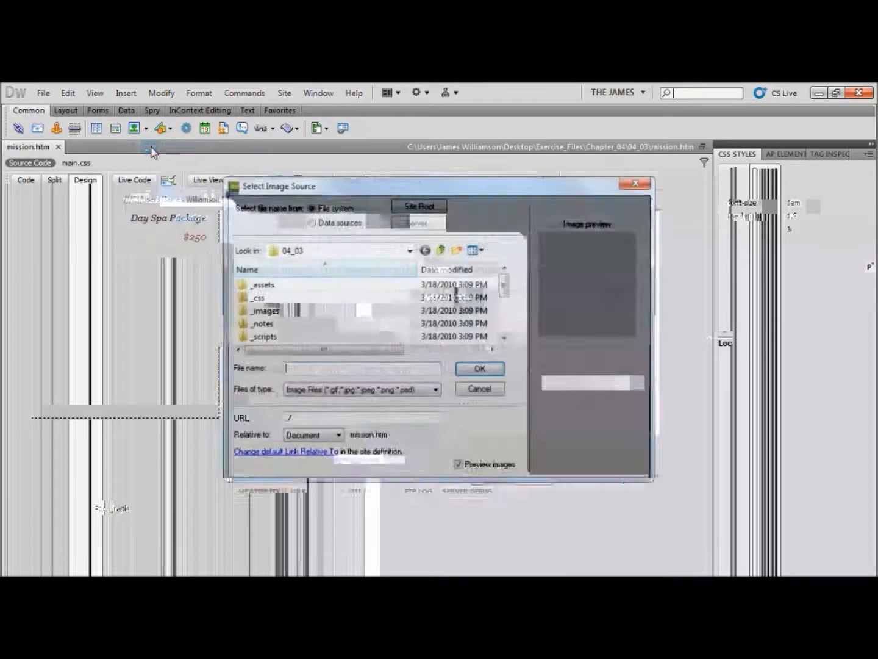
double_click(265, 311)
left_click(297, 324)
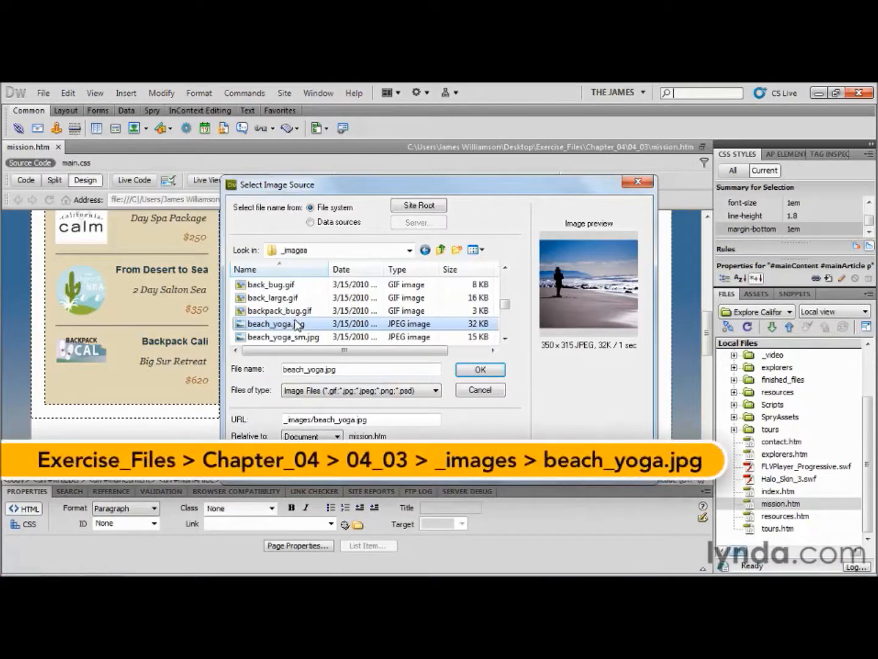
left_click(257, 326)
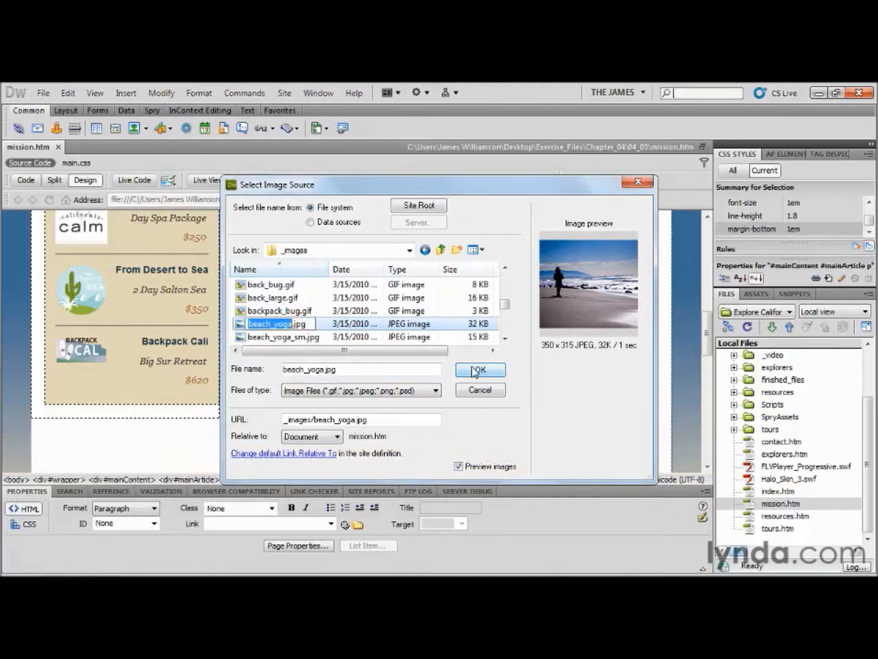
left_click(474, 370)
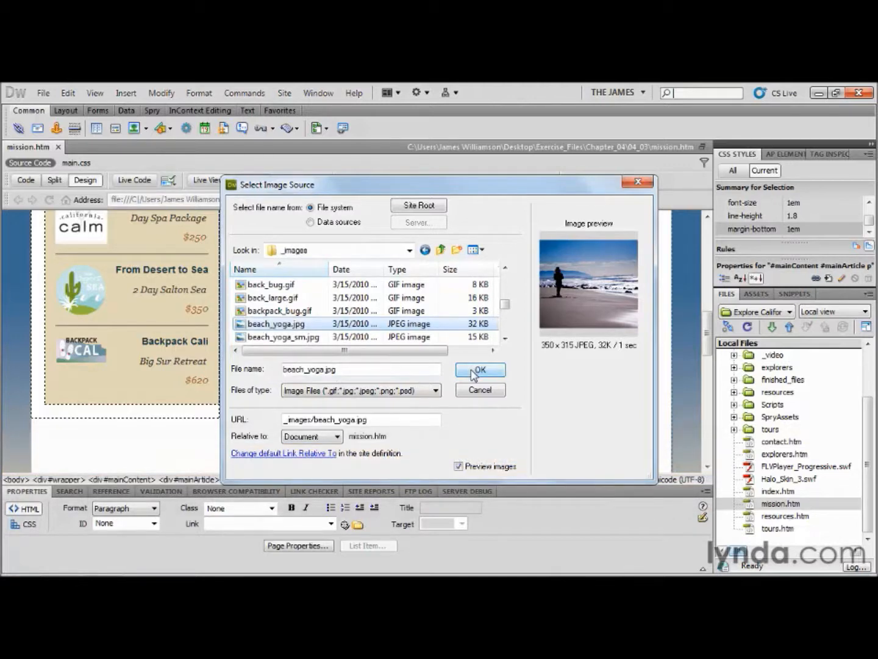
left_click(478, 370)
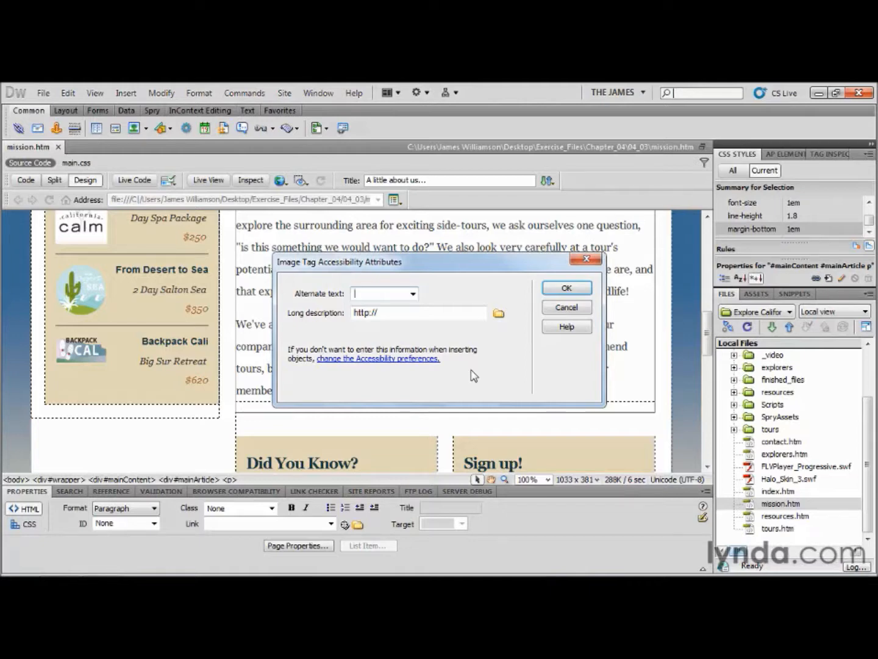
type("beach yoga")
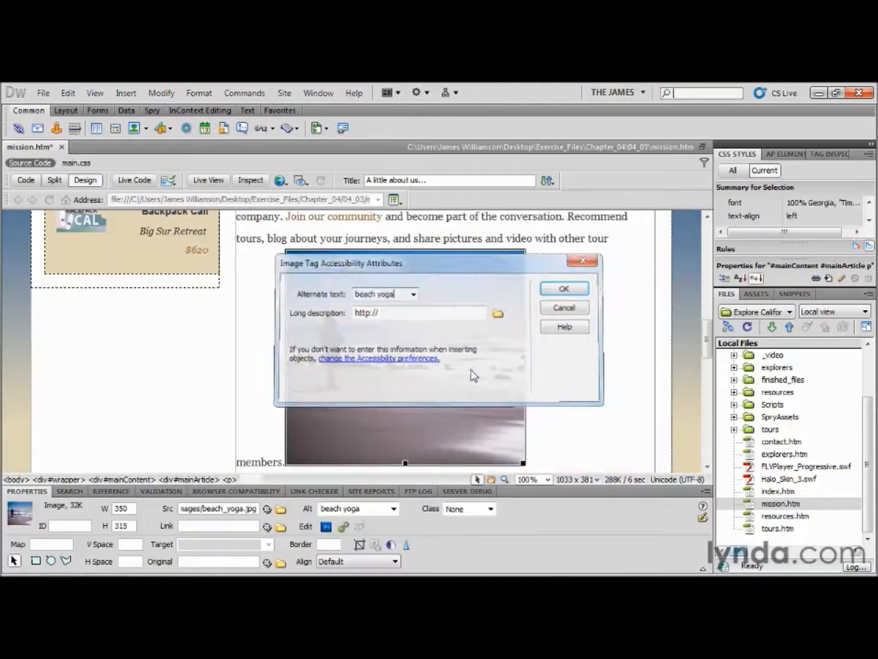
key("Return")
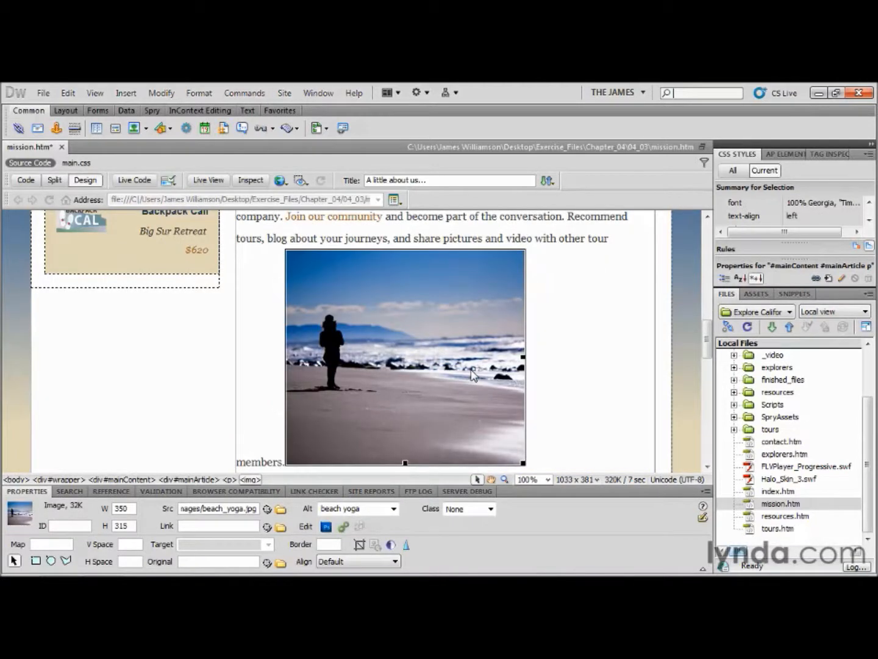
Delete the inserted beach image and turn off the accessibility attributes prompt for images in the preferences.
key("Delete")
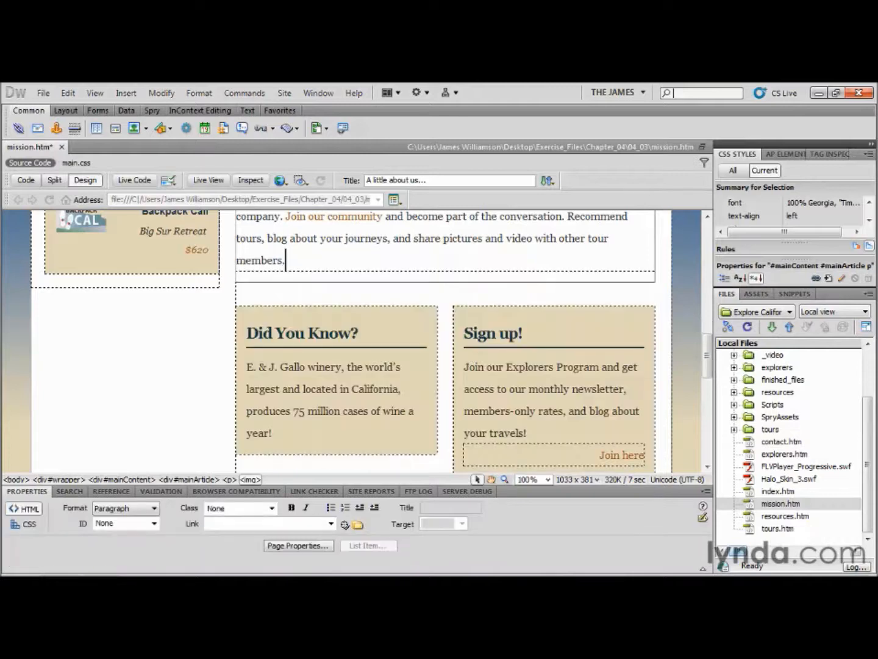
left_click(67, 93)
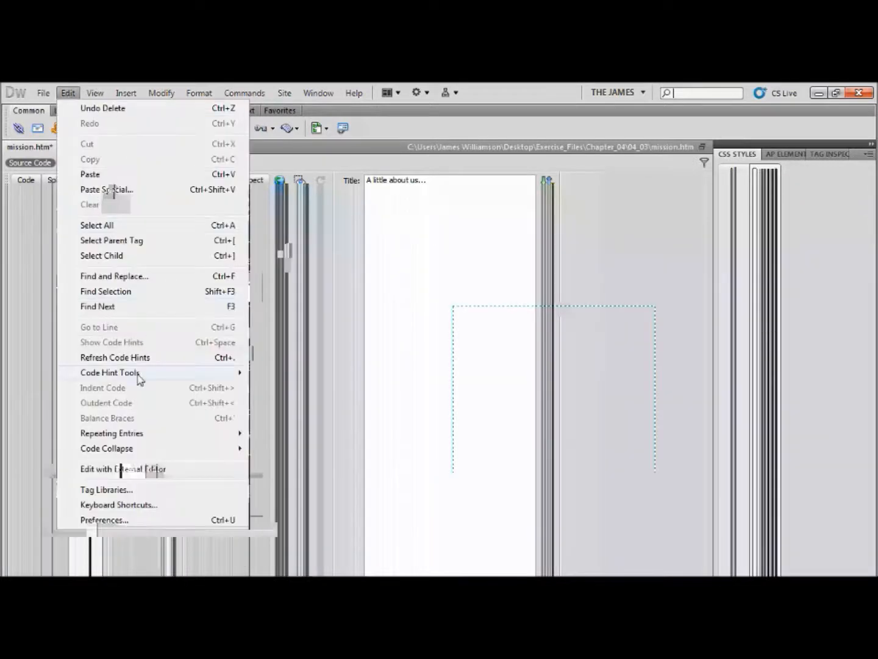
left_click(159, 517)
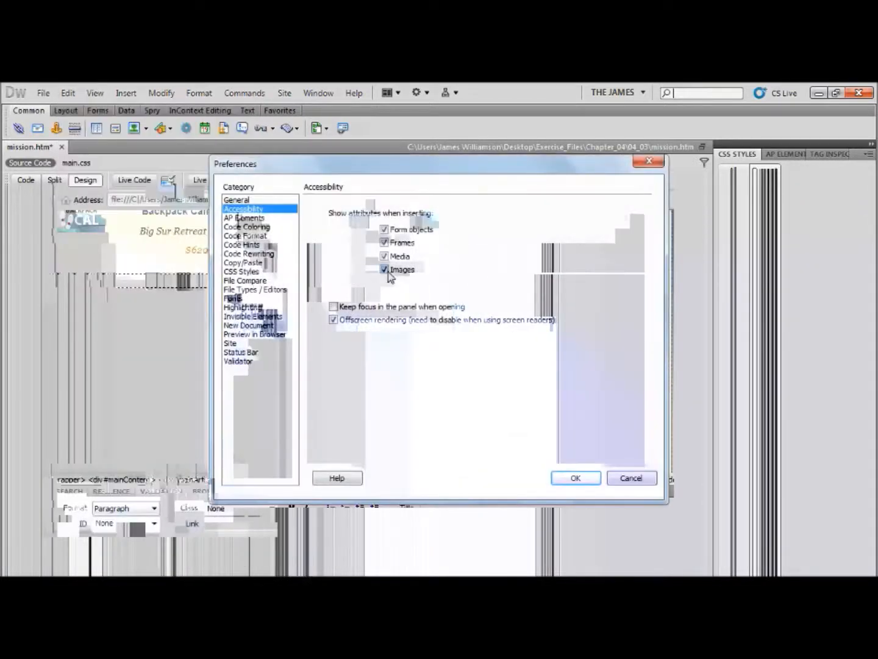
left_click(587, 480)
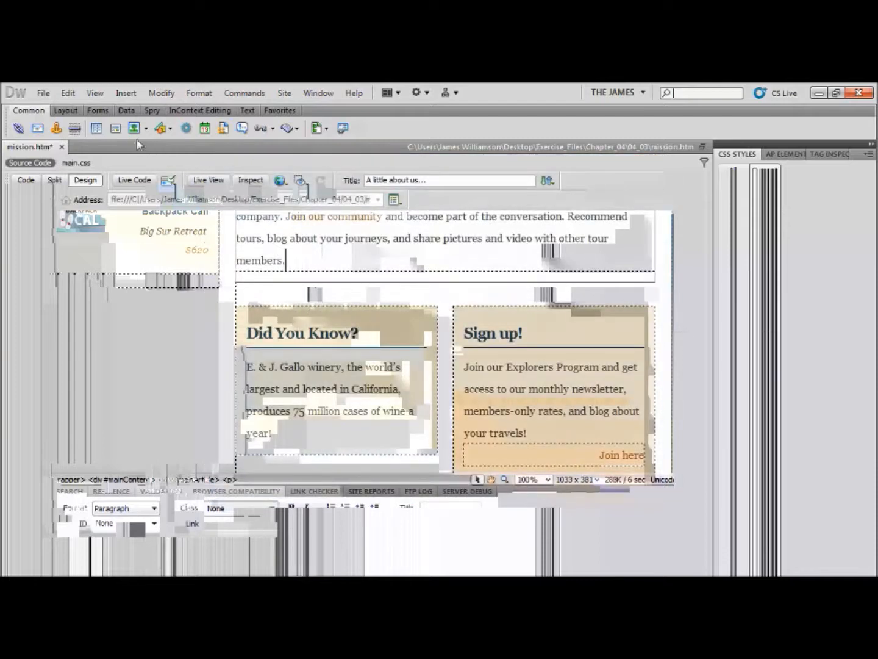
Insert beach_yoga.jpg again after the last main paragraph and set its alternate text to "Beach yoga".
left_click(134, 128)
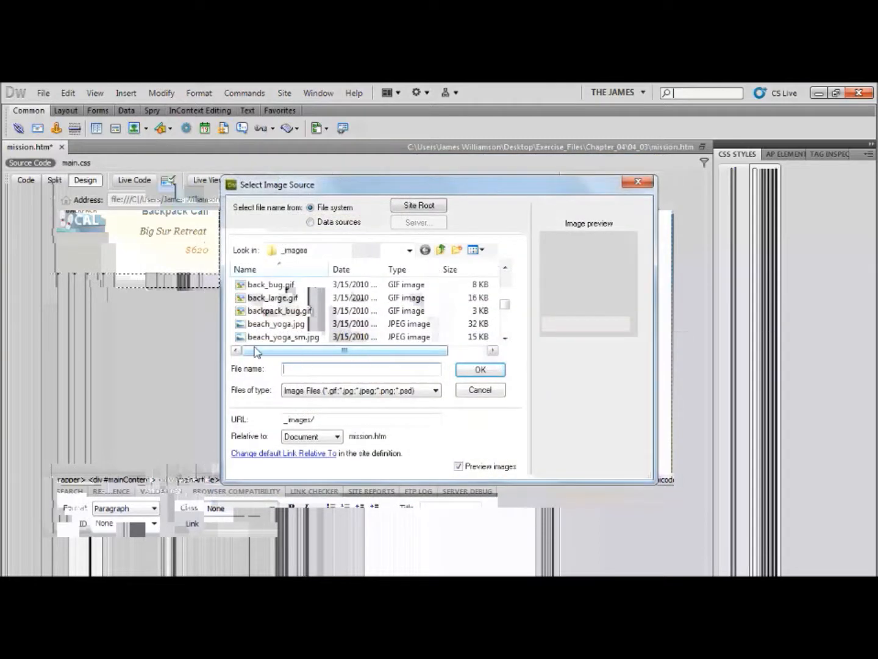
left_click(278, 324)
left_click(480, 370)
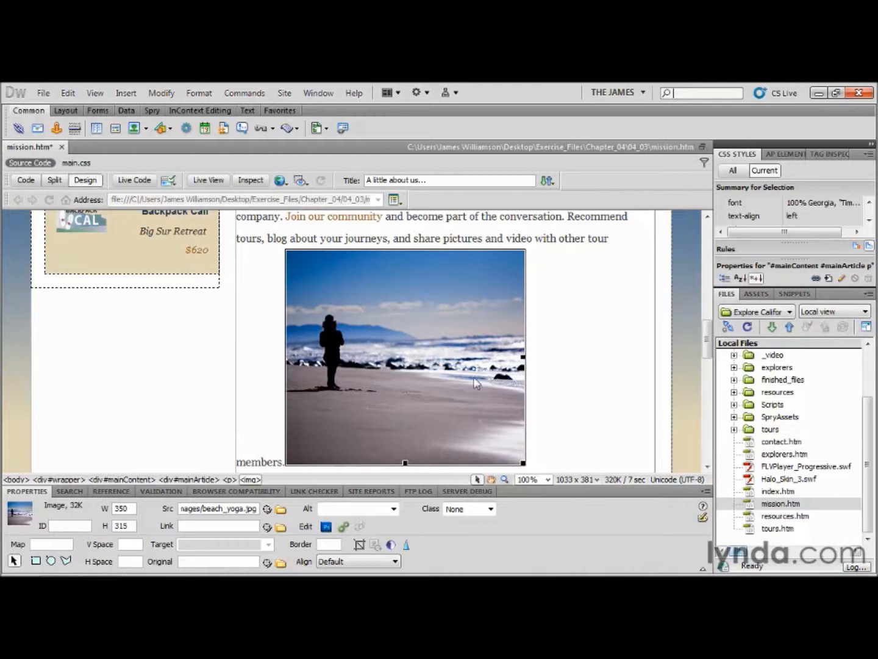
left_click(355, 507)
type("Bea")
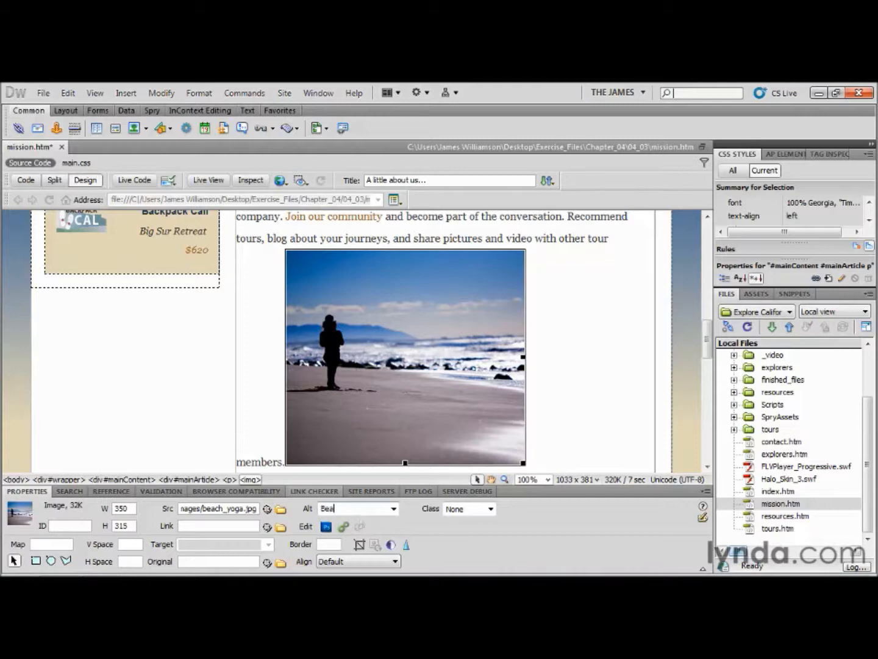
type("ch yoga")
key("Return")
Turn the accessibility attributes prompt for images back on and save the preferences.
left_click(68, 93)
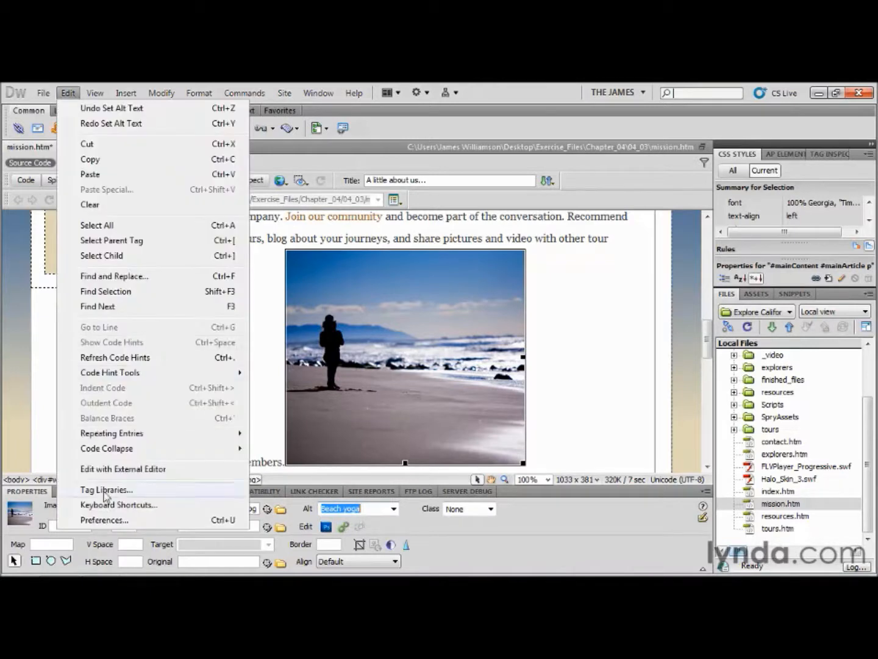
left_click(120, 519)
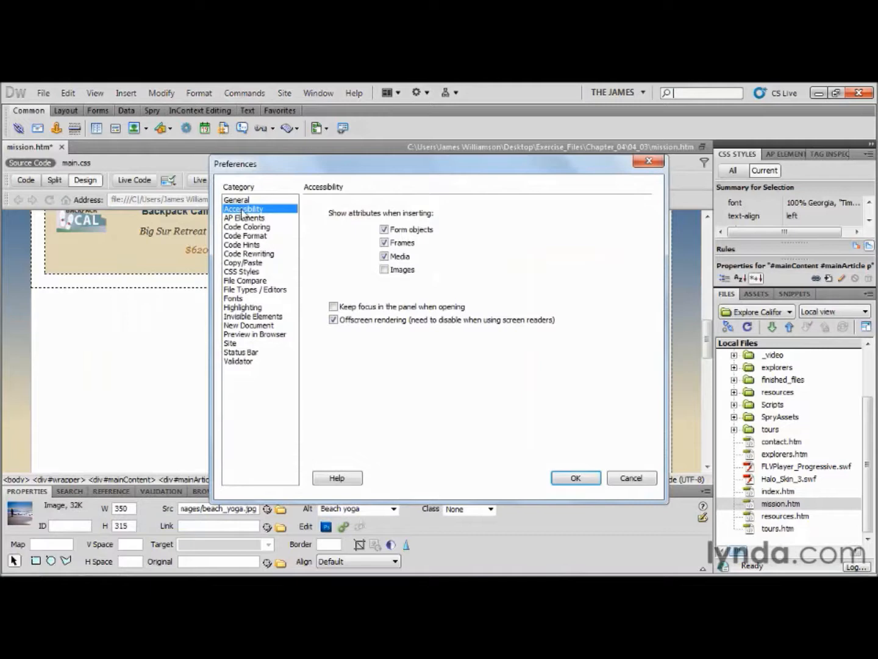
left_click(384, 269)
left_click(574, 479)
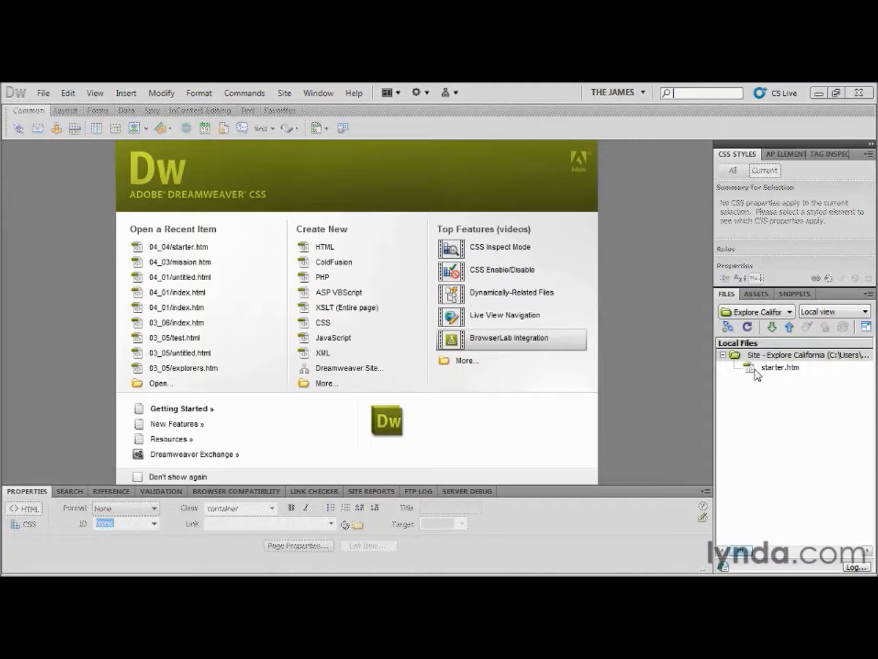
Start a new blank HTML page, preview several layouts and choose 2 column fixed, left sidebar, header and footer.
left_click(41, 96)
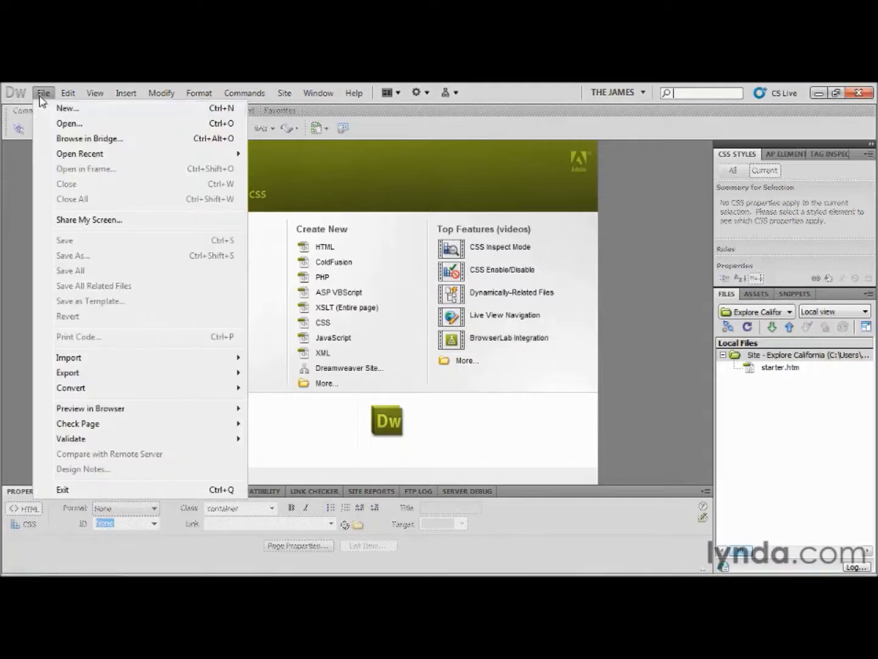
left_click(49, 113)
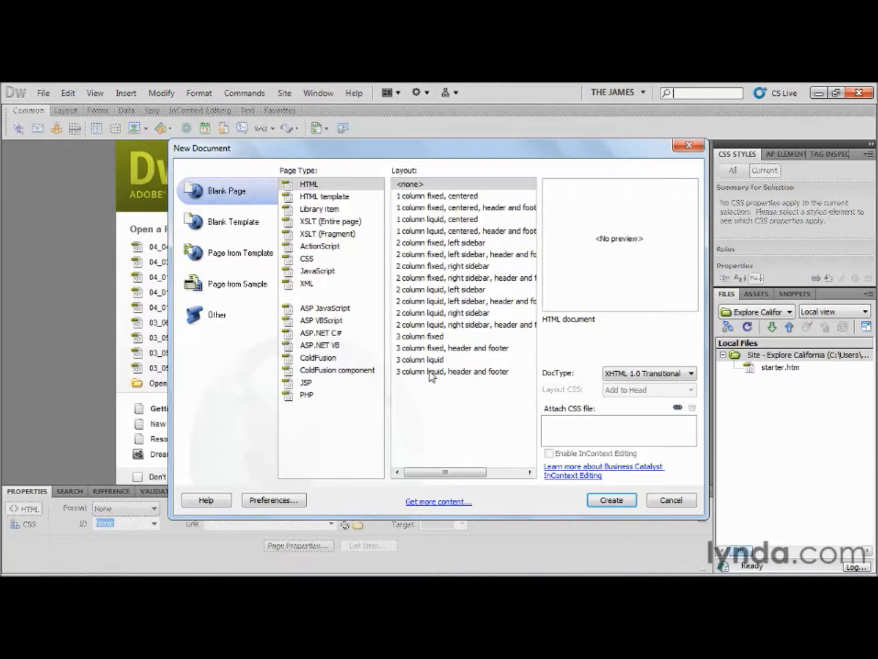
left_click(411, 225)
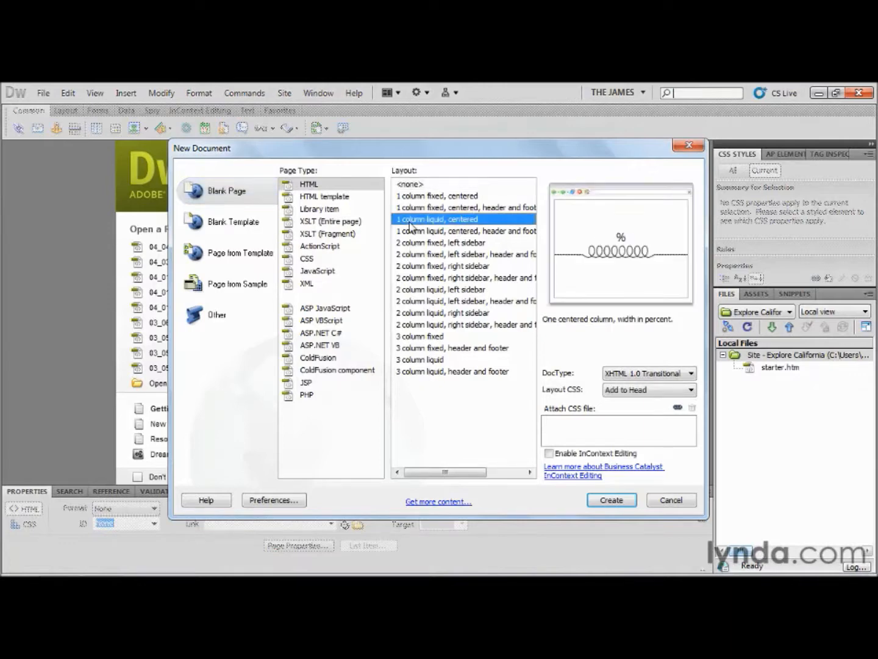
left_click(412, 290)
left_click(416, 336)
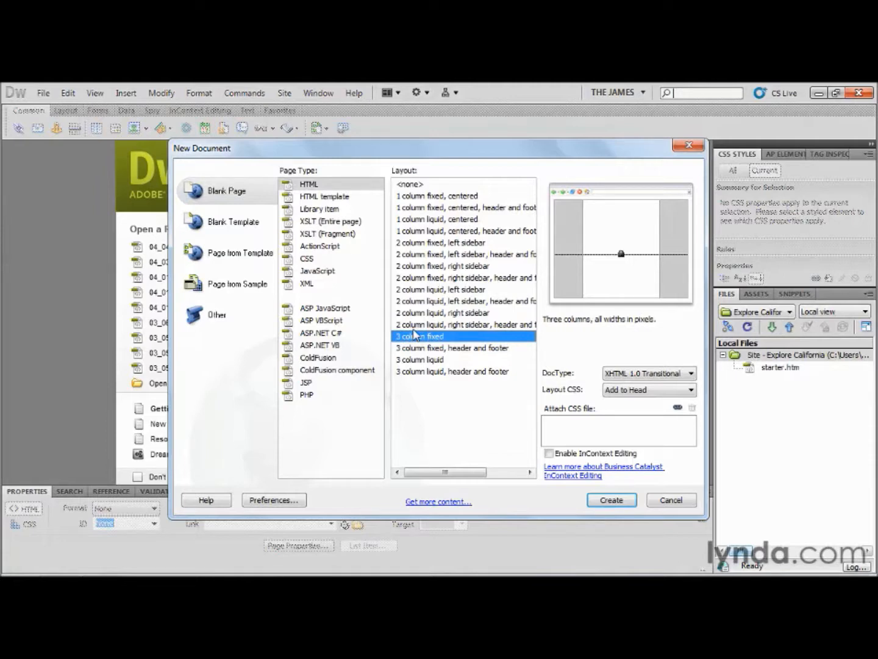
left_click(430, 255)
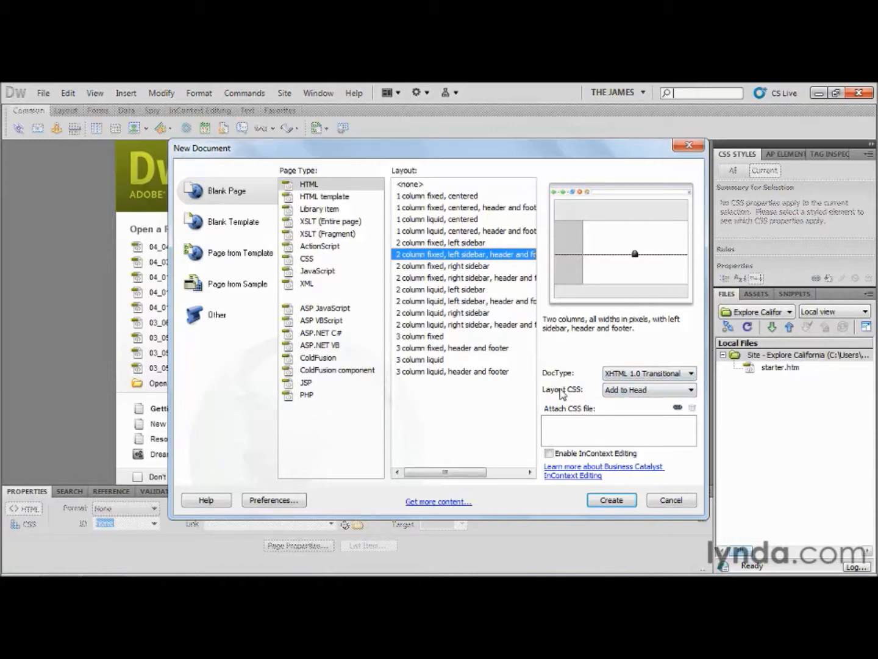
Keep the Layout CSS option at Add to Head and create the page.
left_click(626, 395)
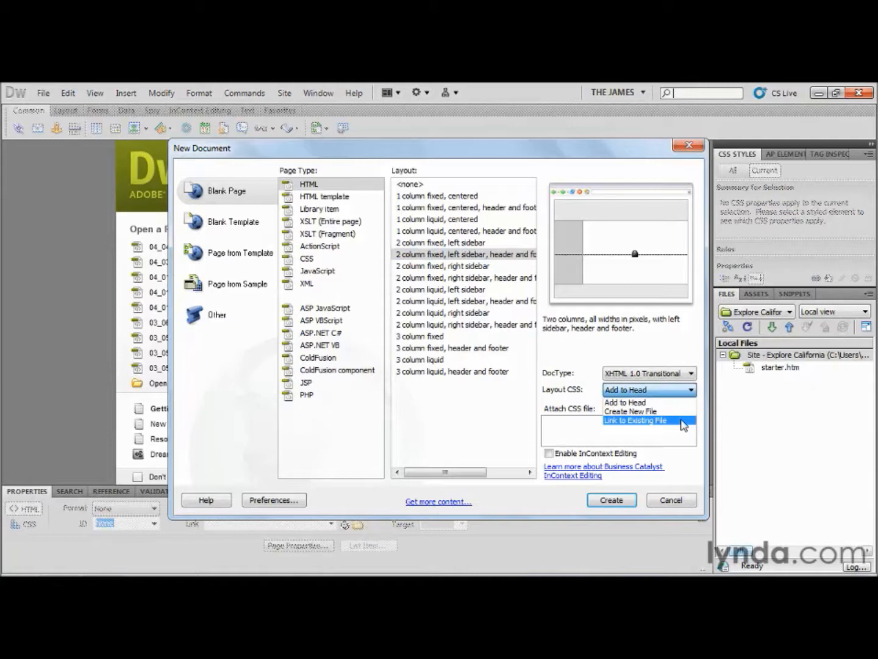
left_click(633, 404)
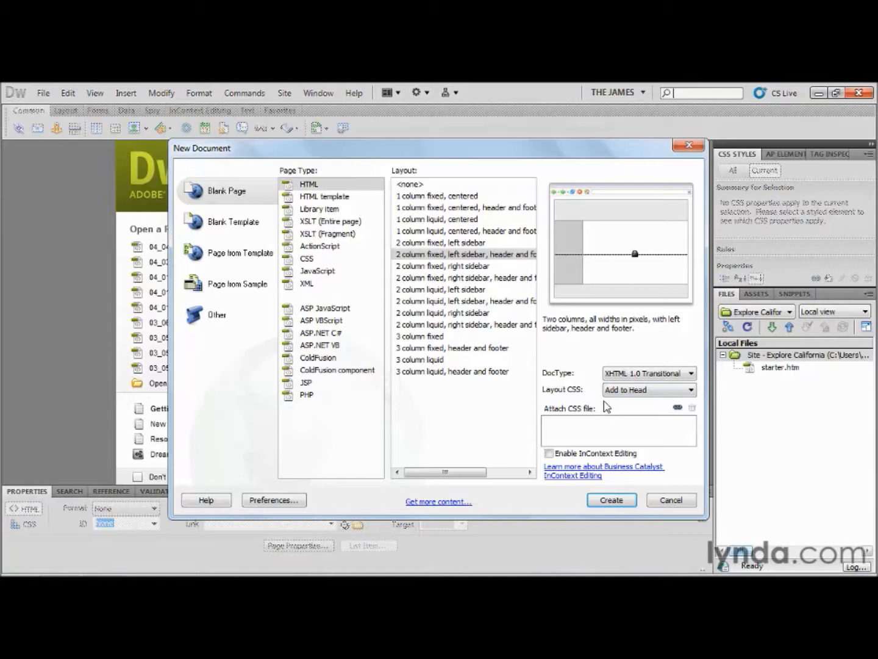
left_click(676, 407)
left_click(627, 508)
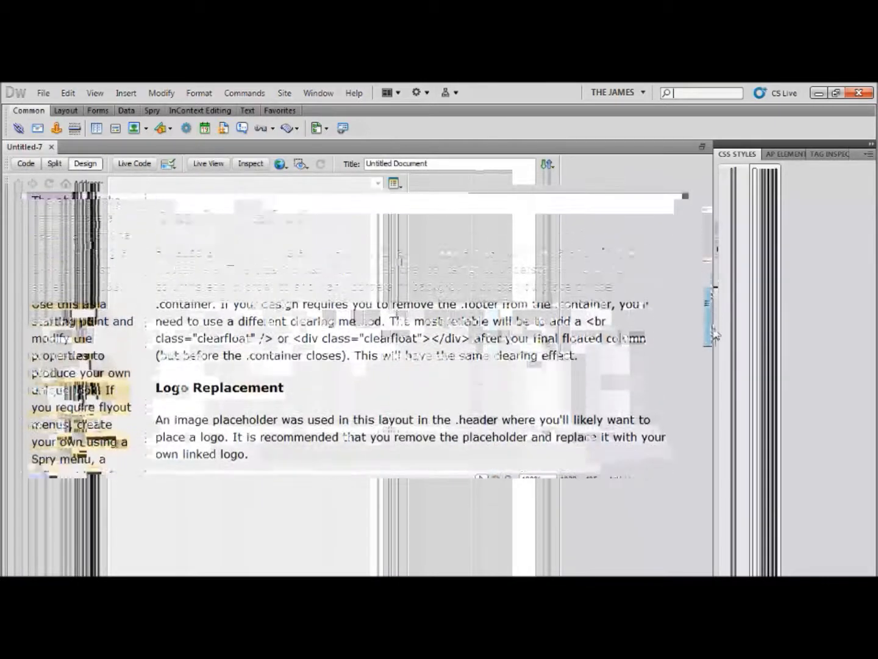
Examine the new page's placeholder instructions in Design view and its layout code in Code view.
mouse_move(715, 345)
left_mouse_down()
mouse_move(718, 379)
mouse_move(709, 261)
mouse_move(716, 331)
left_mouse_up()
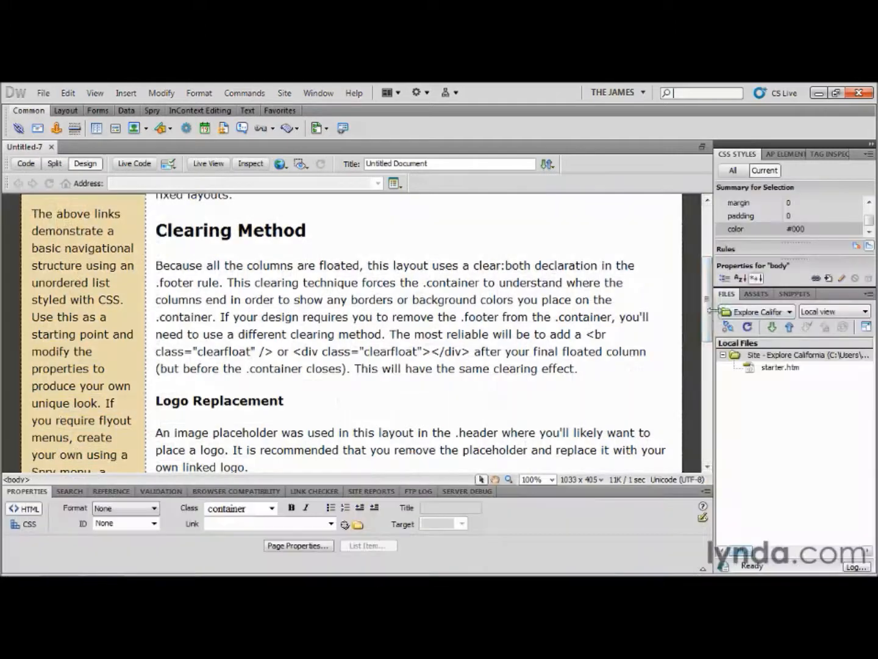
left_click_drag(709, 327, 708, 225)
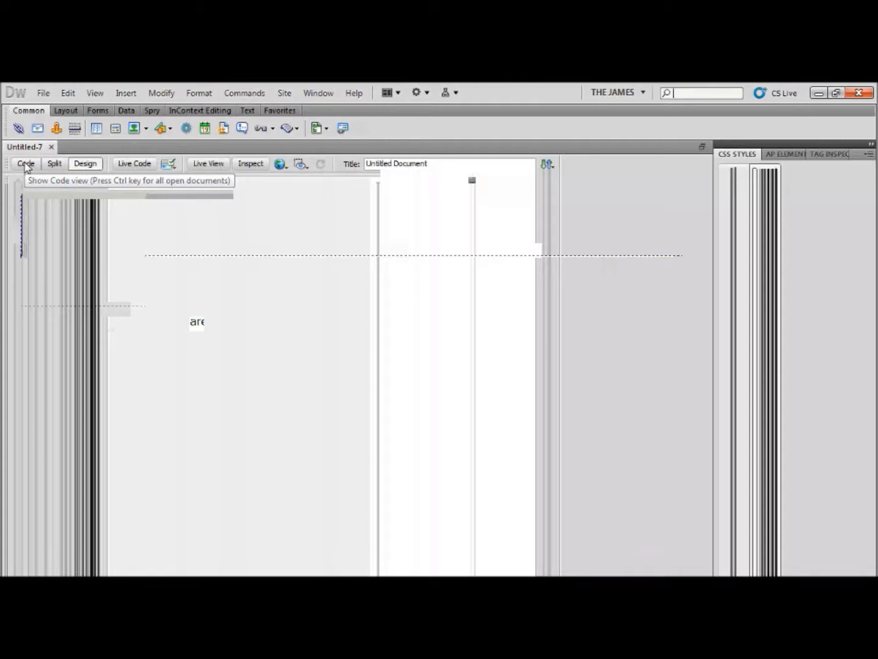
left_click(25, 165)
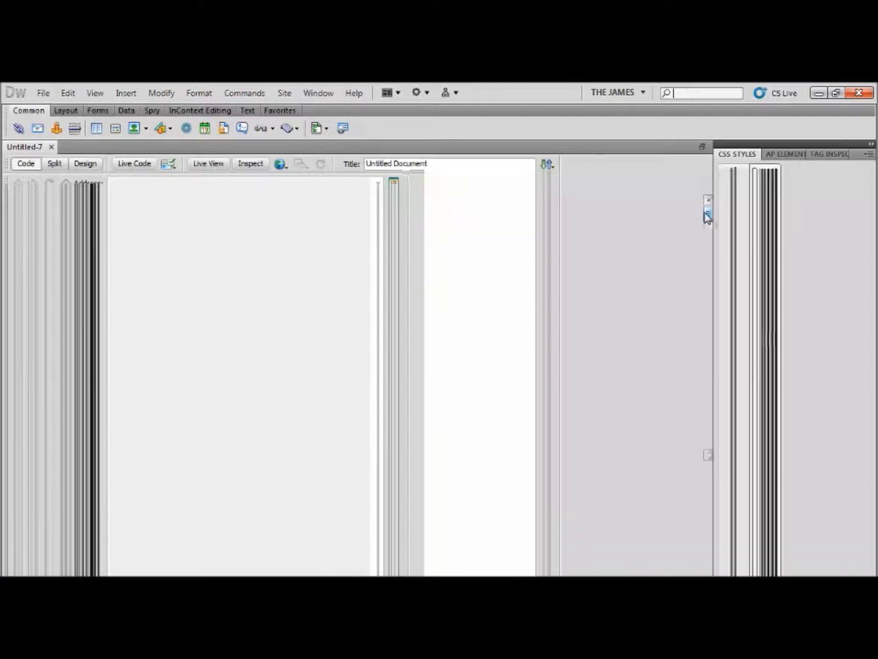
left_click_drag(707, 214, 711, 239)
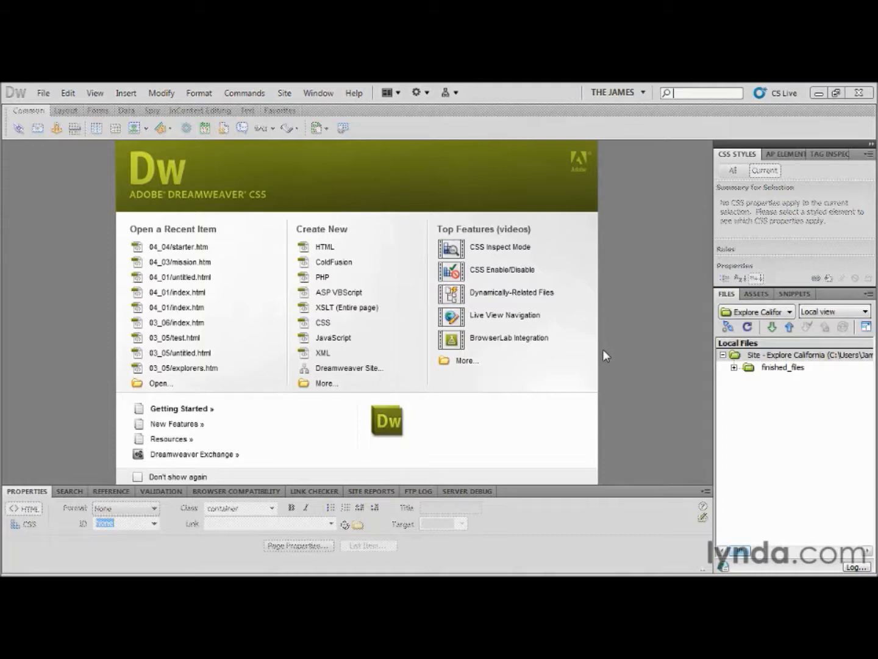
Create a blank HTML page with the 2 column fixed, left sidebar, header and footer layout and Layout CSS set to Create New File.
left_click(37, 96)
left_click(53, 110)
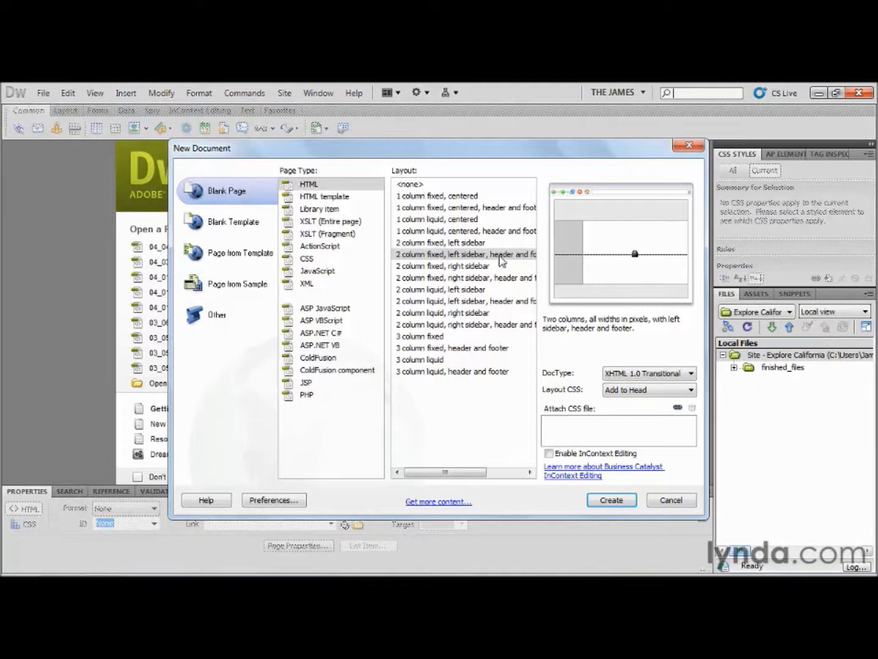
left_click(625, 393)
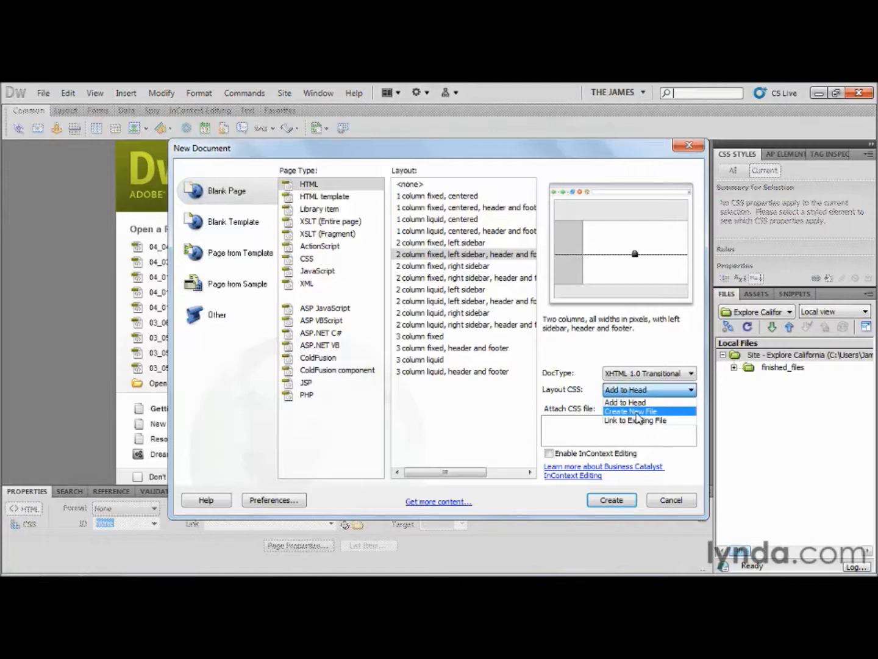
left_click(634, 412)
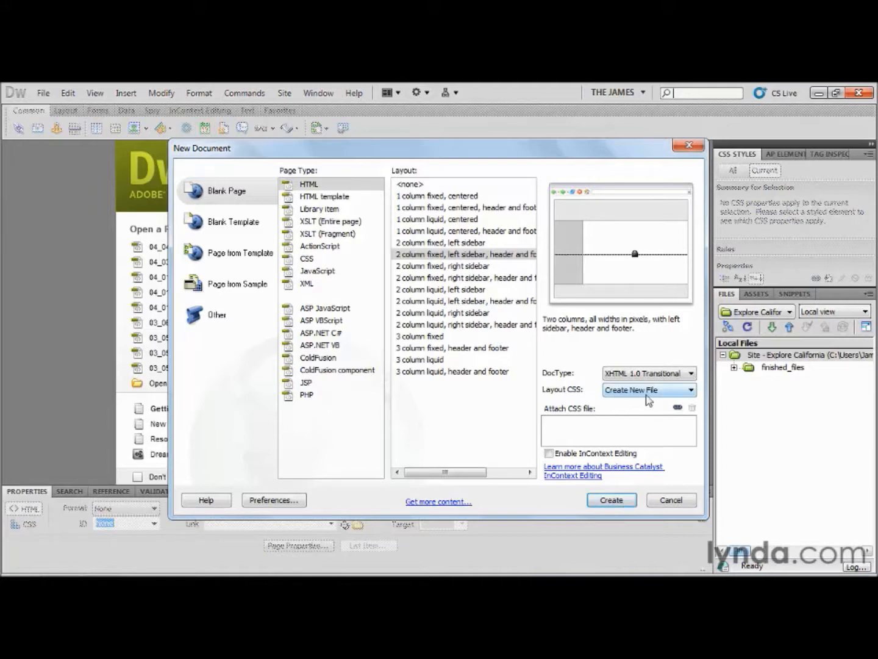
left_click(610, 500)
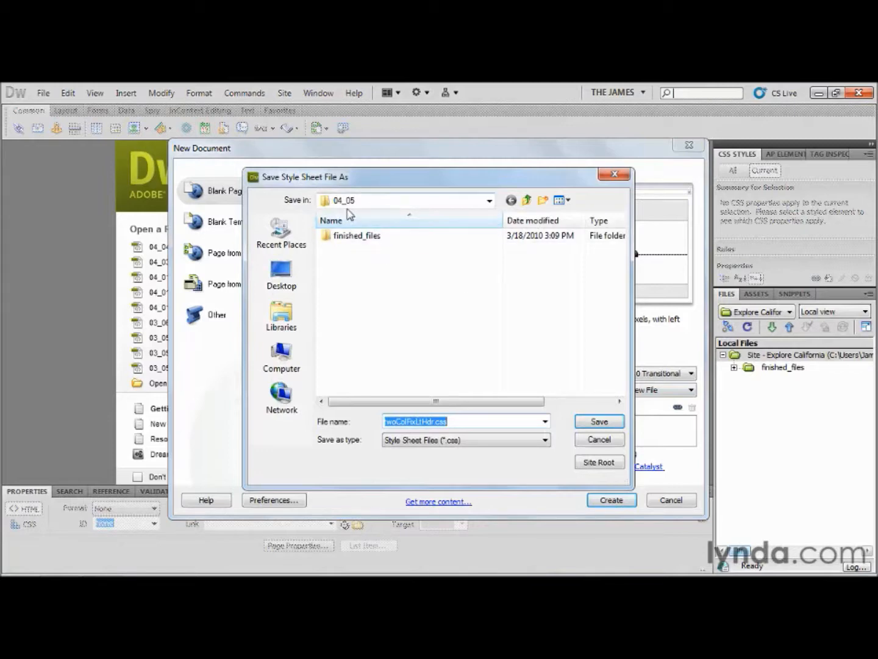
Make a new folder named _css inside 04_05 and save the layout's style sheet in it as main.css.
left_click(543, 201)
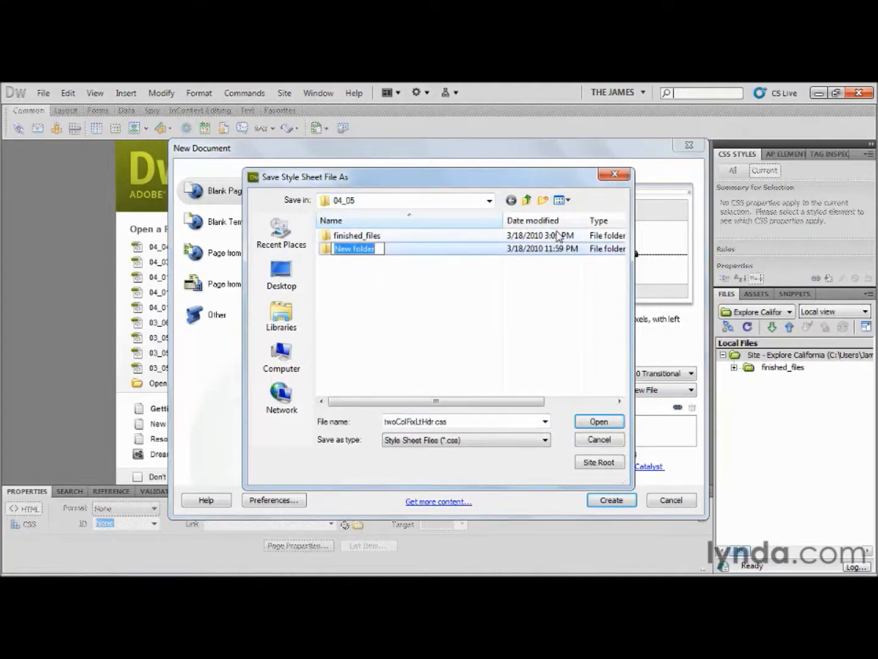
type("_css")
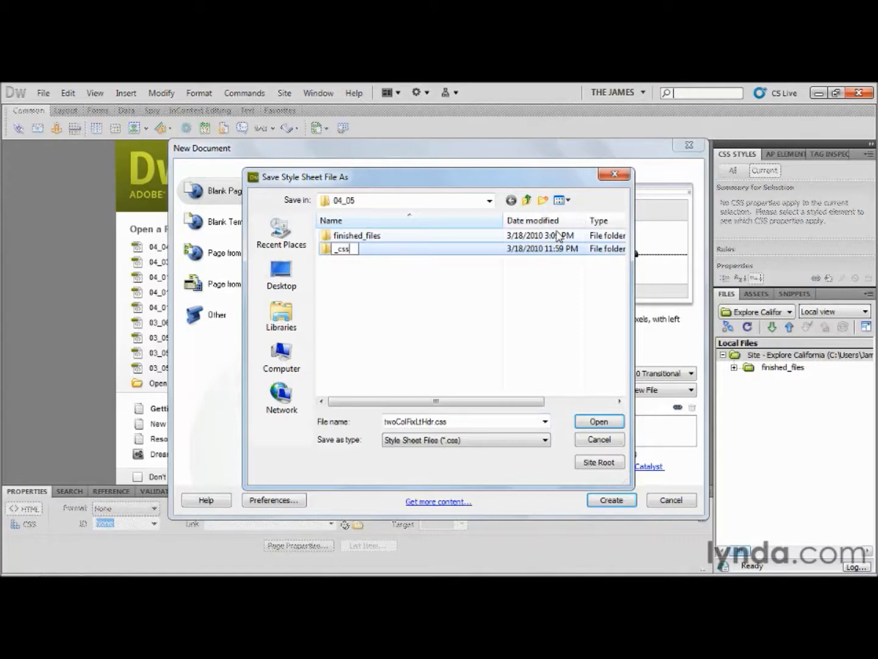
key("Return")
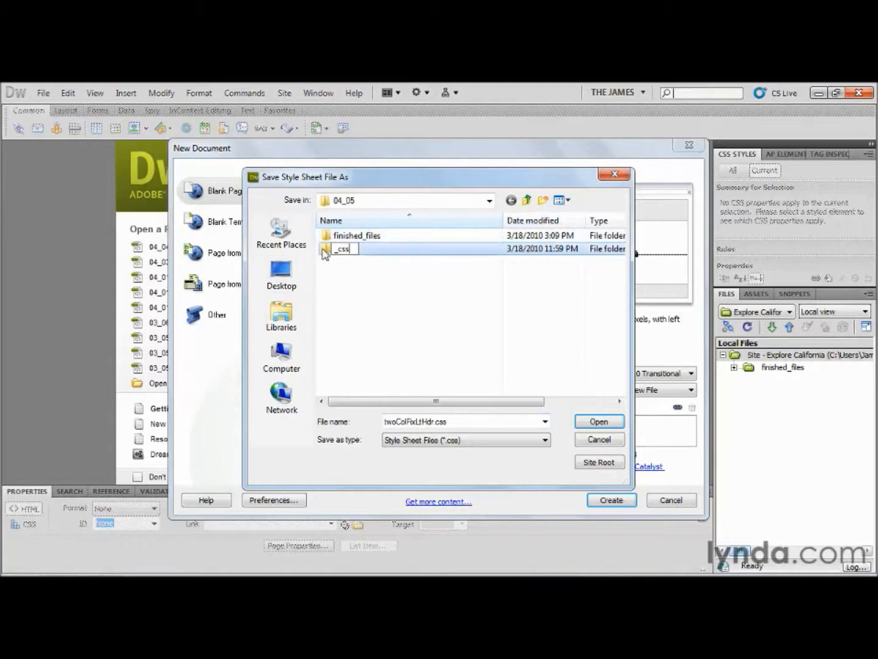
double_click(325, 249)
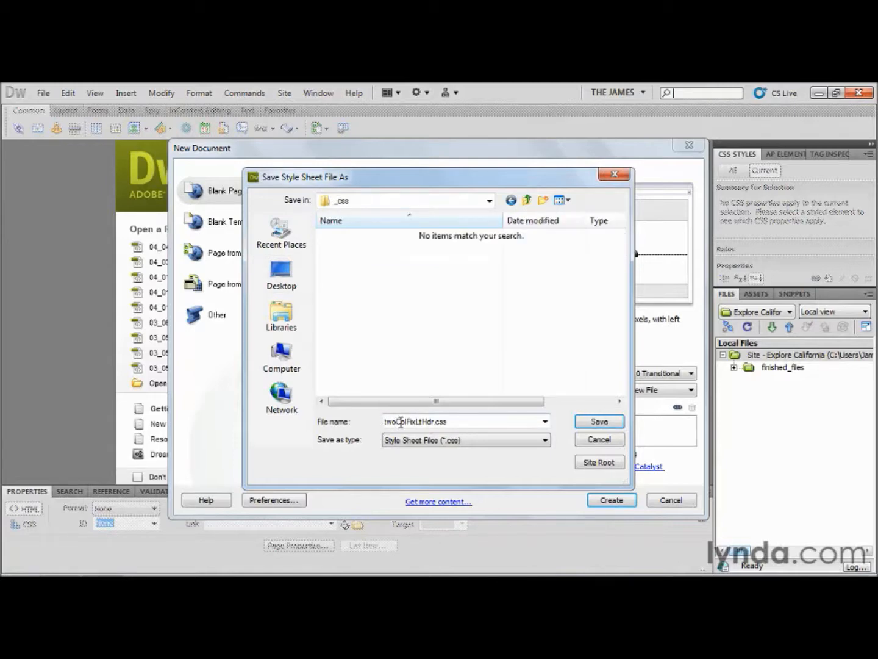
double_click(433, 421)
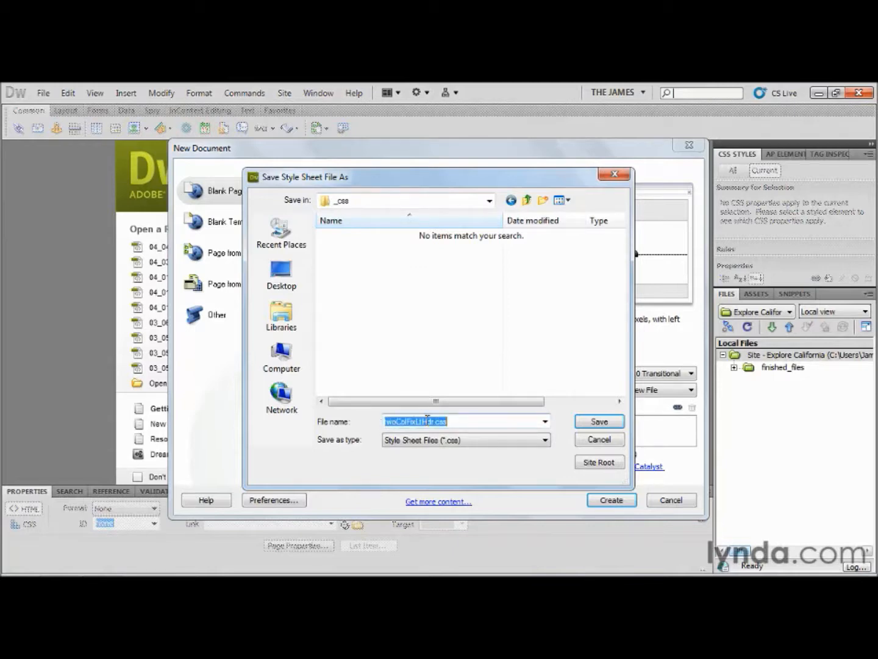
type("main.css")
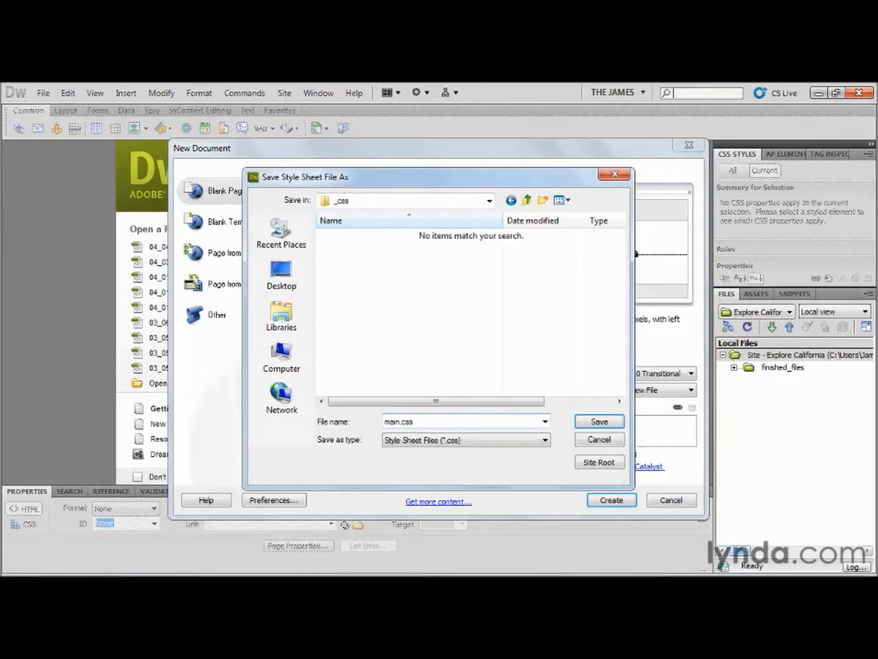
left_click(603, 422)
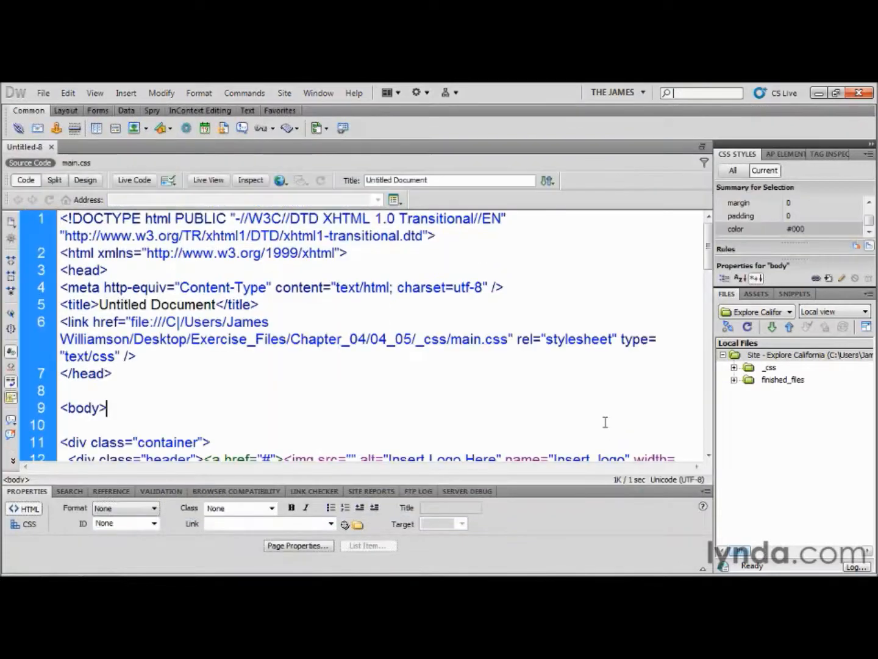
Show the page in Design view, give the CSS styles list more height and display all the rules of main.css.
left_click(81, 185)
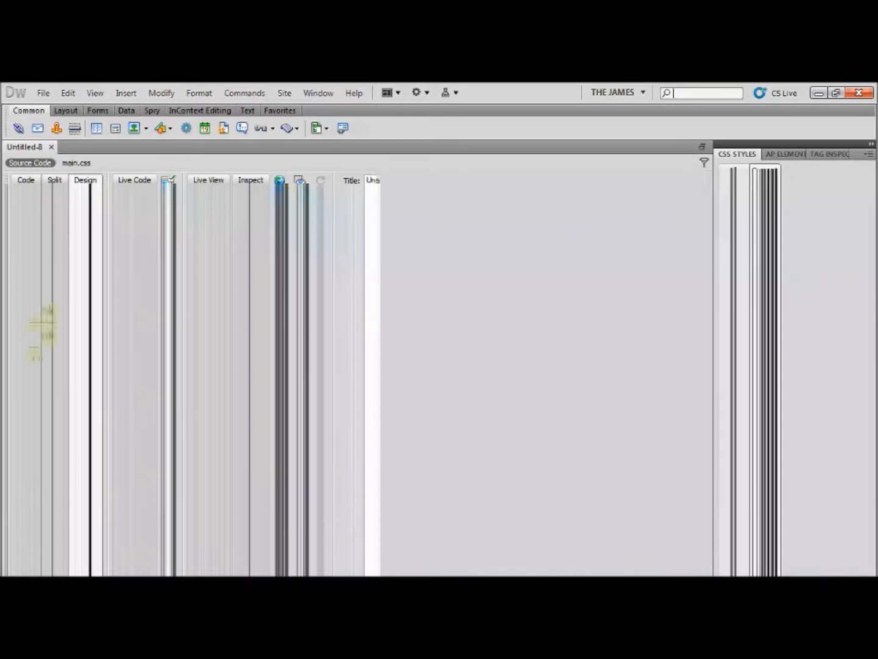
left_click_drag(783, 289, 785, 376)
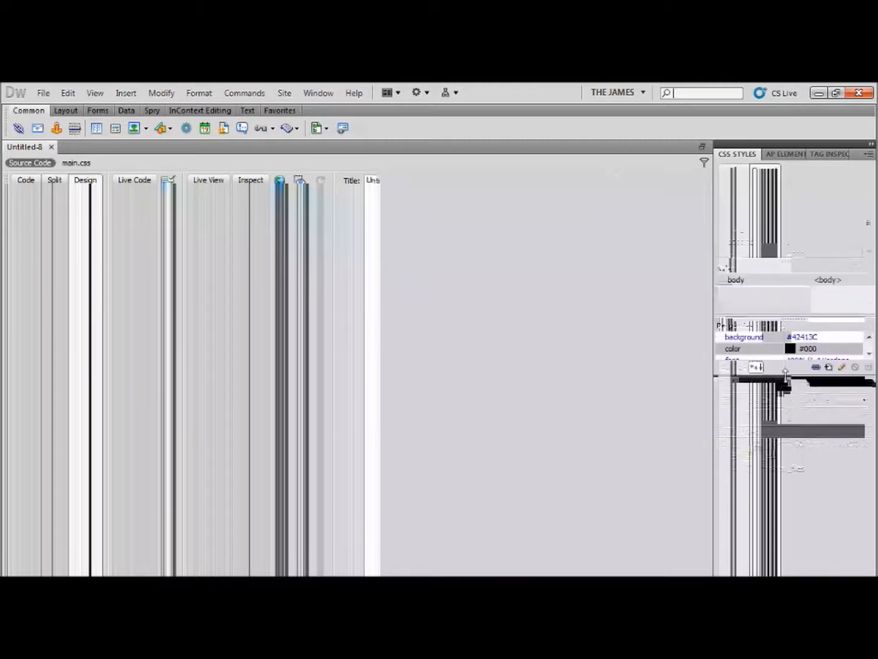
left_click(735, 177)
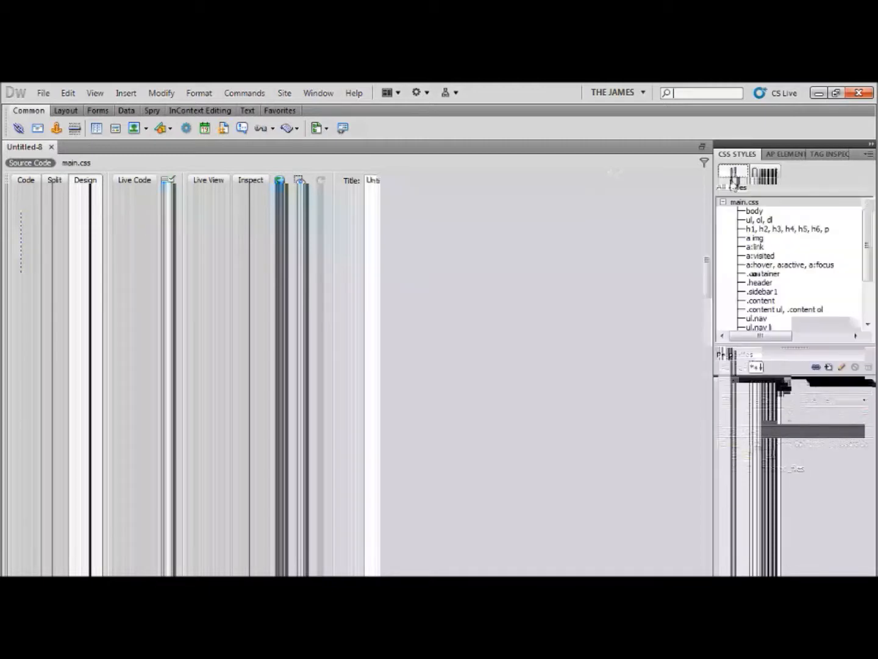
mouse_move(867, 229)
left_mouse_down()
mouse_move(874, 277)
mouse_move(869, 202)
left_mouse_up()
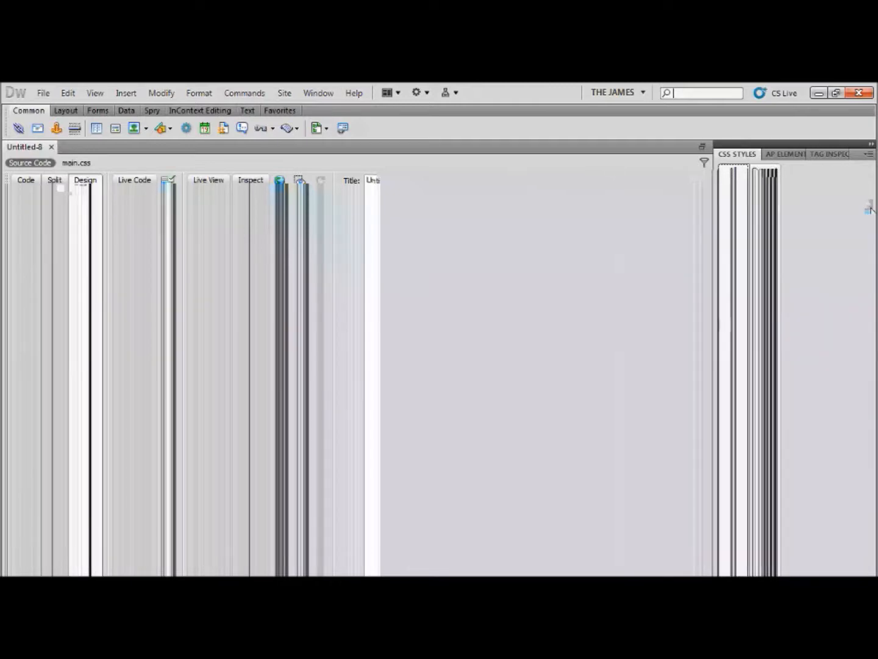
Examine the new page's markup in Code view and the rules in the related main.css file.
left_click(27, 182)
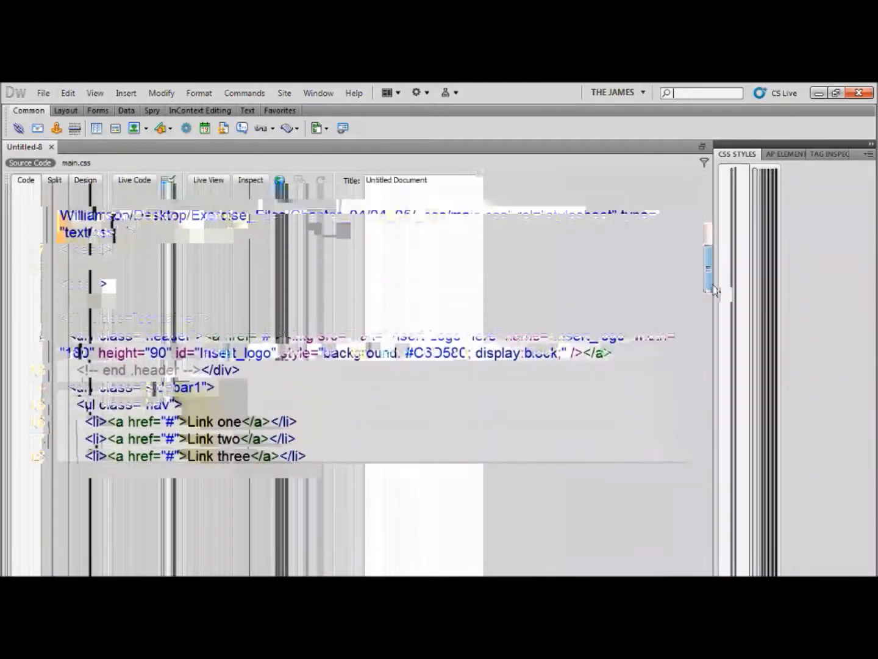
left_click_drag(713, 285, 719, 247)
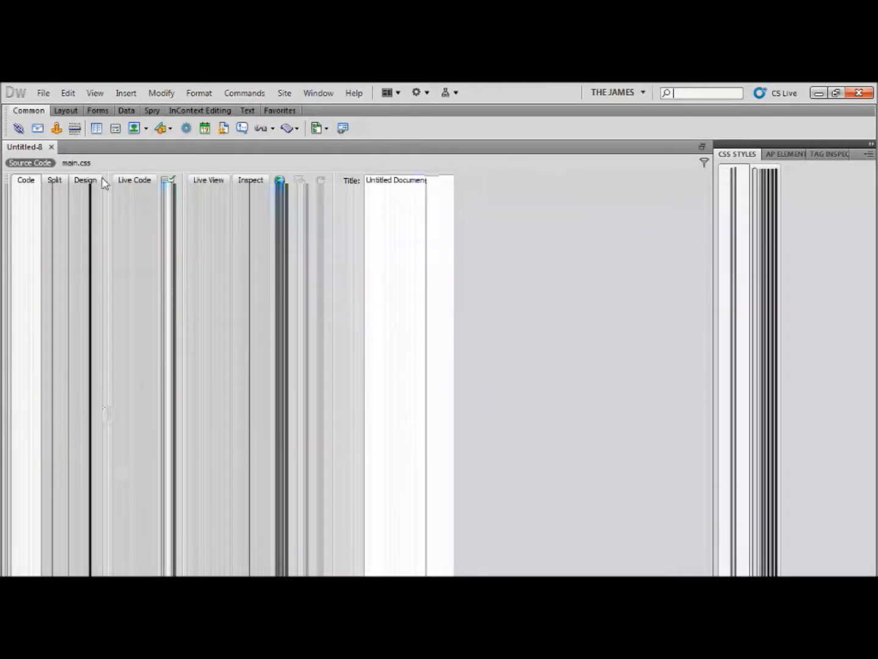
left_click(77, 164)
scroll(366, 336, "down", 5)
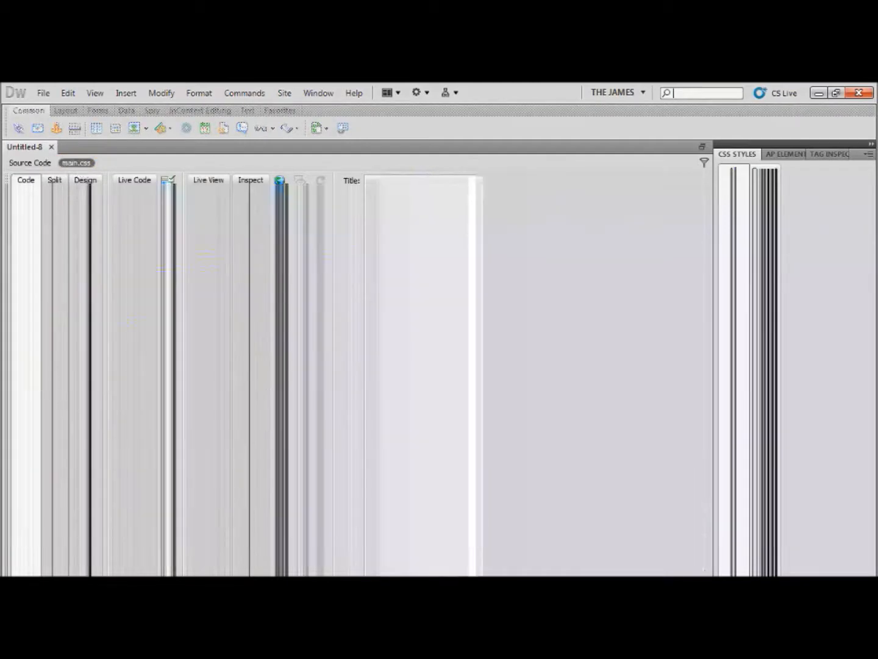
mouse_move(707, 253)
left_mouse_down()
mouse_move(707, 284)
mouse_move(708, 233)
left_mouse_up()
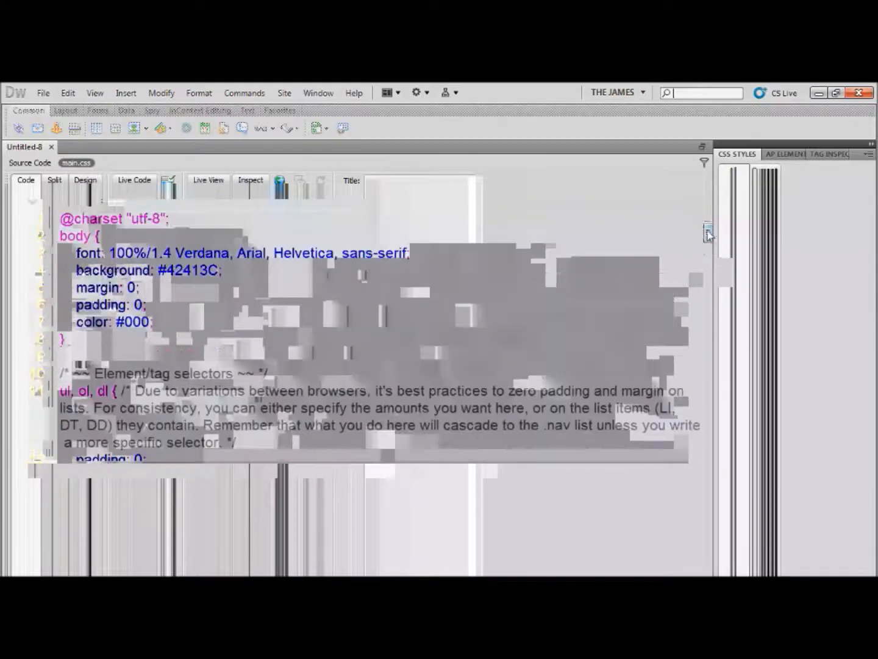
Return to the page's source code and inspect the file path in the style sheet link on line 6.
left_click(37, 164)
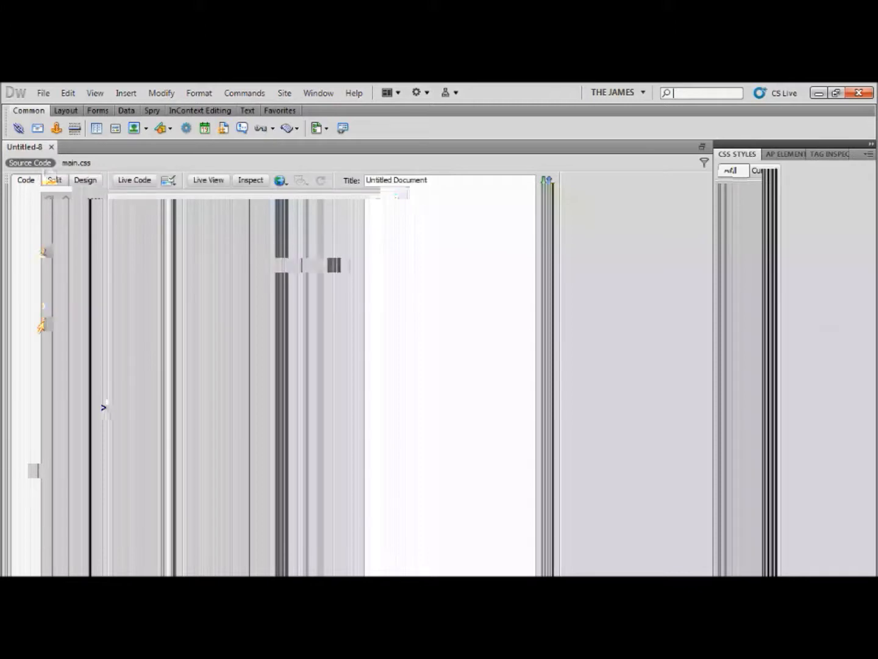
left_click(41, 324)
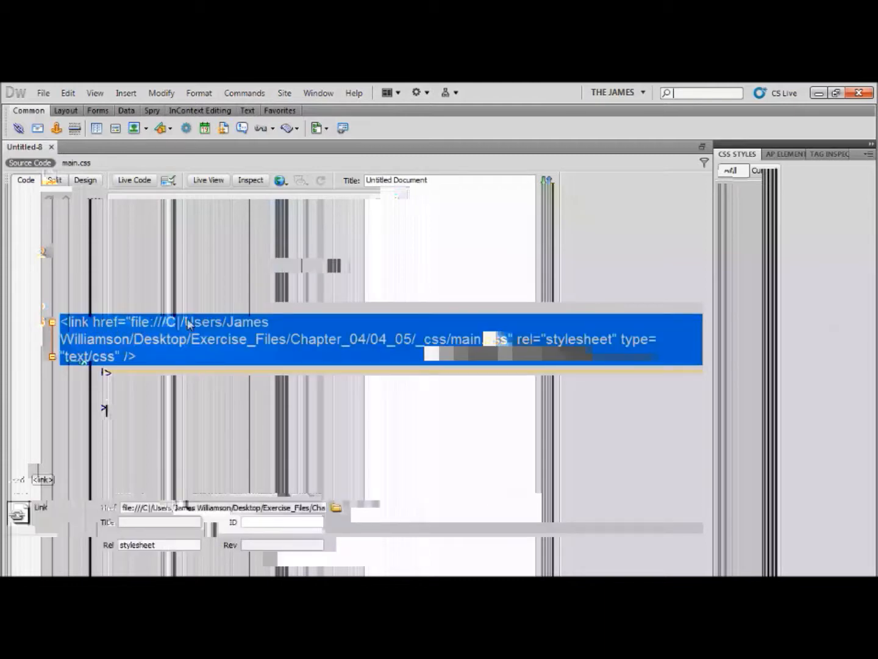
left_click(259, 337)
left_click_drag(129, 321, 491, 345)
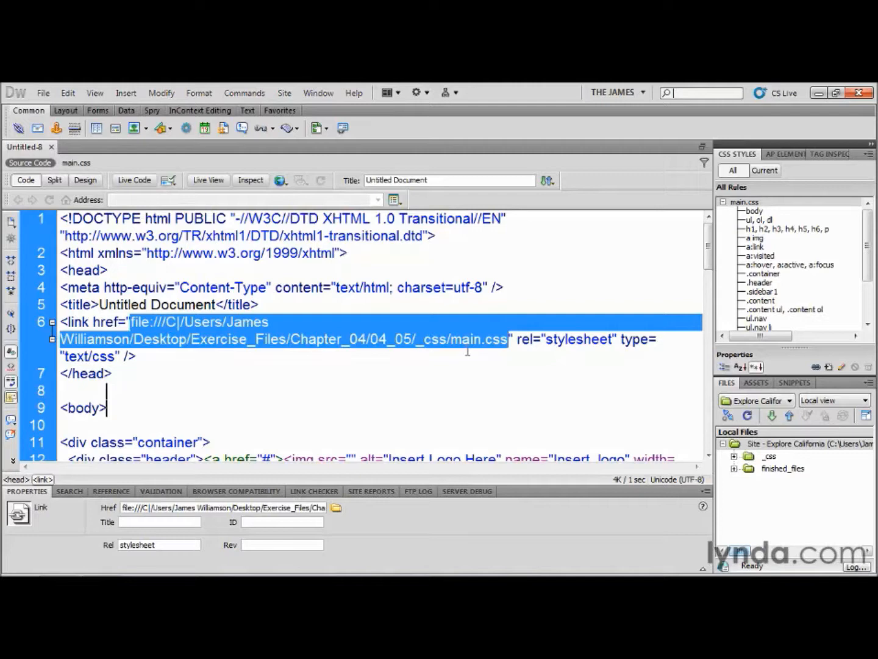
left_click(222, 289)
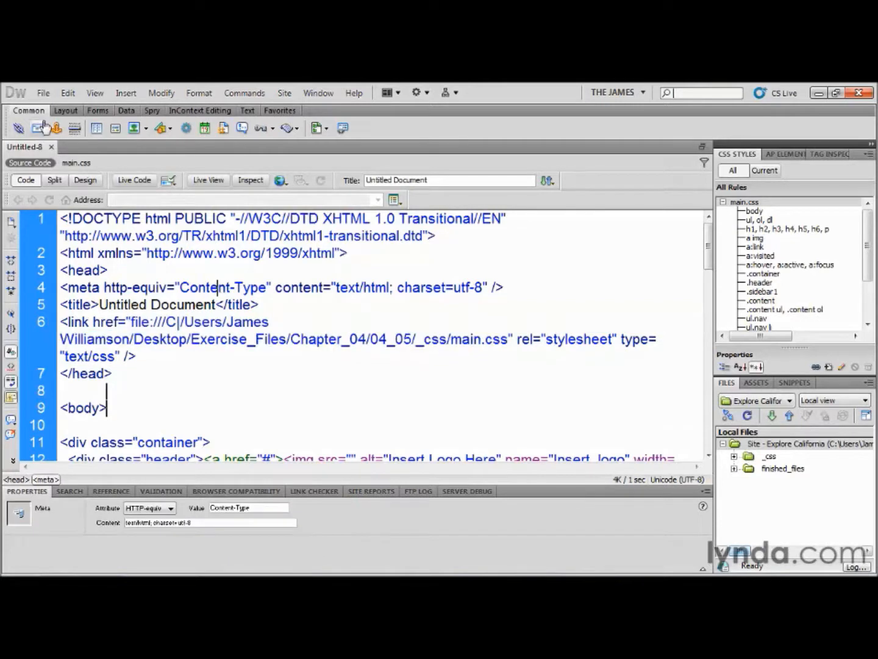
Save the page as index.htm in the 04_05 folder and check the style sheet link on line 6.
left_click(43, 93)
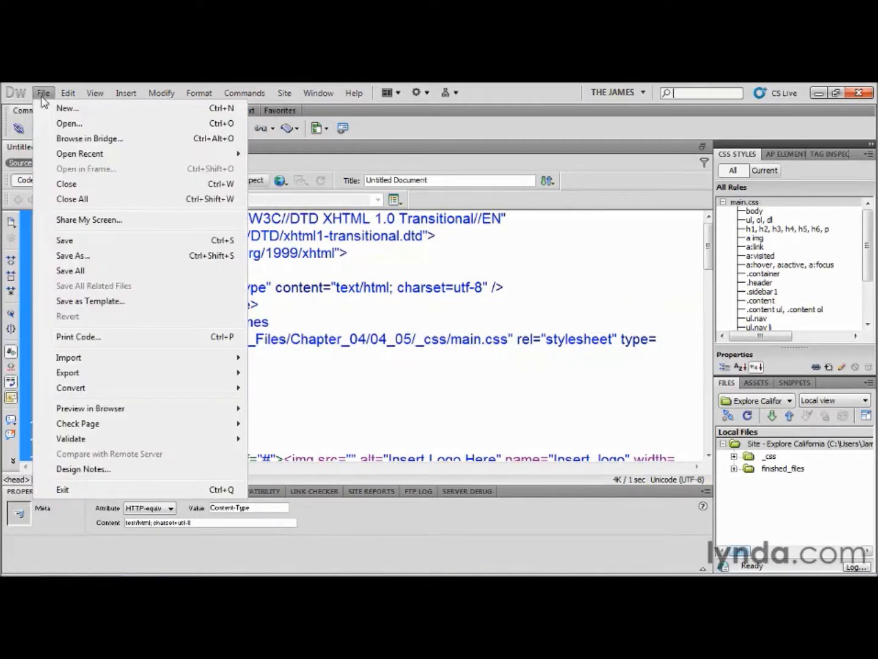
left_click(81, 241)
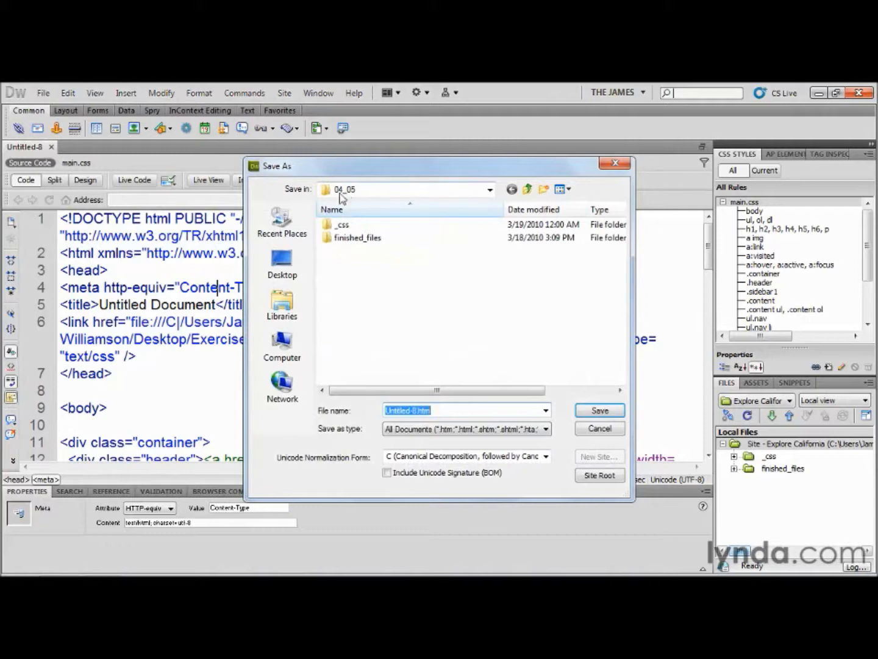
type("index")
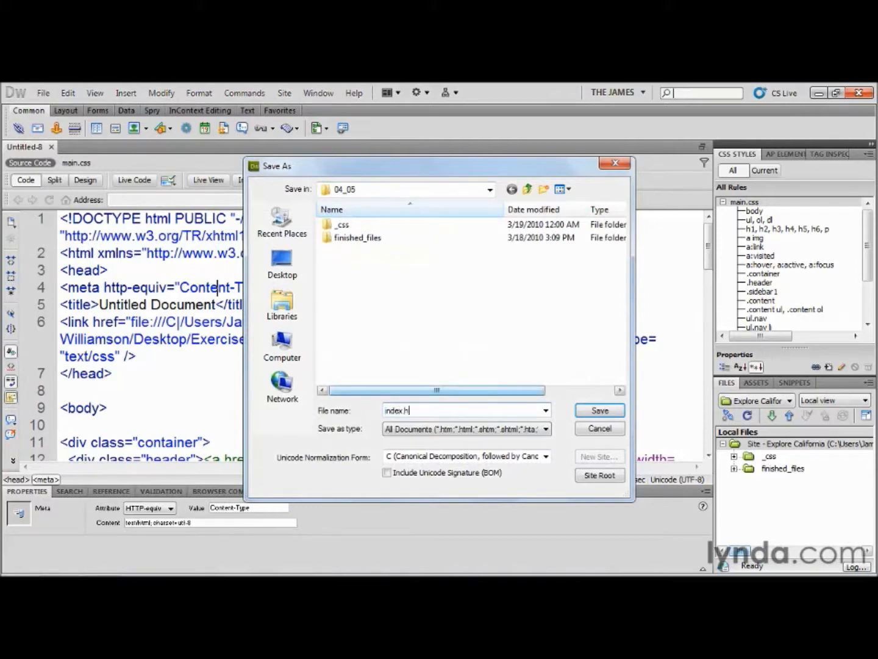
key("Return")
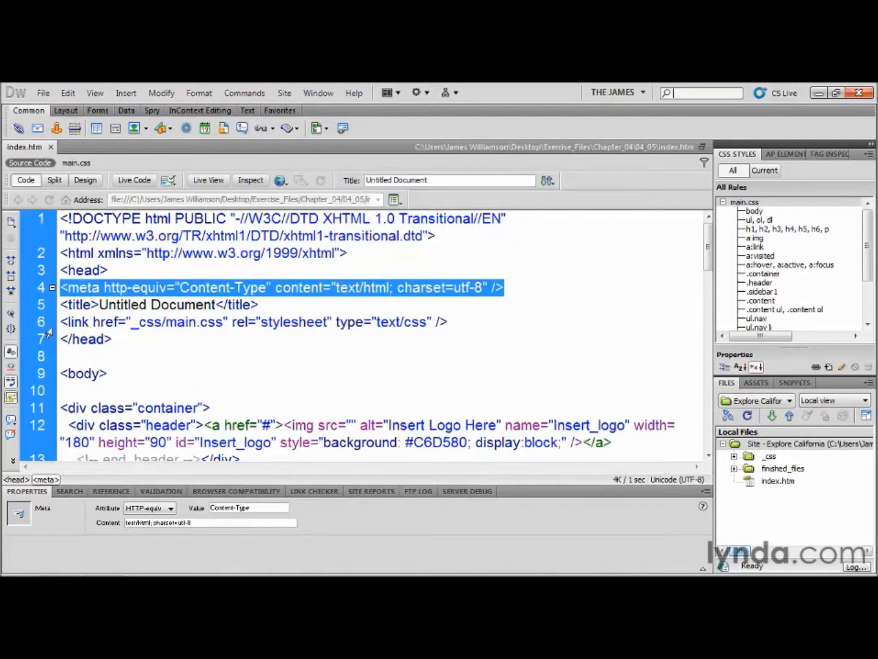
left_click(43, 324)
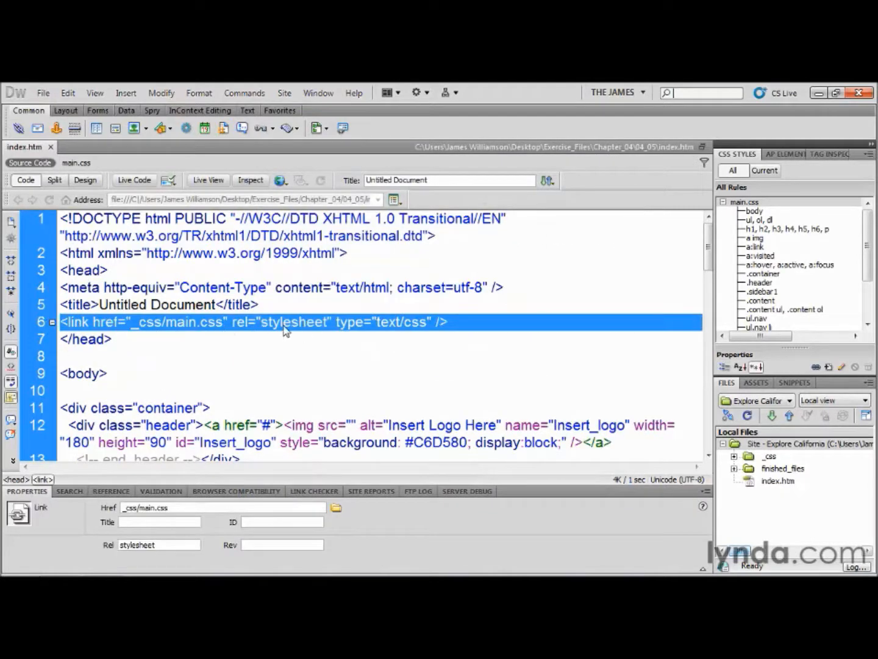
Examine how the Instructions heading is nested in the page's divs, comparing Design view with the content and sidebar divs in the code.
left_click(89, 182)
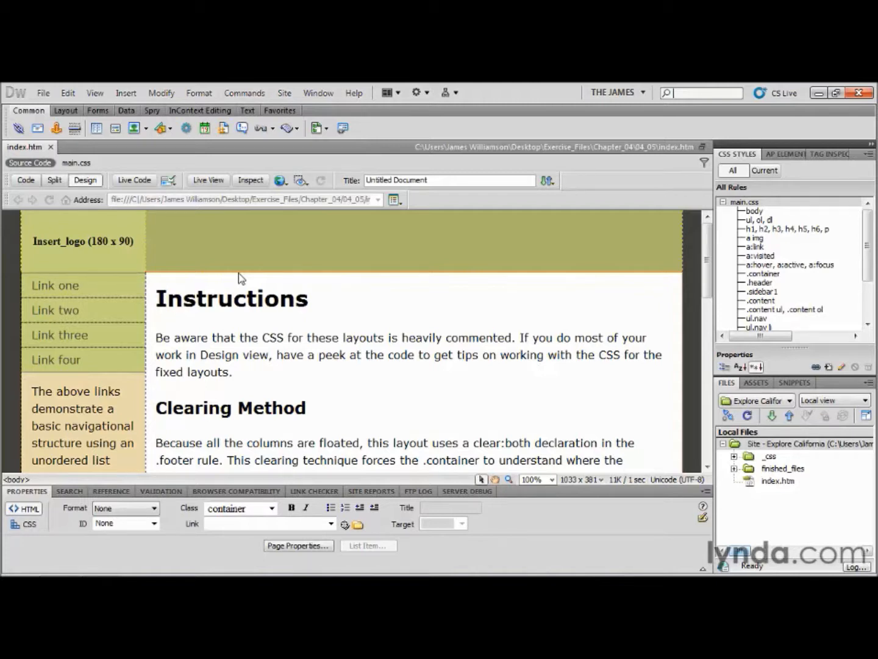
left_click(235, 299)
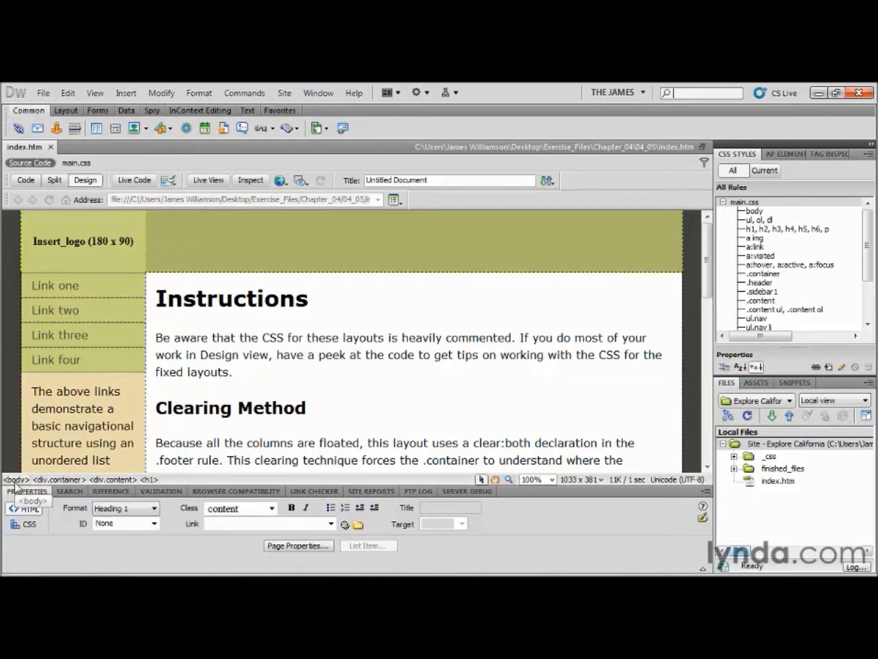
left_click(20, 183)
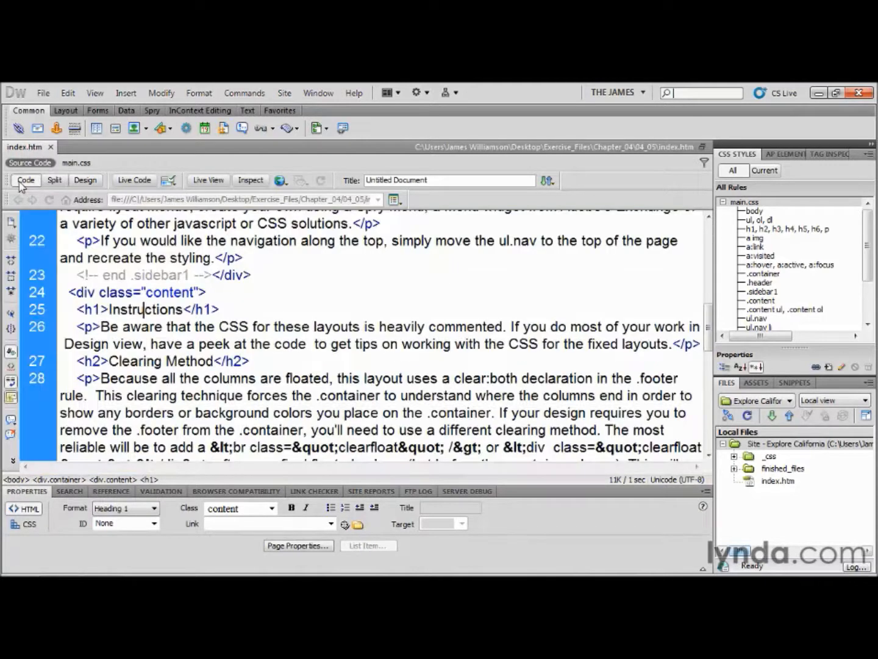
left_click_drag(207, 293, 67, 293)
scroll(88, 319, "up", 3)
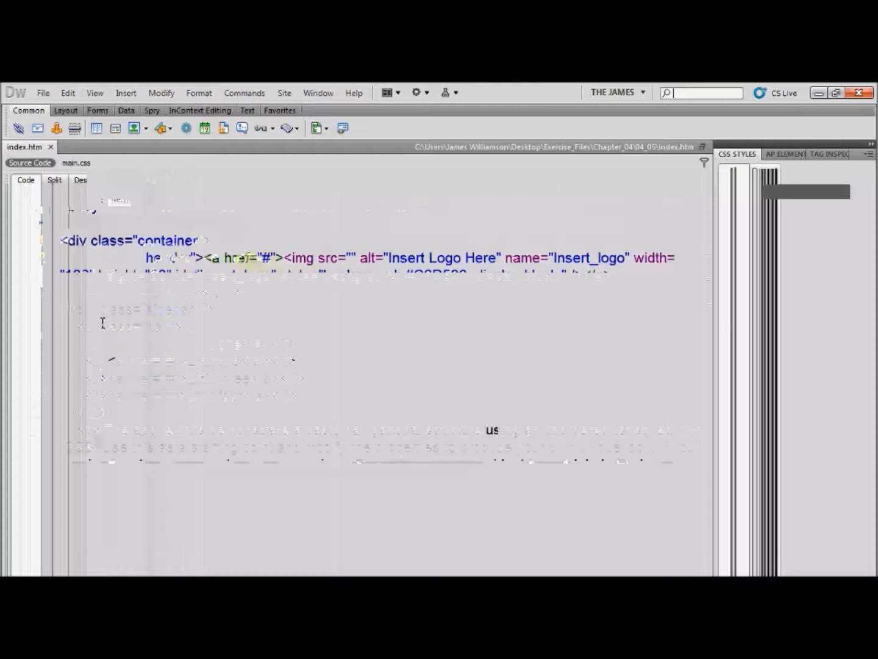
left_click_drag(110, 310, 58, 310)
left_click(82, 180)
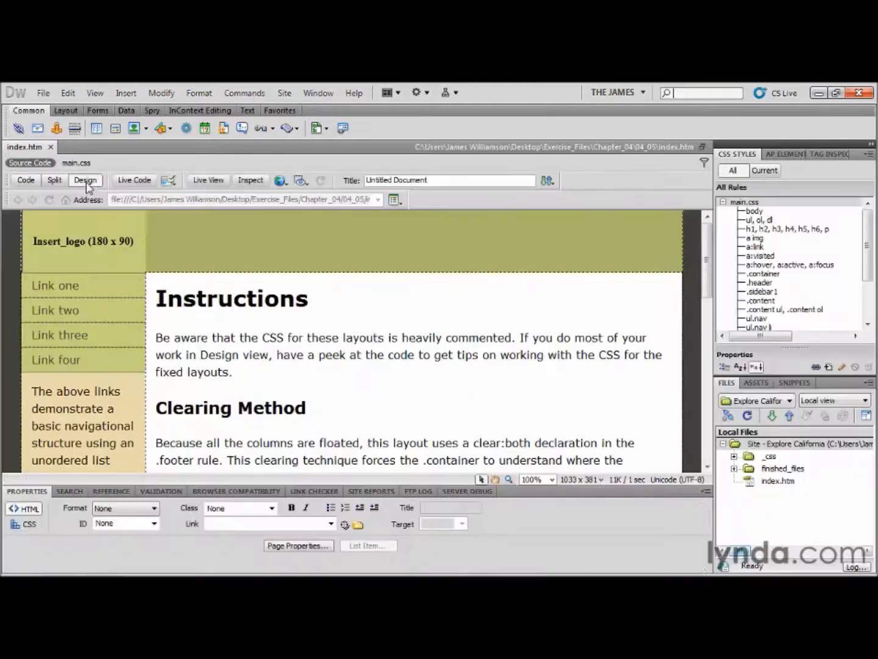
Set the width in the .container rule of main.css to 920px, with the Files panel collapsed for more room.
left_click(217, 300)
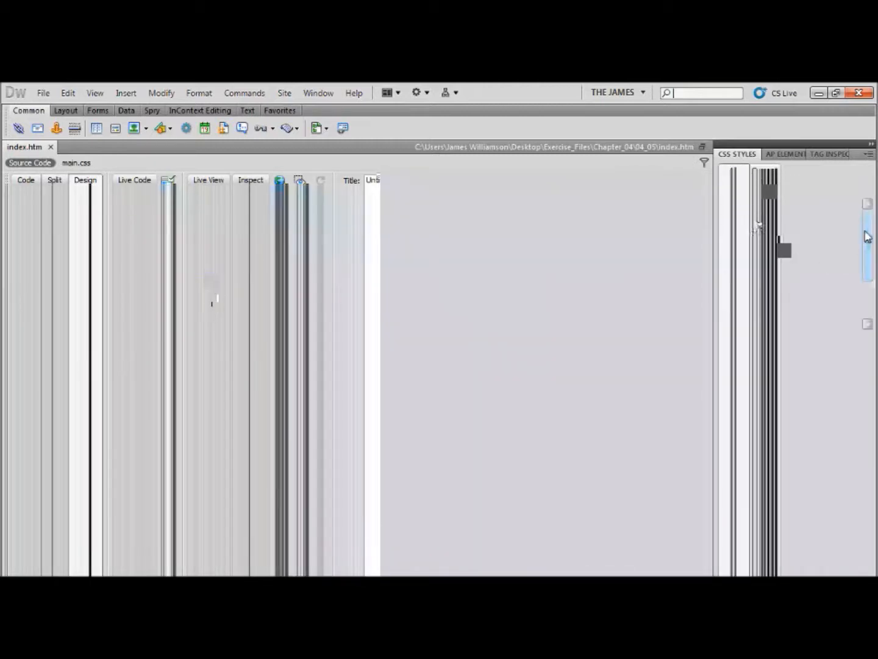
left_click(758, 275)
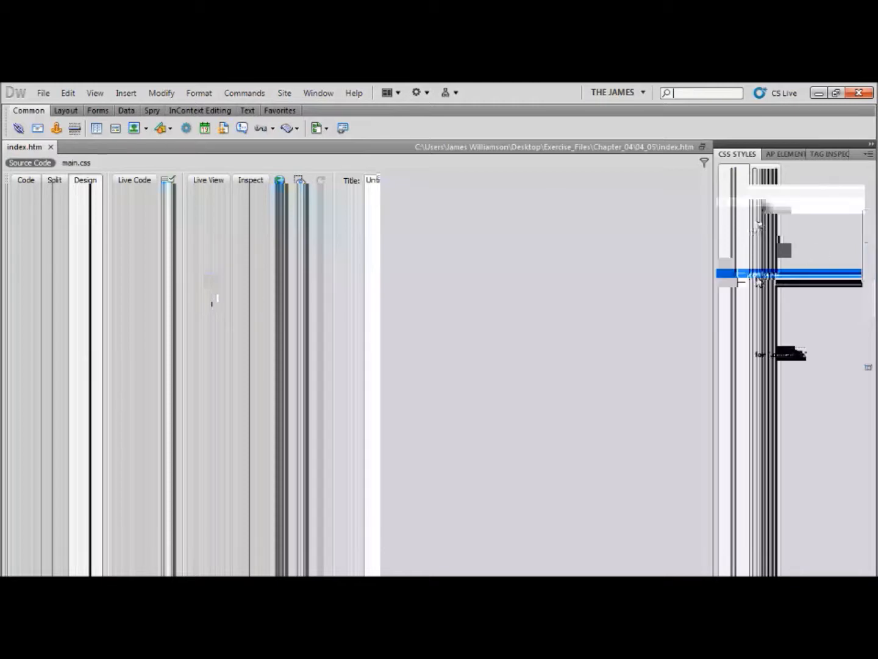
double_click(726, 383)
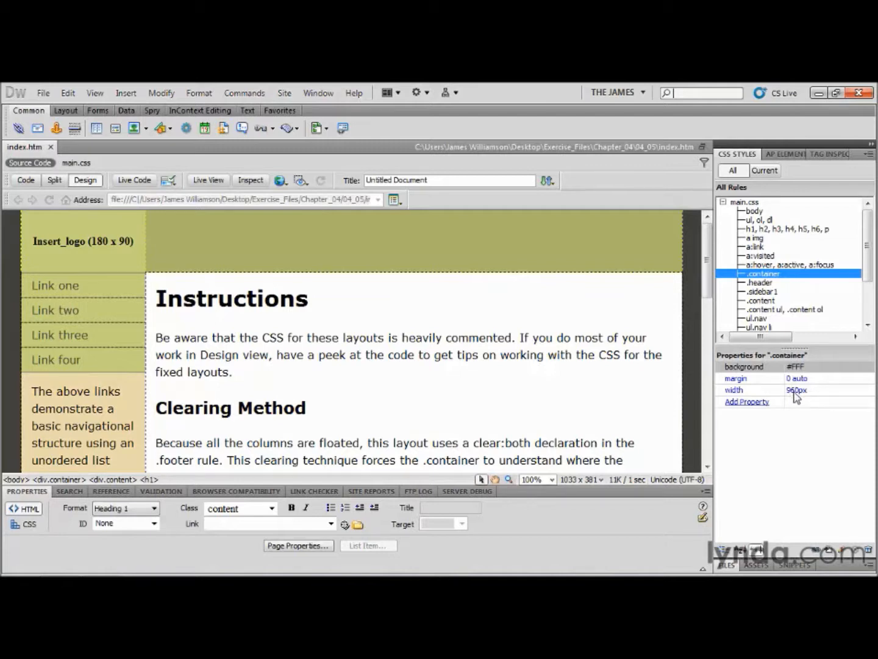
left_click(794, 392)
type("920")
key("Return")
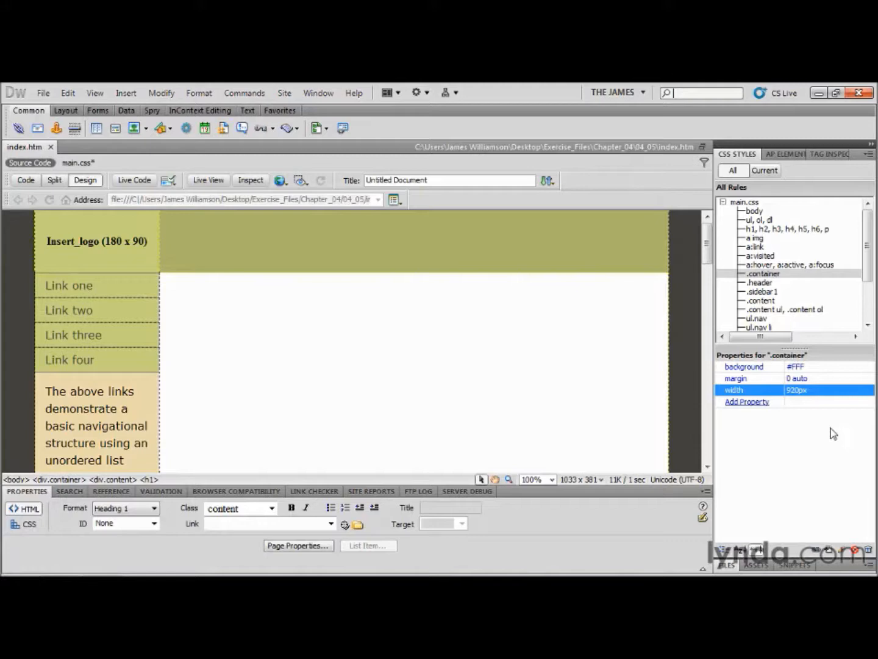
Set the width in the .content rule of main.css to 740px.
left_click(762, 301)
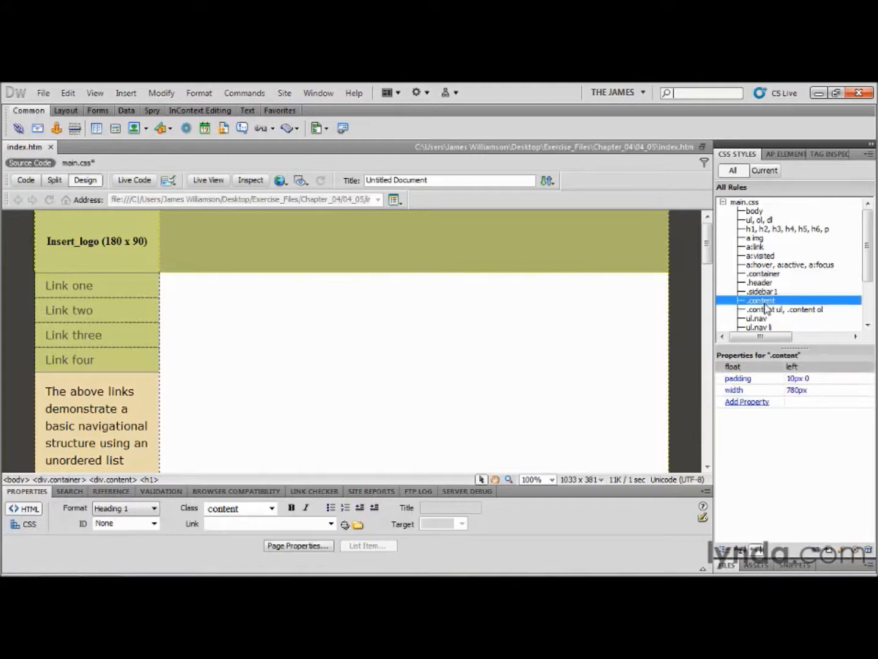
left_click(800, 391)
type("74")
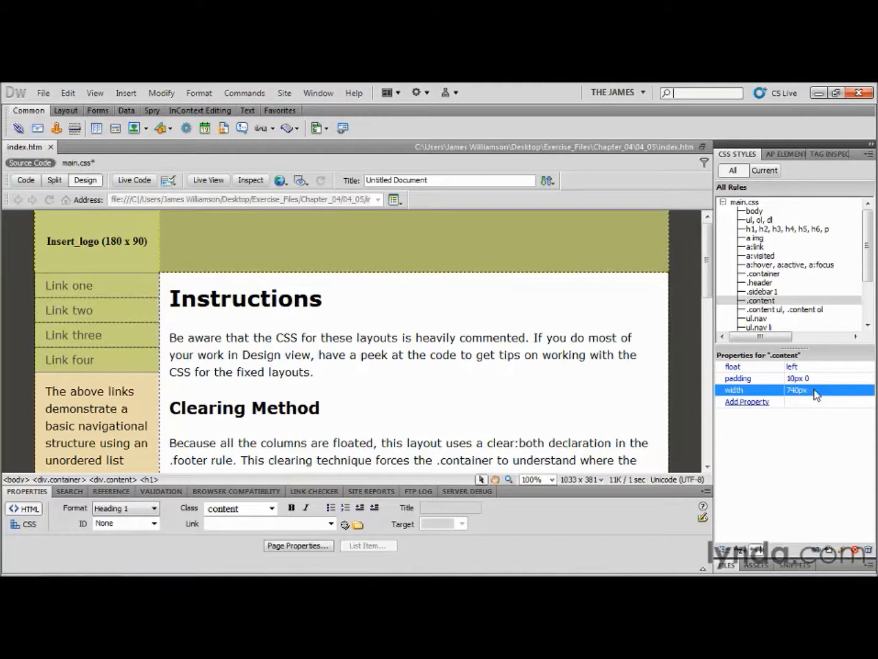
Save all open files and close index.htm.
left_click(42, 92)
left_click(95, 272)
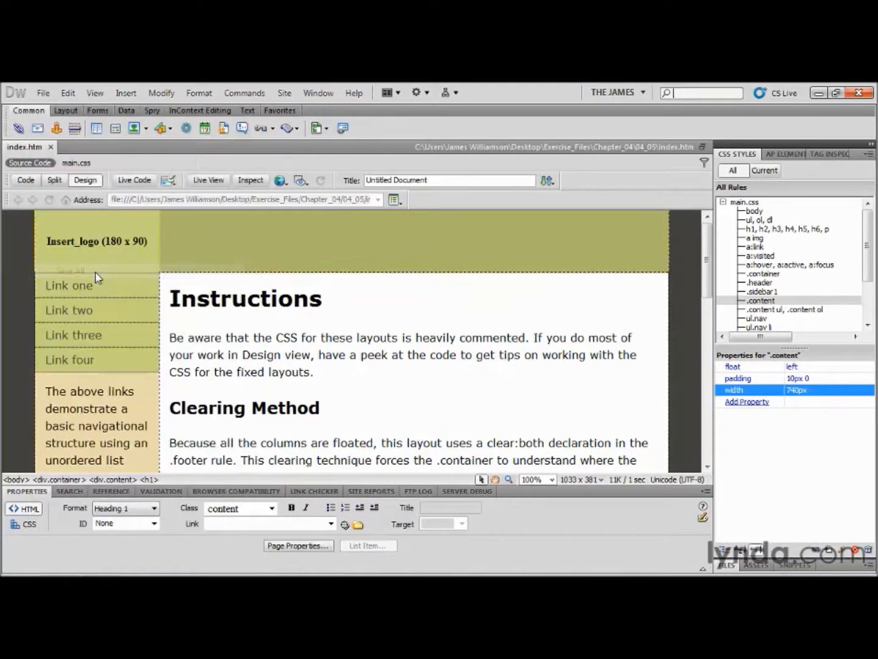
left_click(51, 147)
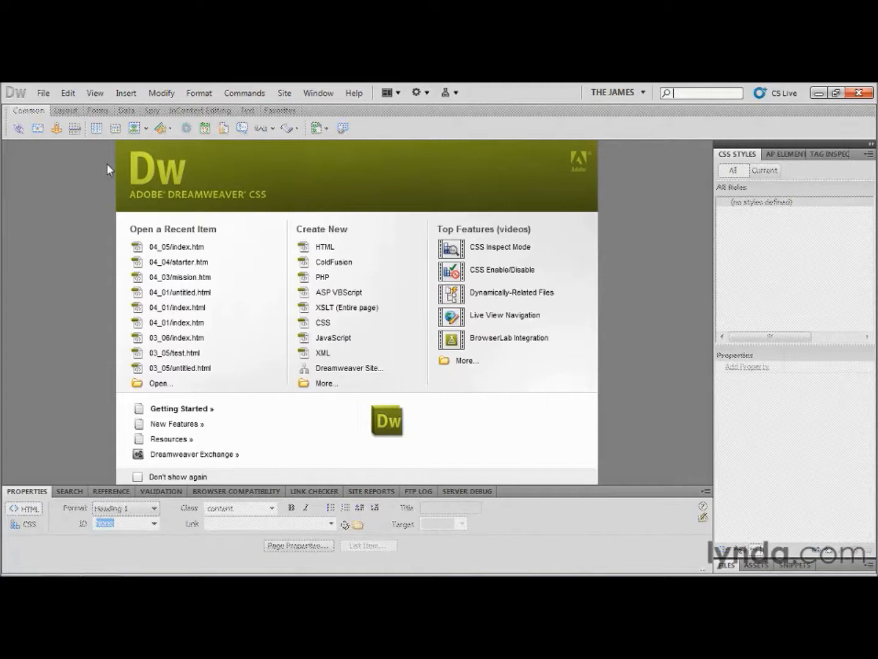
Start a new blank HTML page with the two-column fixed, left sidebar, header and footer layout, linking its layout CSS to an existing file.
left_click(44, 92)
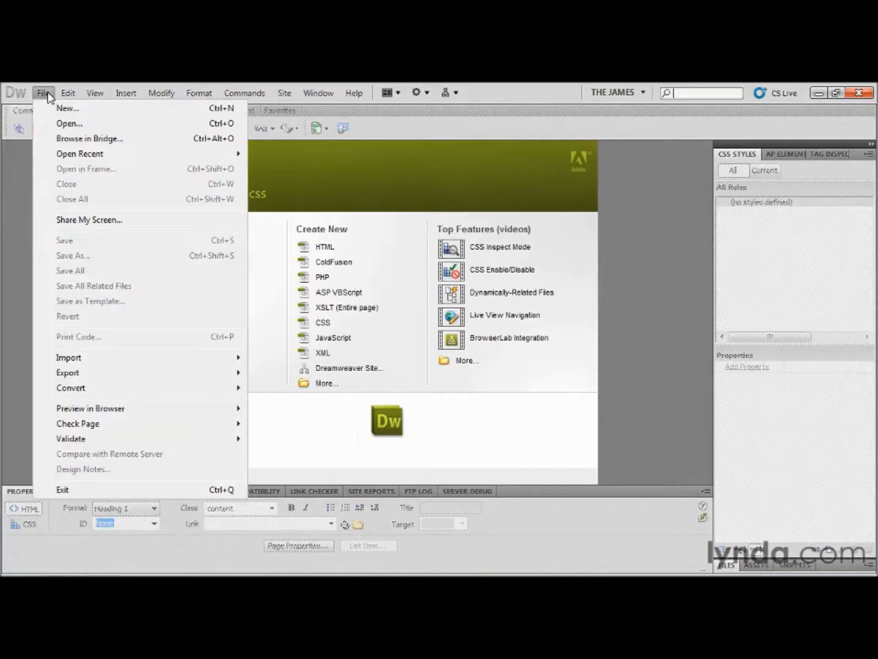
left_click(61, 108)
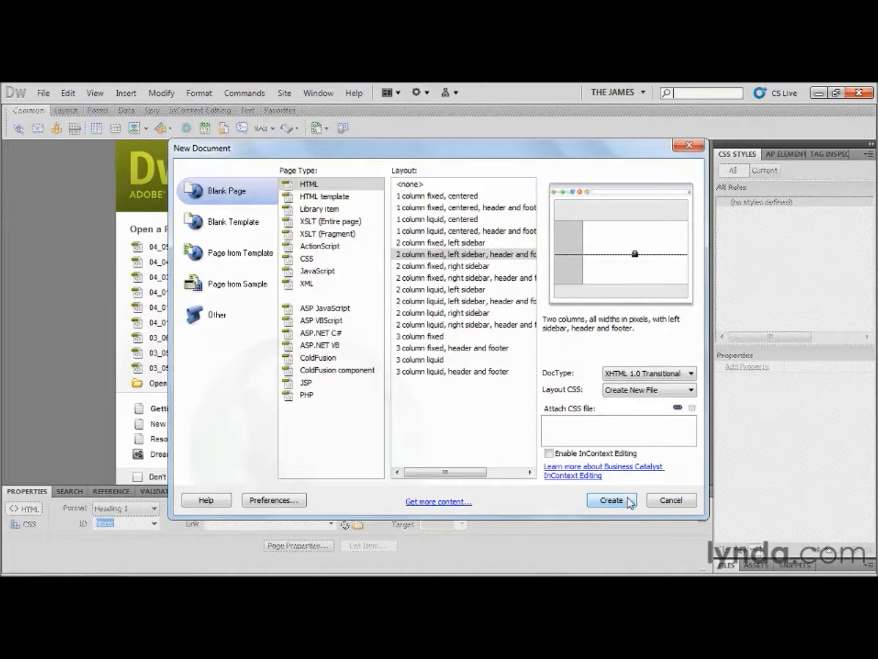
left_click(620, 396)
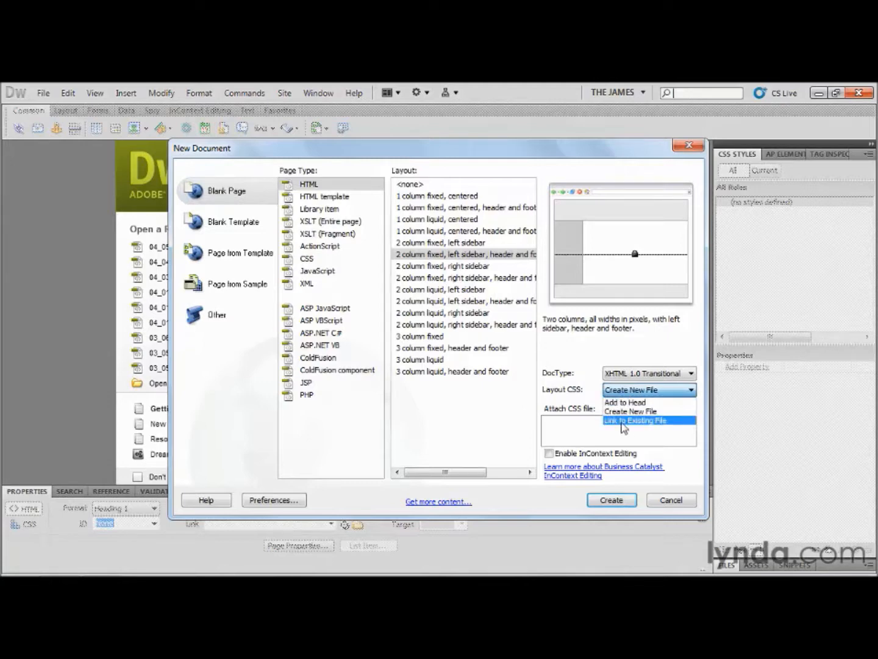
left_click(623, 421)
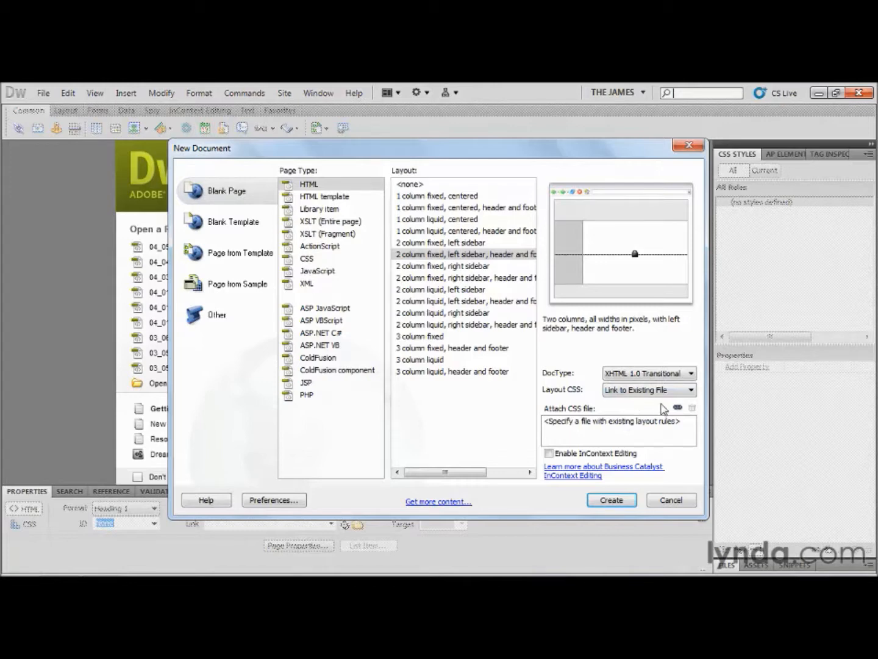
Attach main.css from the _css folder as a linked style sheet and create the page.
left_click(678, 408)
left_click(678, 408)
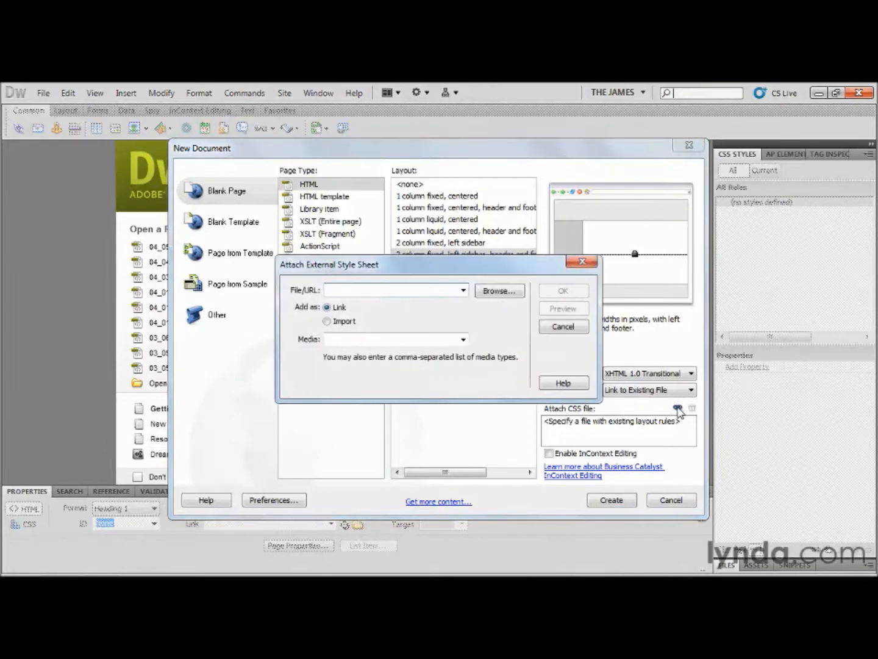
left_click(510, 295)
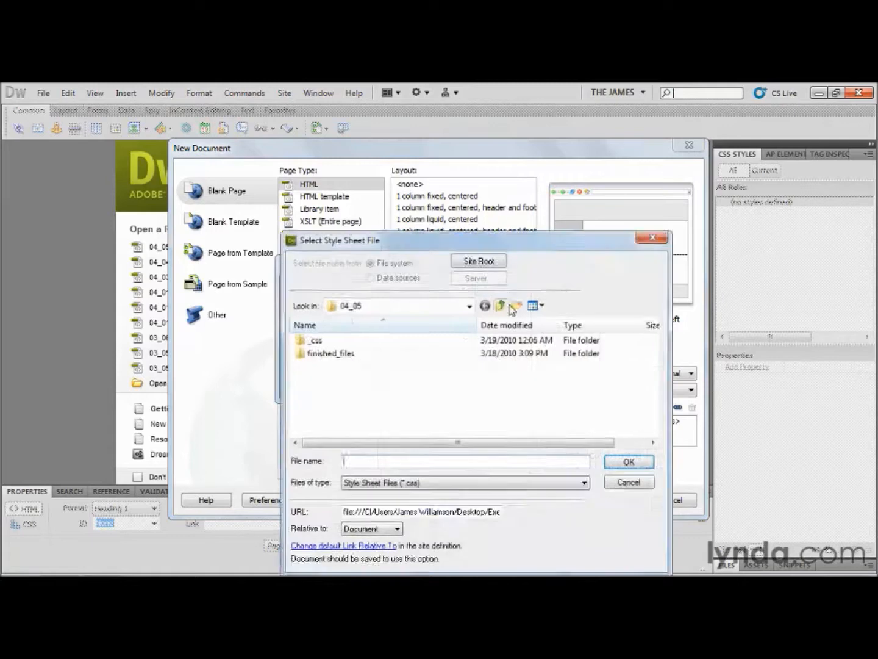
double_click(316, 342)
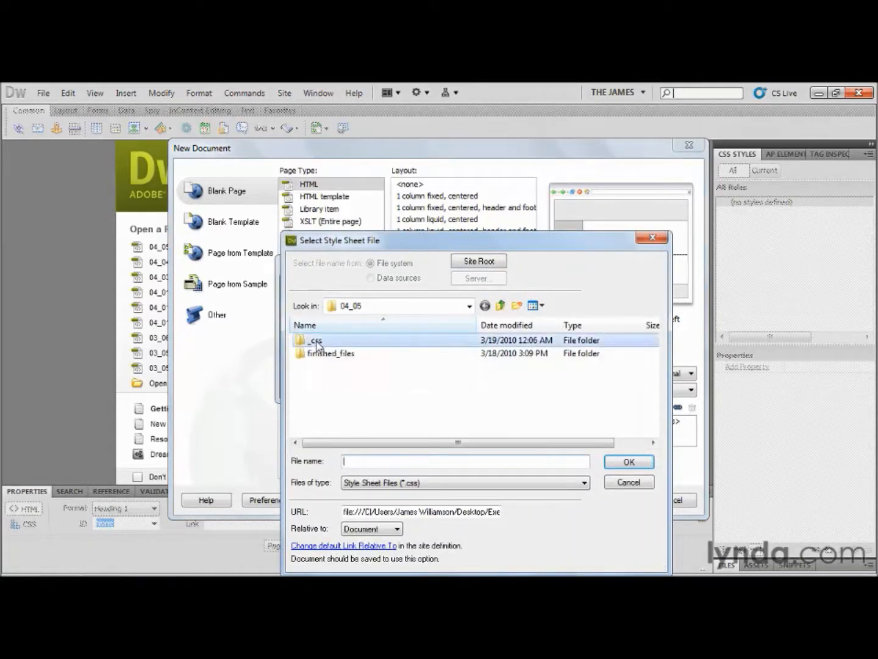
left_click(321, 343)
left_click(627, 462)
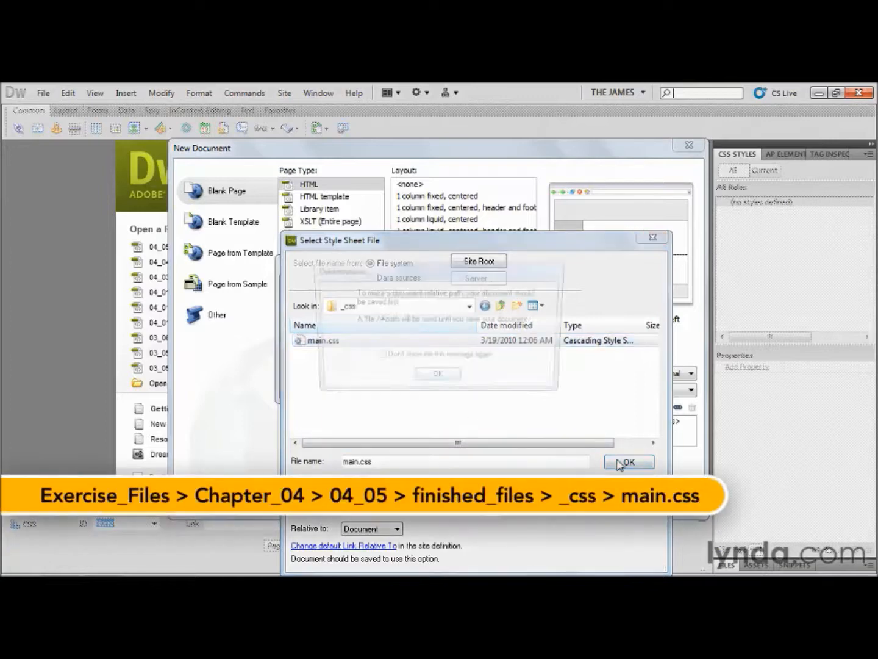
left_click(437, 381)
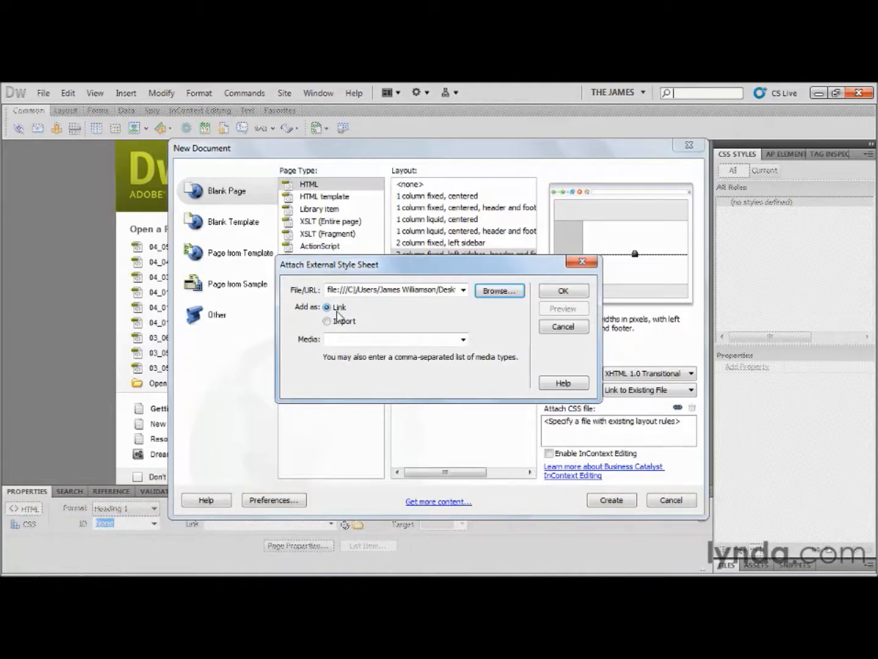
left_click(571, 295)
left_click(612, 500)
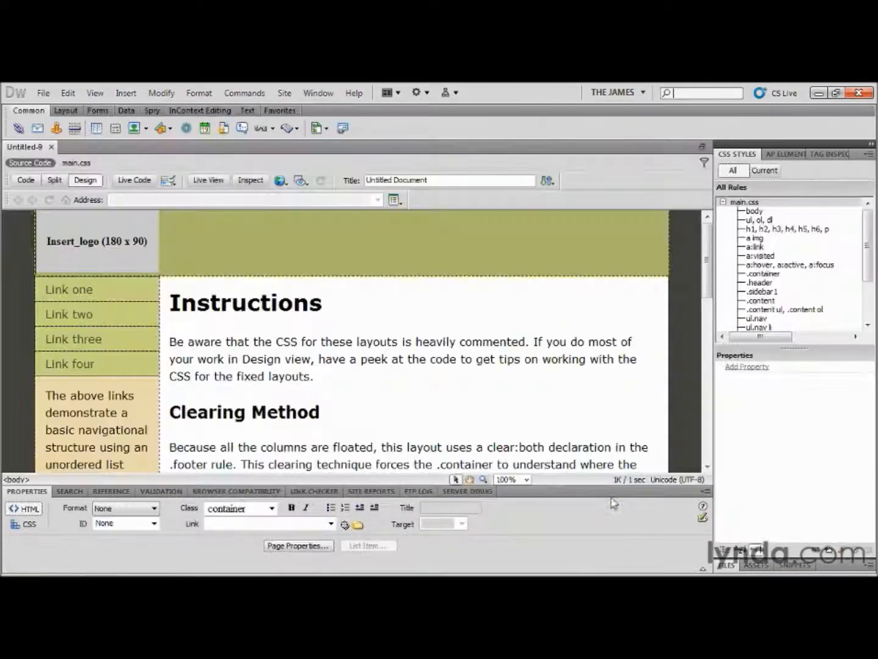
Save the new page as about.htm in the 04_05 folder.
left_click(43, 92)
left_click(84, 244)
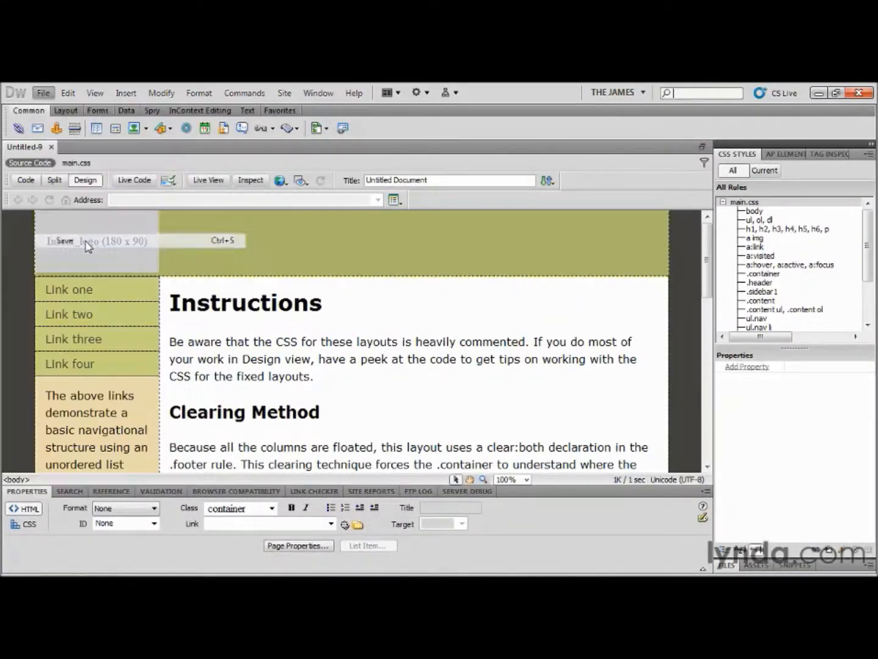
type("about.htm")
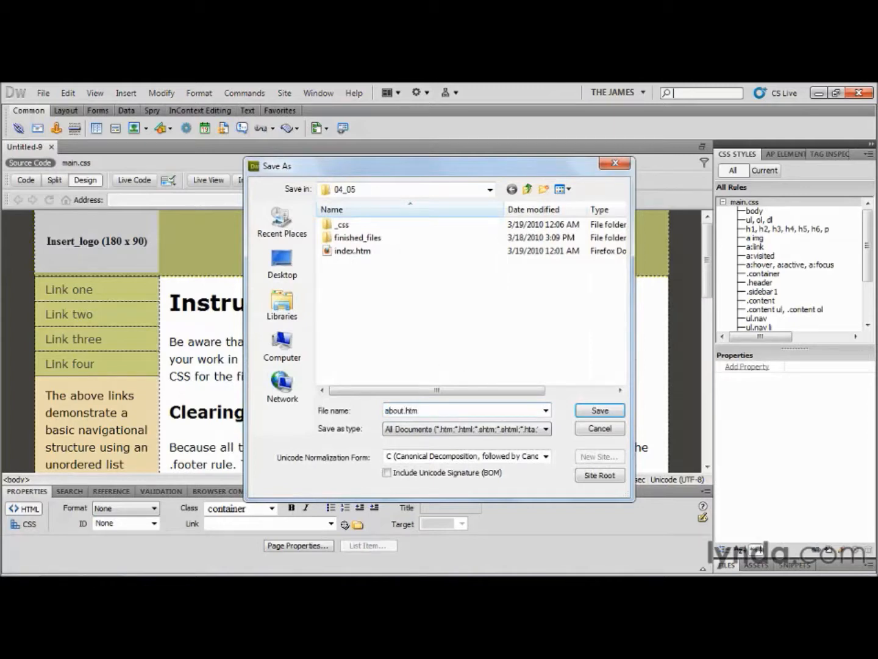
key("Return")
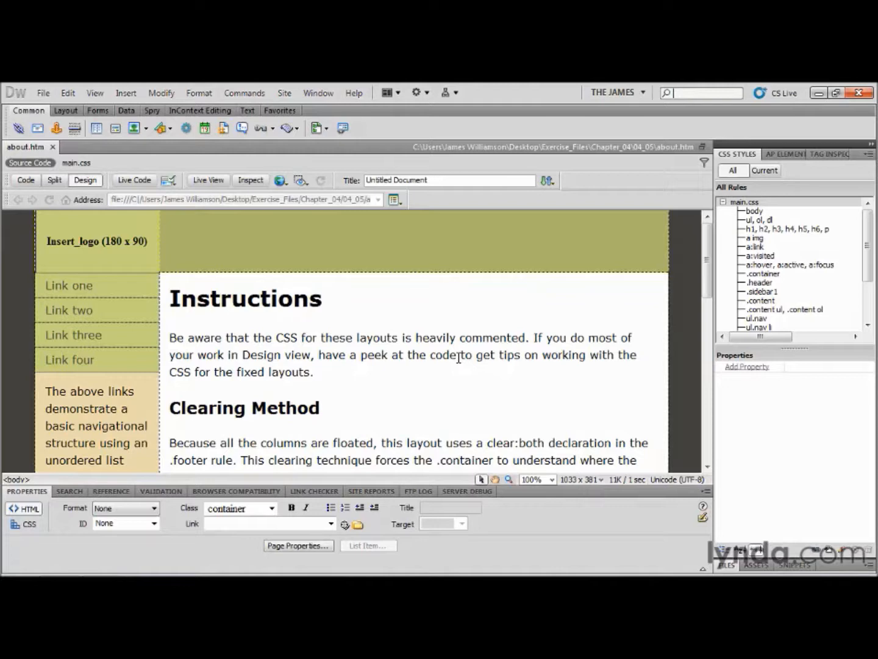
Set the background colour in the .header rule of main.css to #193742.
left_click_drag(756, 220, 755, 244)
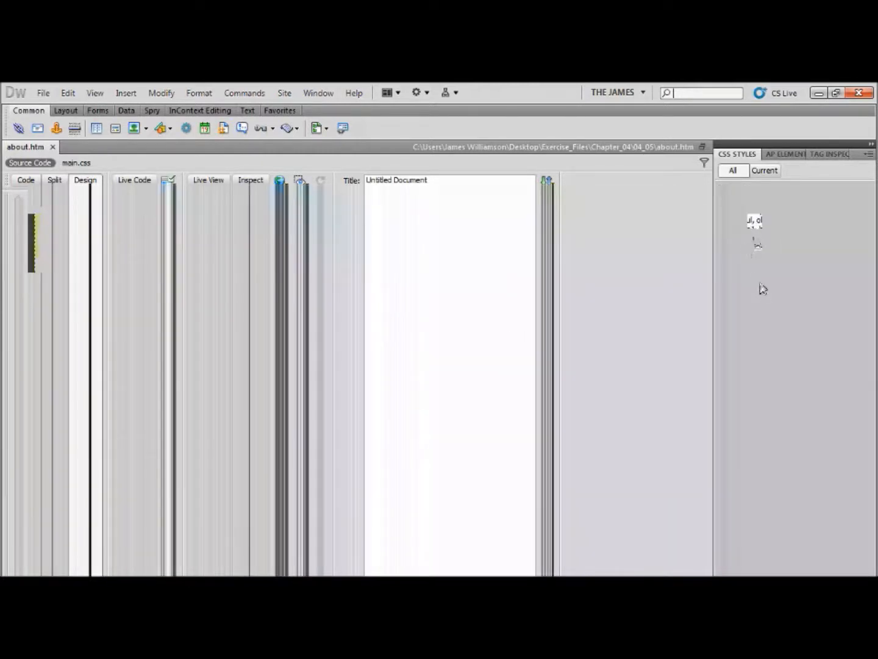
left_click(760, 283)
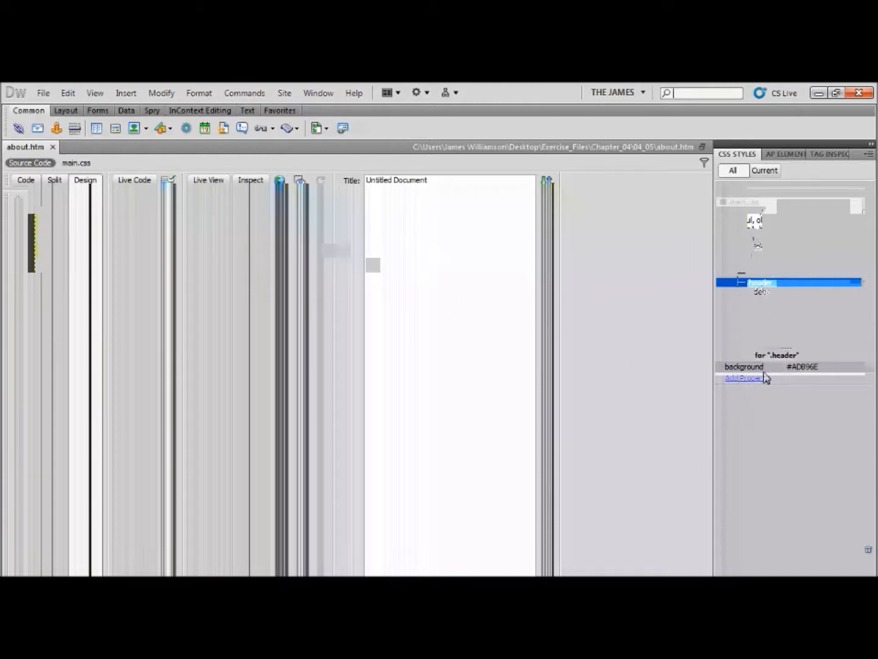
left_click(804, 369)
left_click_drag(825, 368, 795, 368)
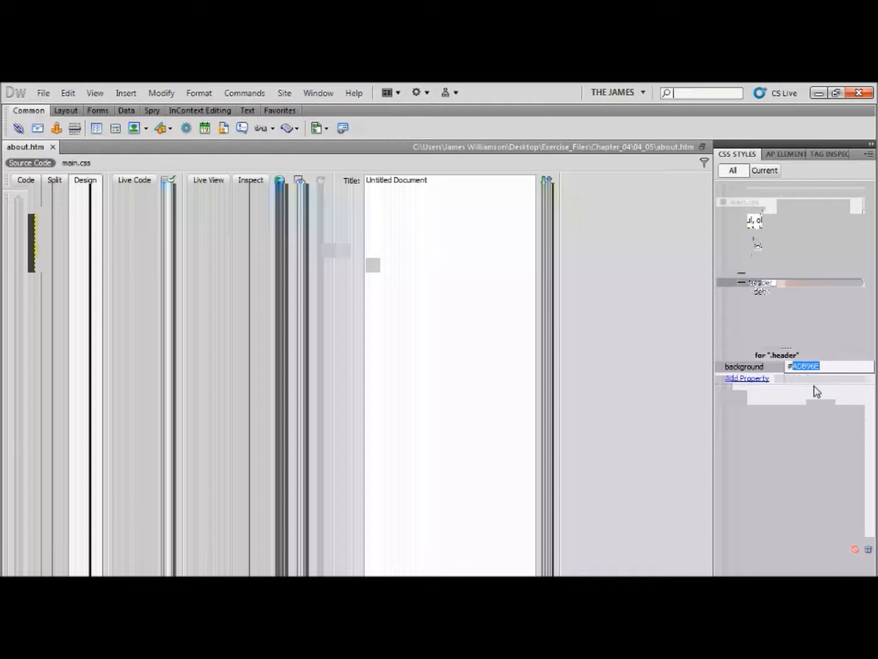
type("1")
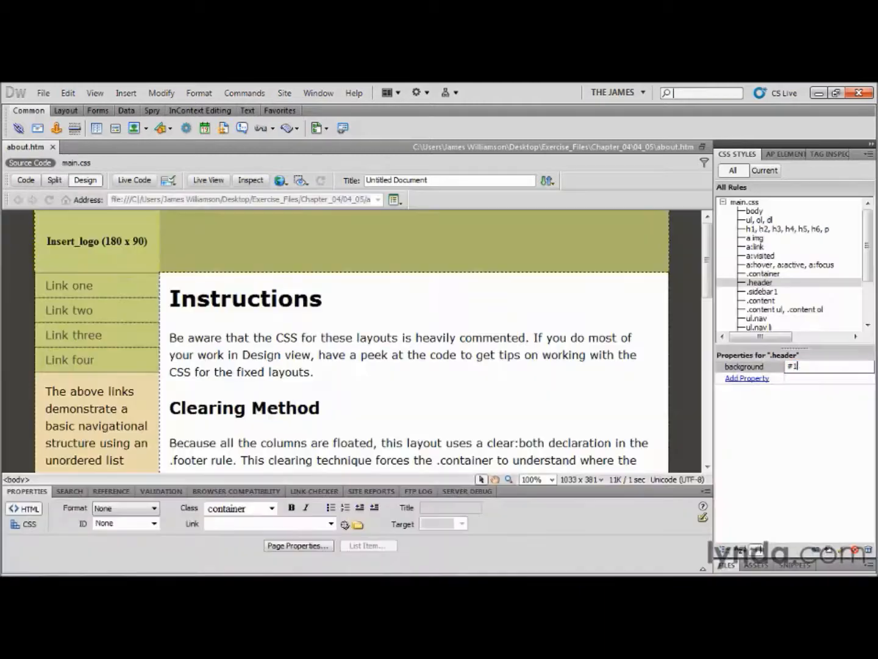
type("93742")
key("Return")
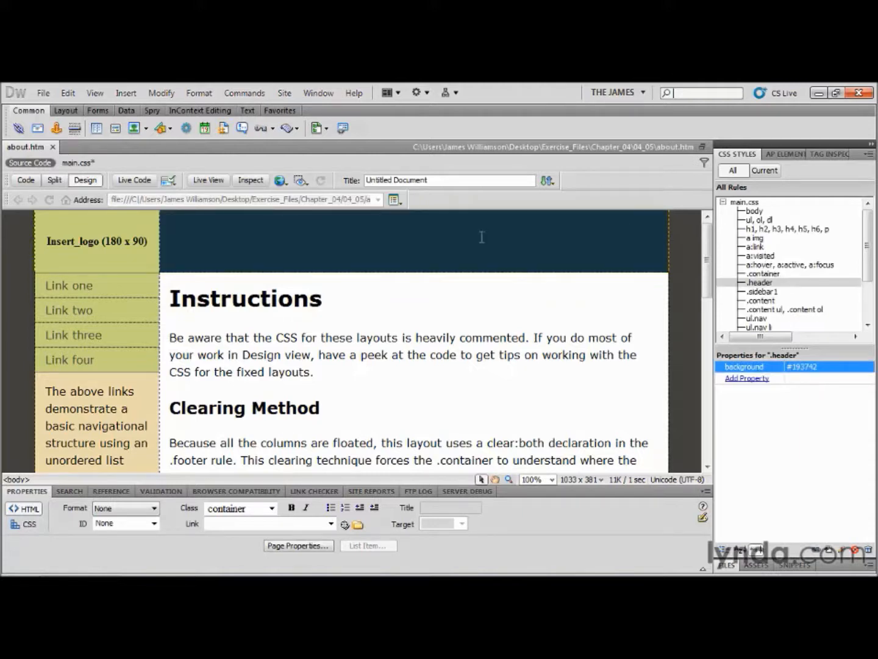
Save all open files and open index.htm from the site's local files to check its header.
left_click(43, 93)
left_click(80, 272)
left_click(728, 565)
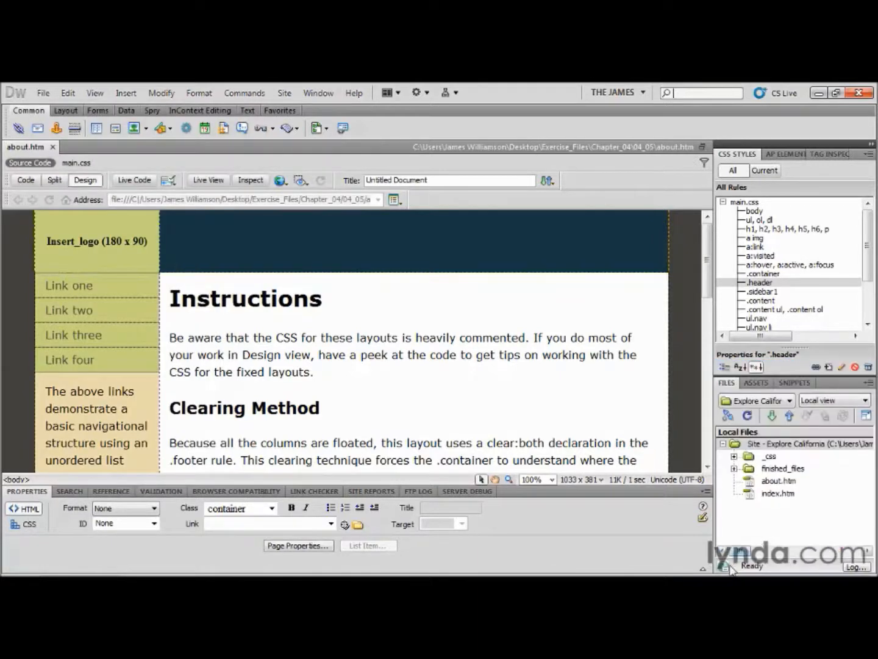
left_click(751, 495)
double_click(751, 495)
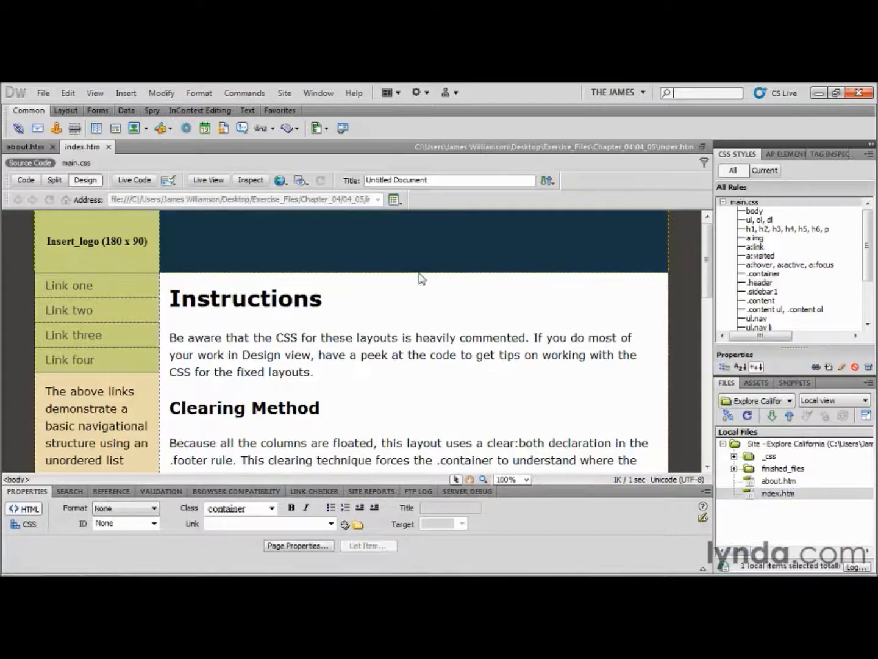